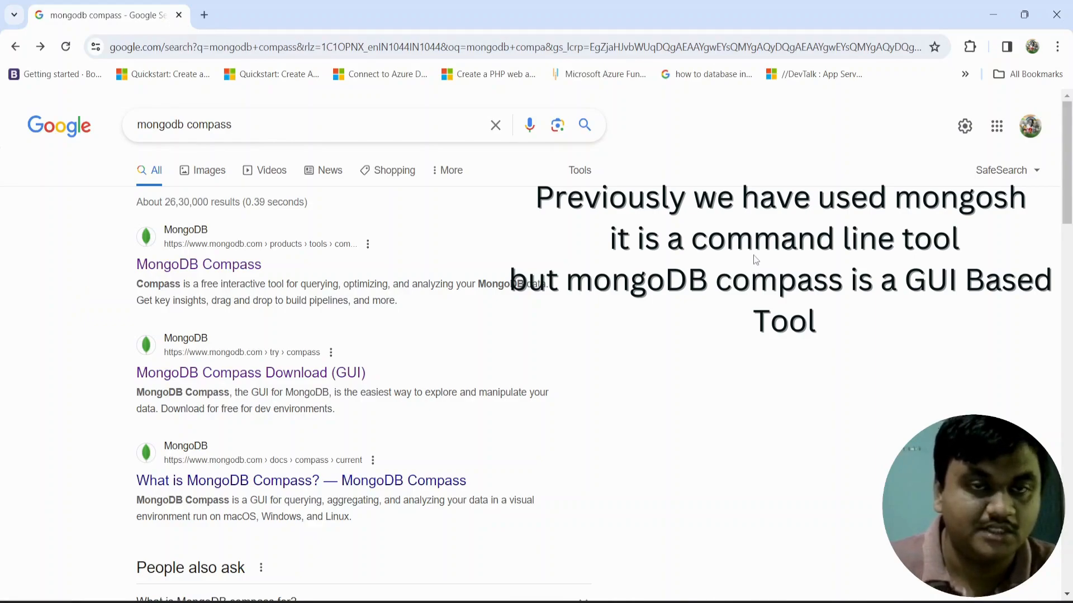
Open the MongoDB Compass product page from the search results and scroll through it.
click(198, 266)
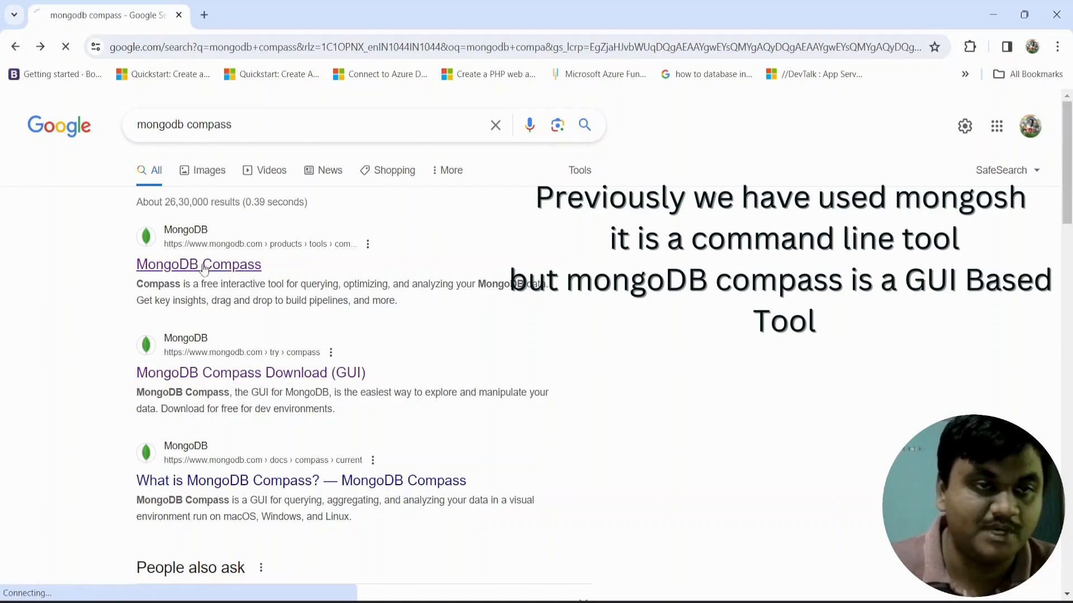
scroll(430, 343, down, 3)
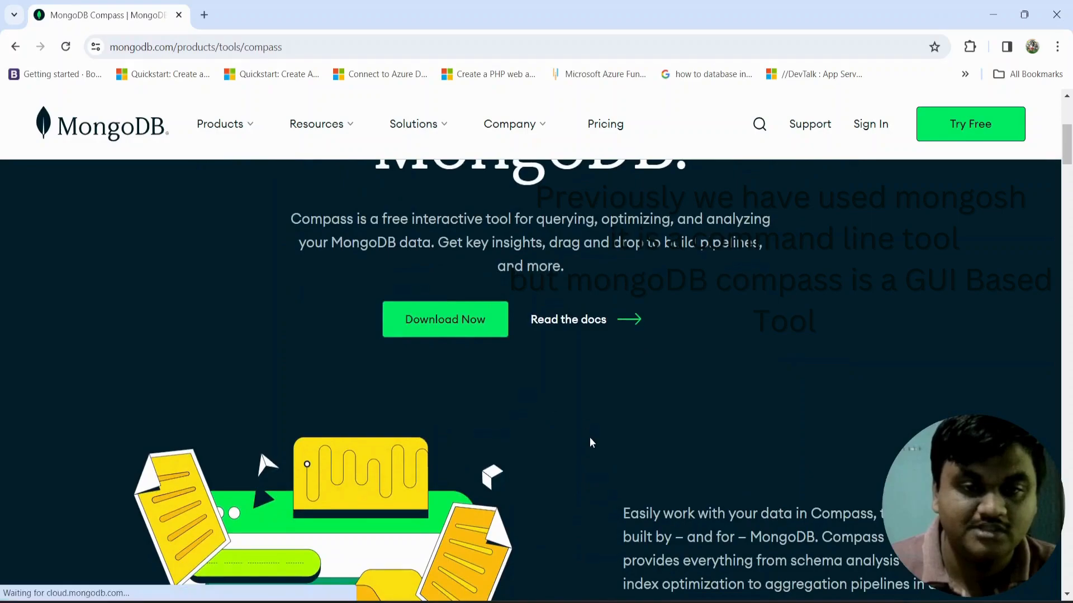
scroll(589, 437, down, 3)
scroll(578, 450, down, 3)
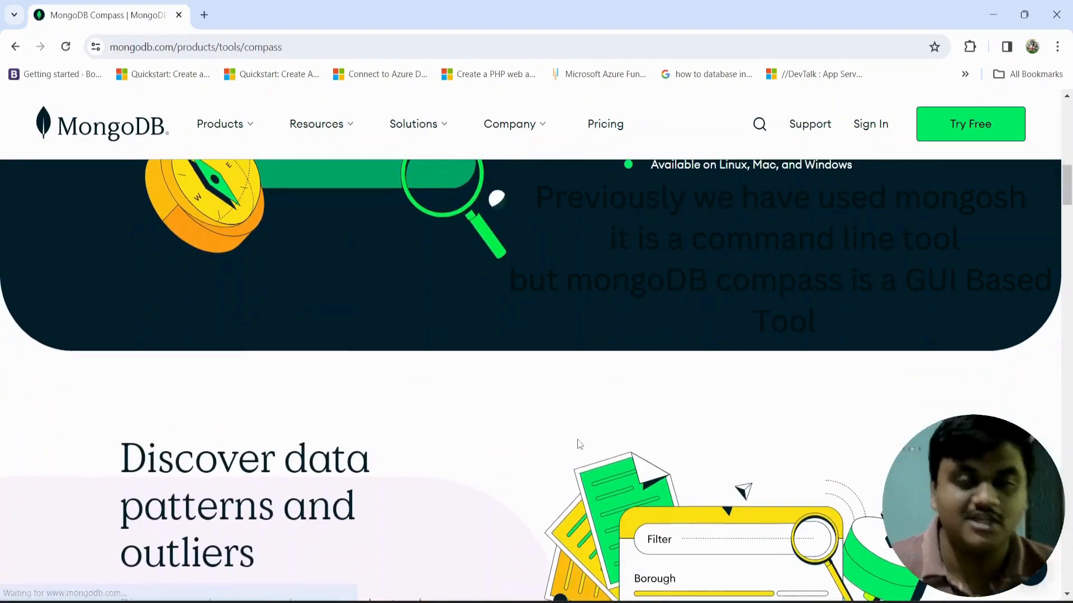
scroll(580, 444, down, 5)
scroll(578, 440, down, 8)
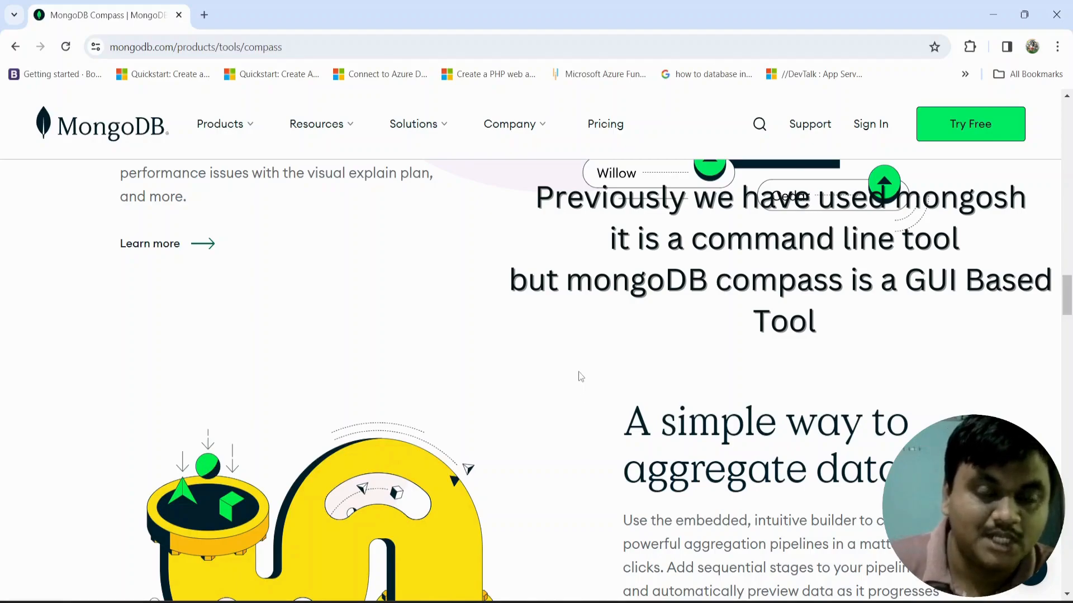
scroll(584, 373, down, 10)
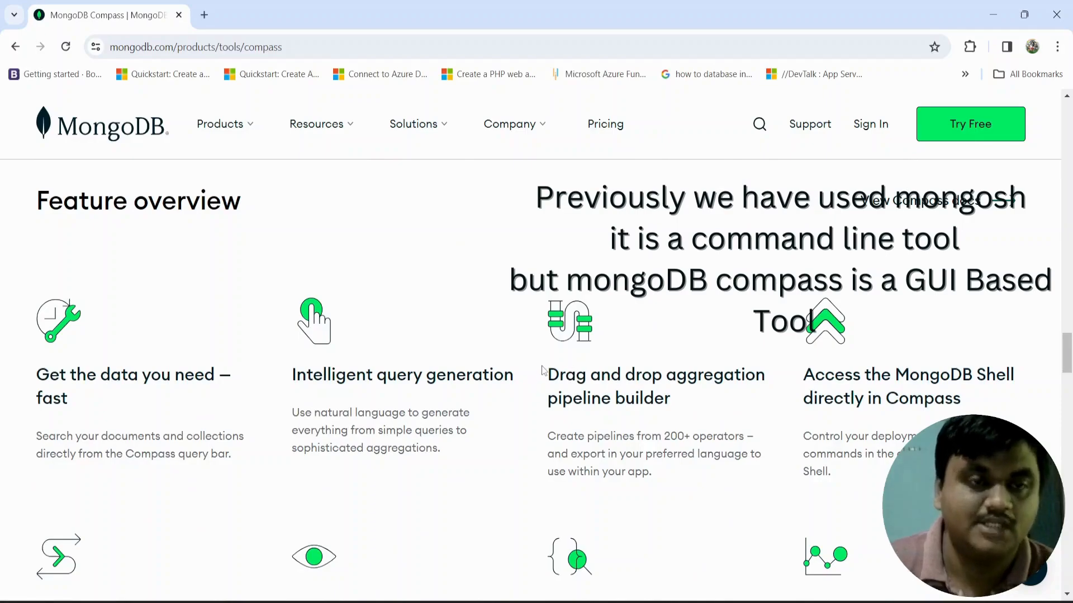
scroll(551, 391, up, 10)
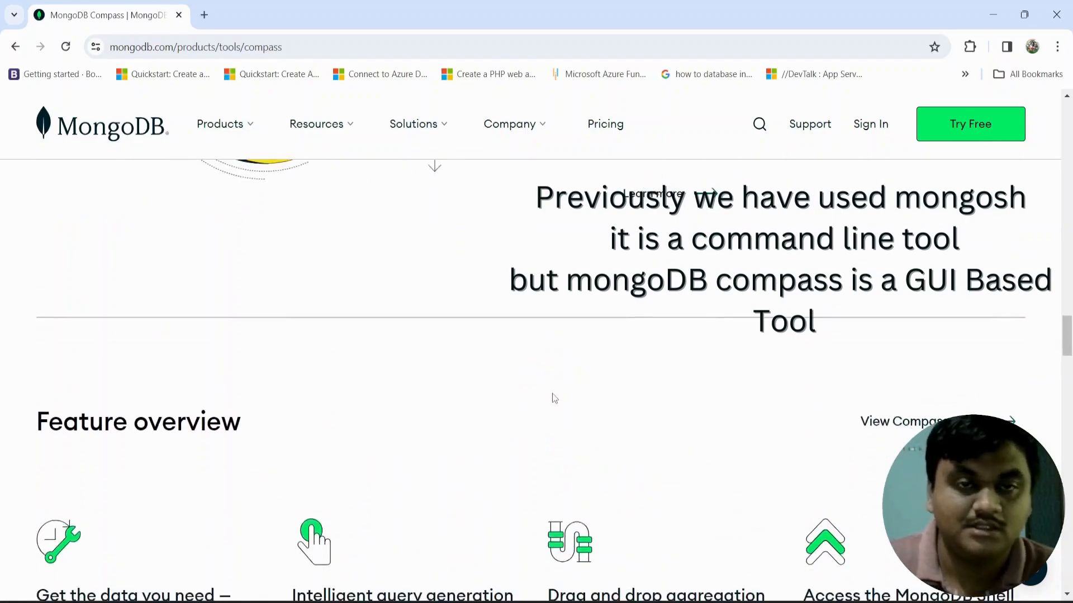
scroll(554, 395, up, 10)
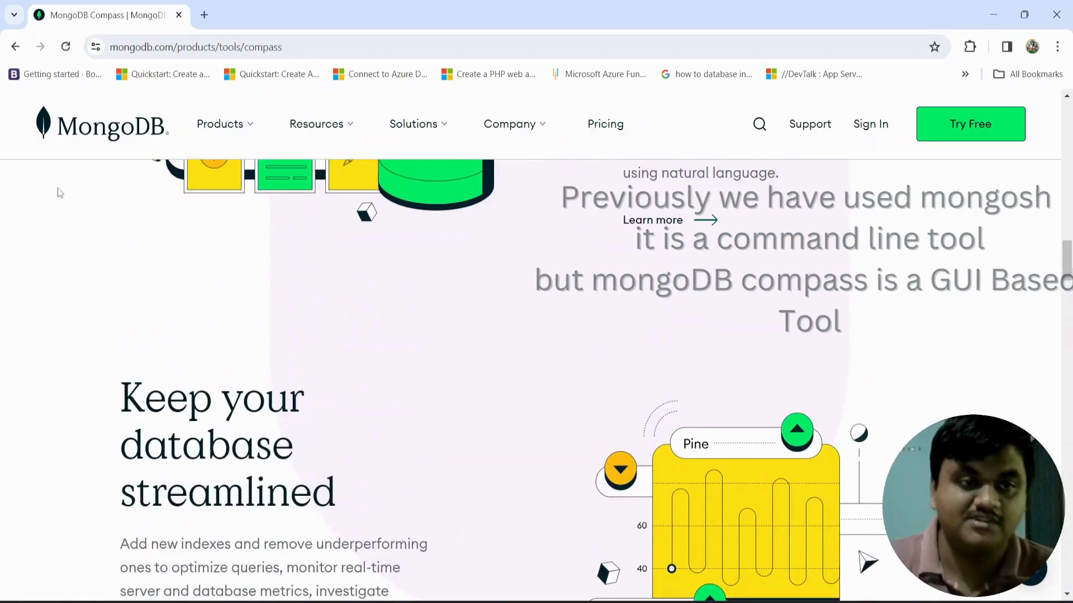
Return to the search results, open the MongoDB download page and browse its options.
click(16, 46)
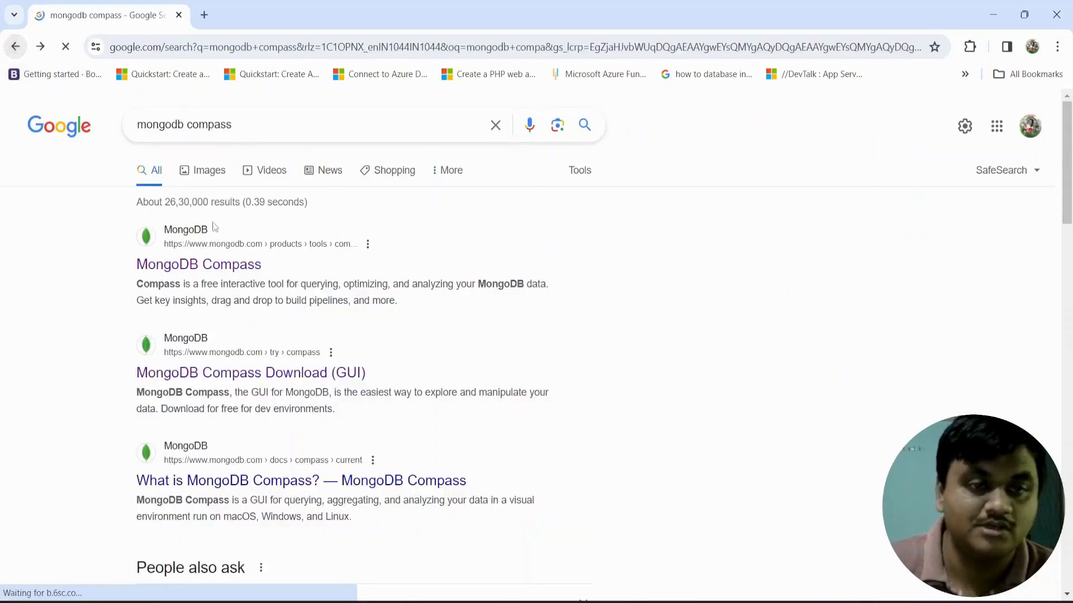
click(261, 378)
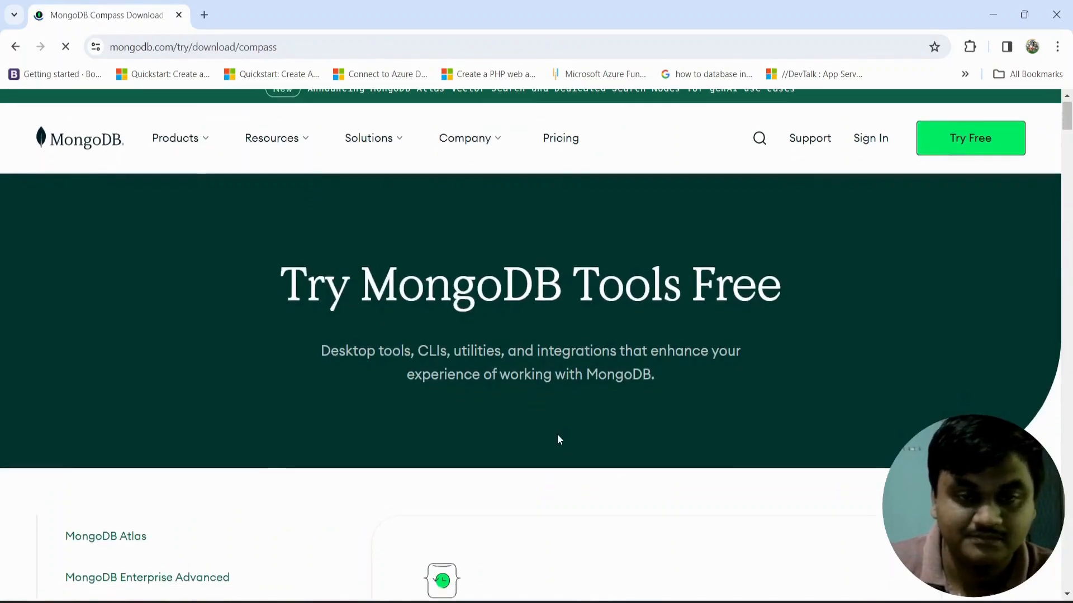
scroll(552, 427, down, 10)
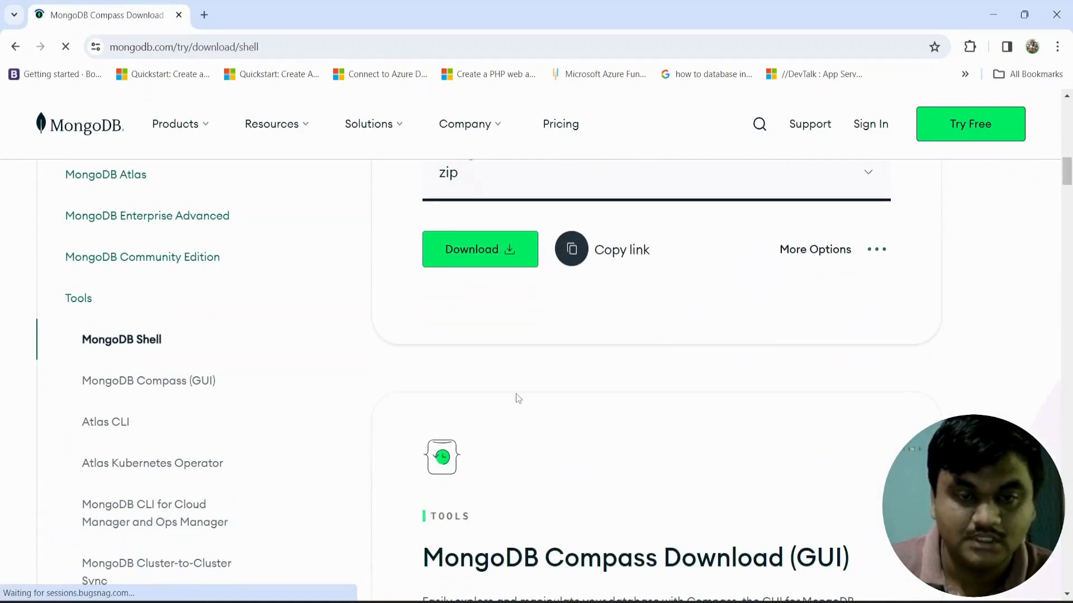
scroll(519, 383, up, 4)
scroll(521, 414, down, 1)
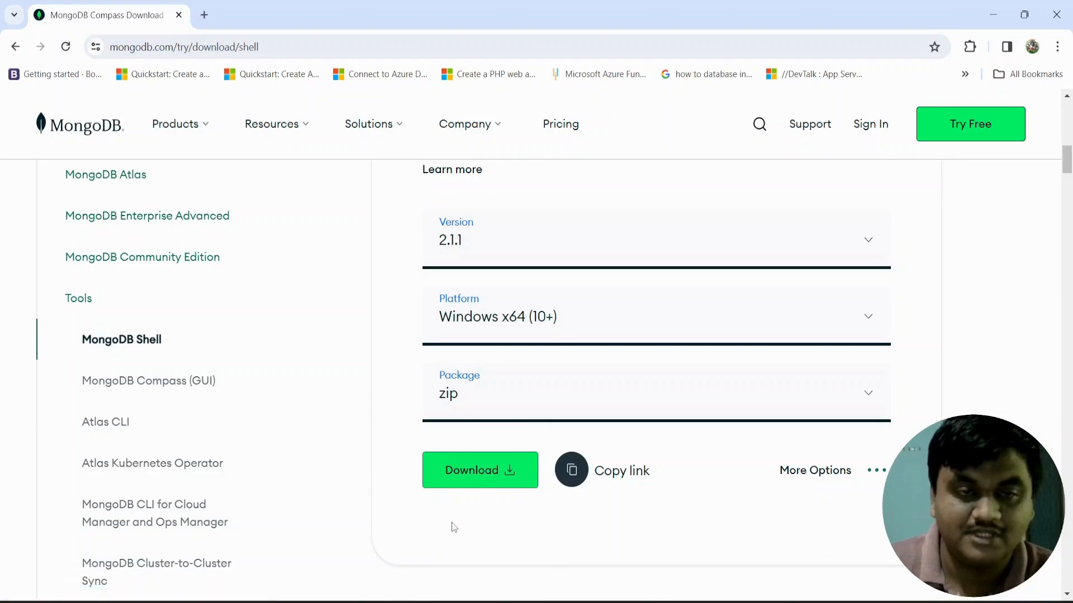
scroll(447, 518, up, 7)
scroll(454, 514, up, 3)
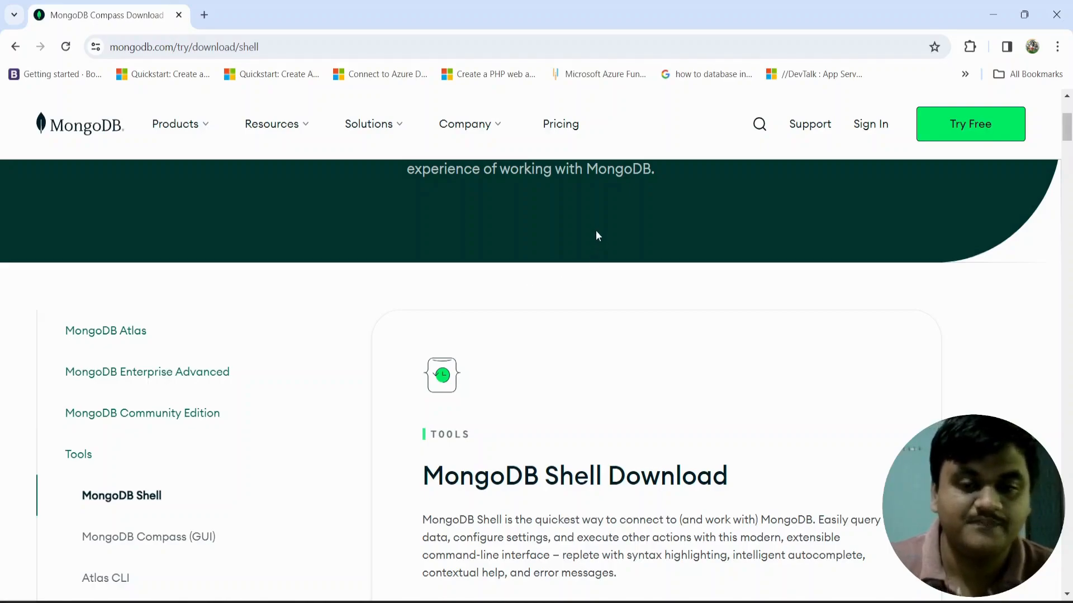
Launch MongoDB Compass from Windows search and maximize its window.
key(super+s)
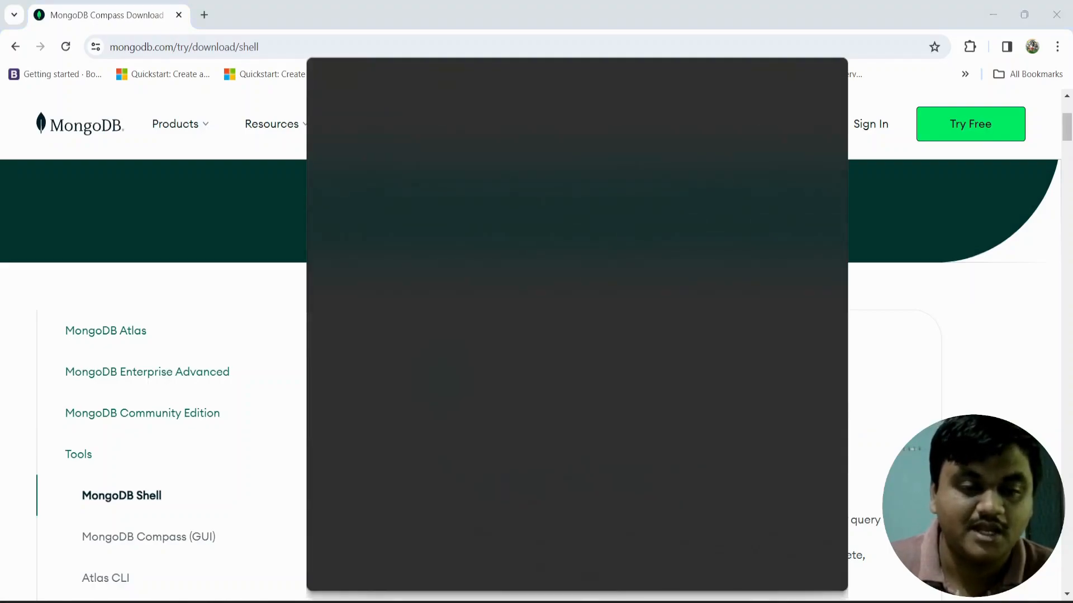
text(mongo)
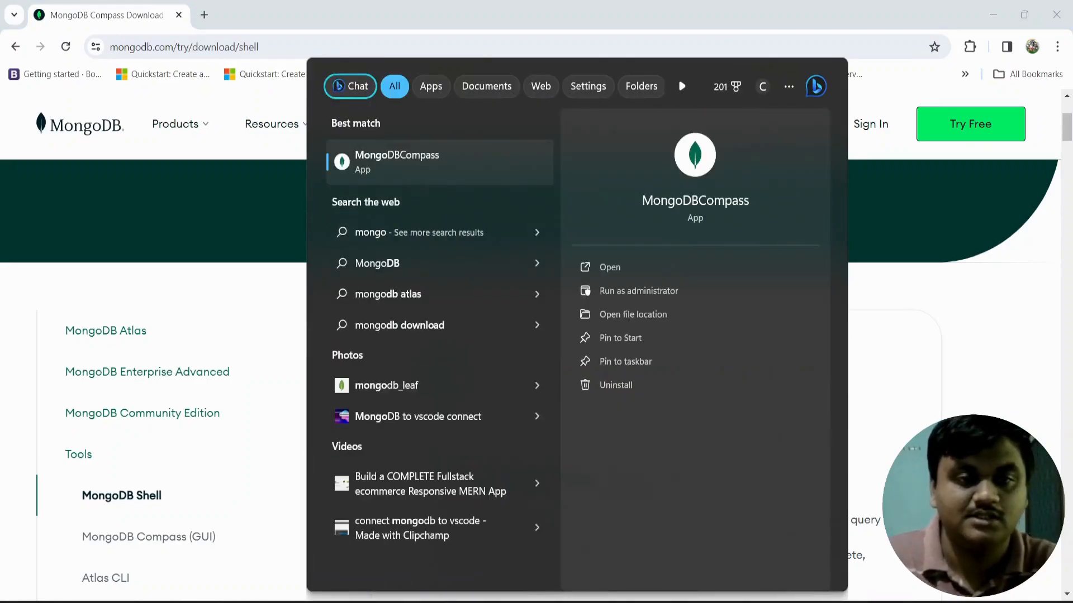
key(Return)
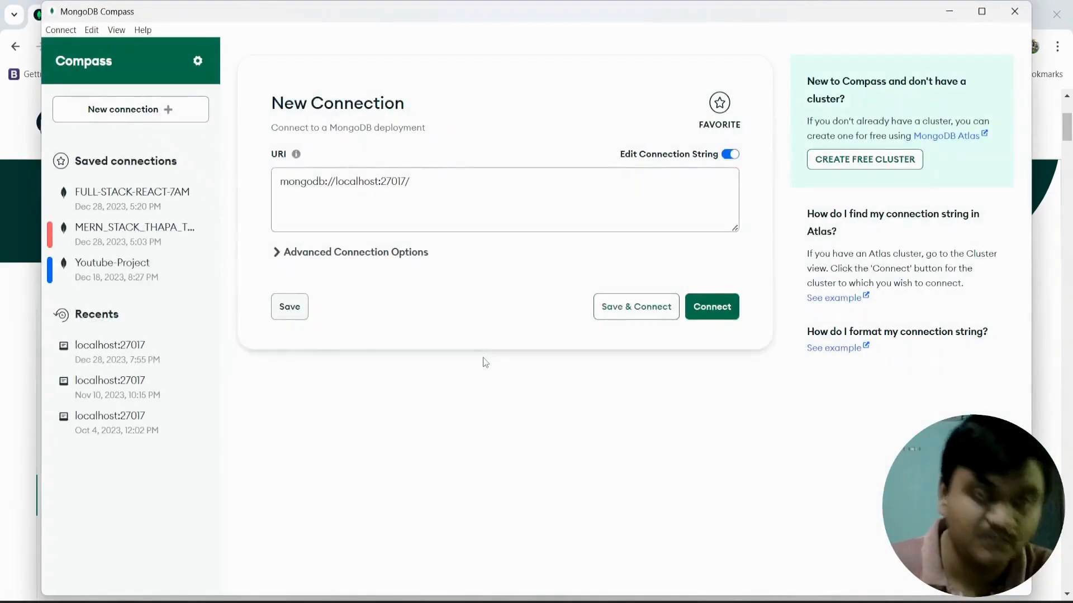
click(446, 183)
key(BackSpace)
triple_click(314, 177)
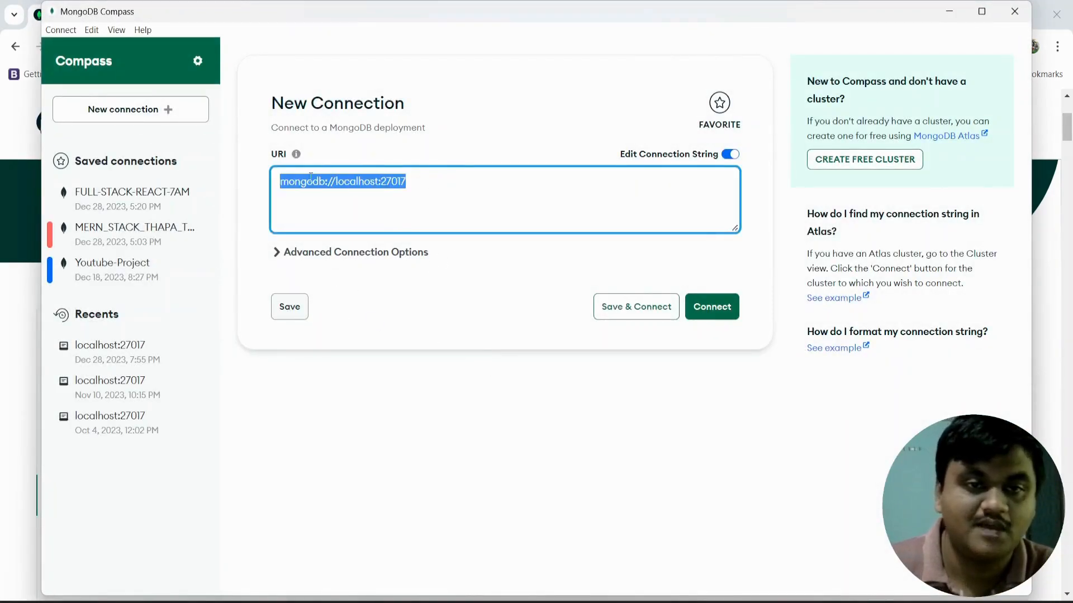
click(986, 12)
Replace the connection string with mongodb://localhost:27017/.
click(327, 463)
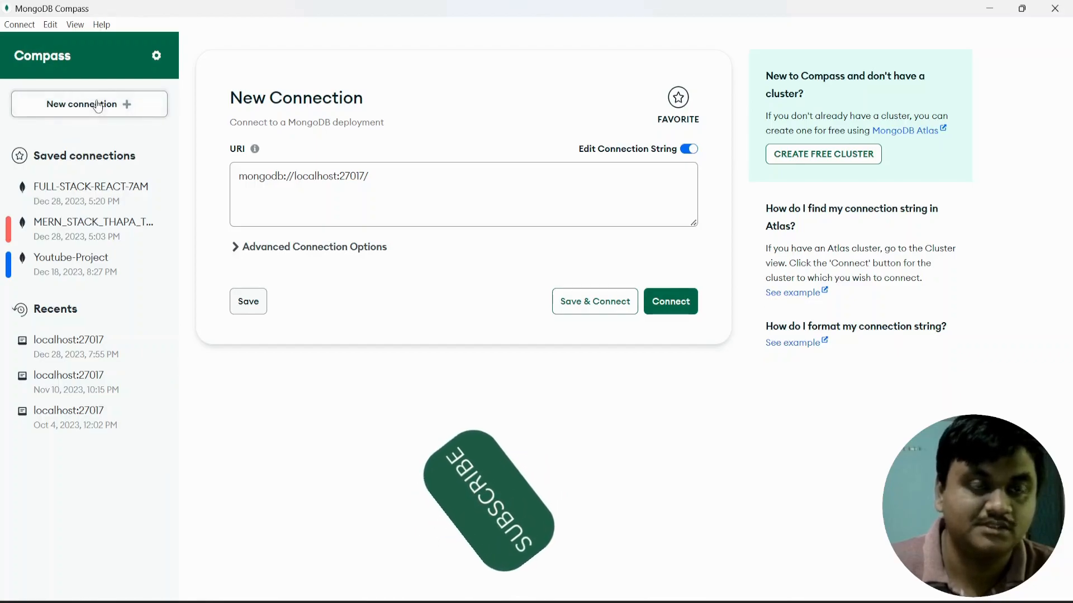
drag(380, 182, 232, 193)
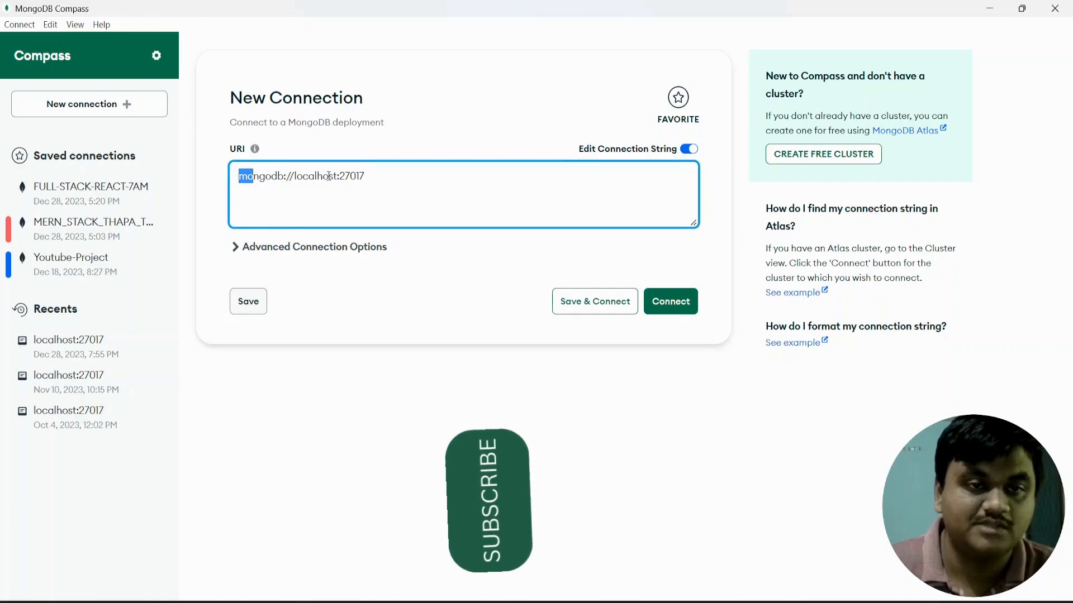
drag(371, 177, 237, 178)
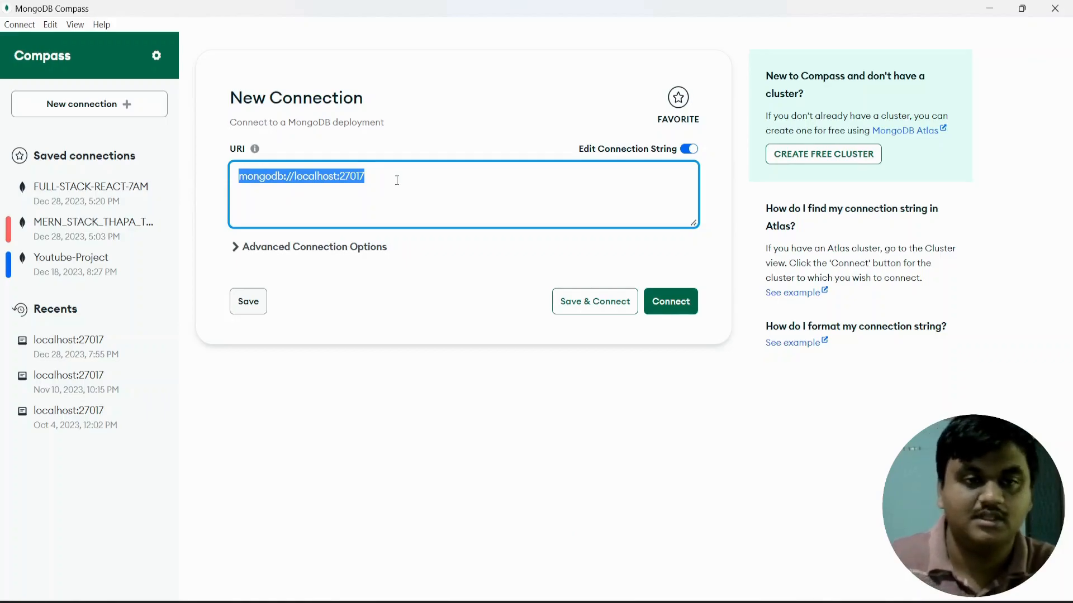
text(wm)
key(BackSpace)
key(BackSpace)
text(mongo)
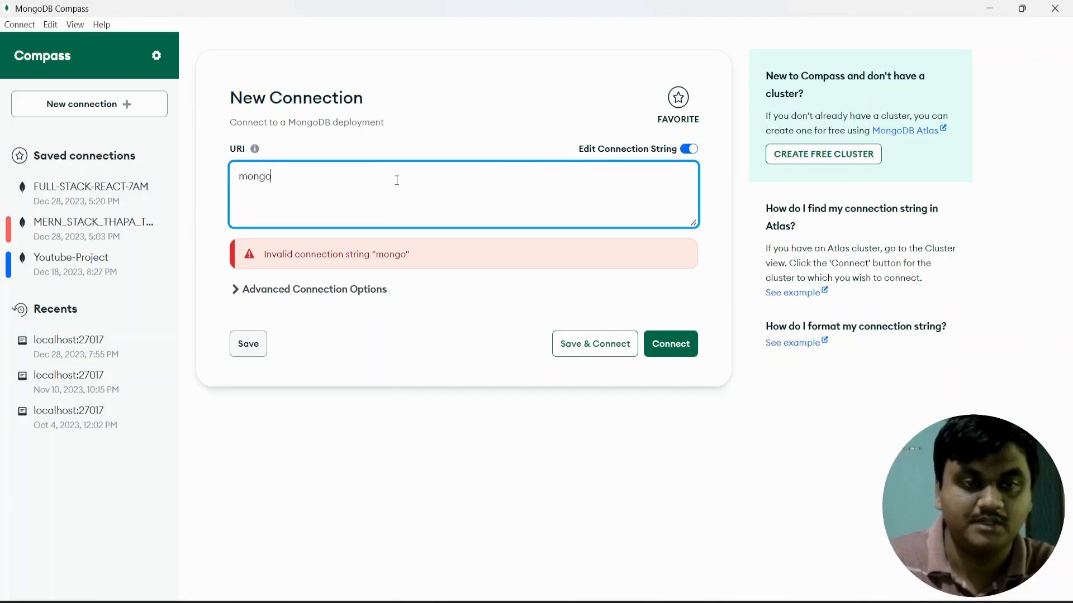
text(db:)
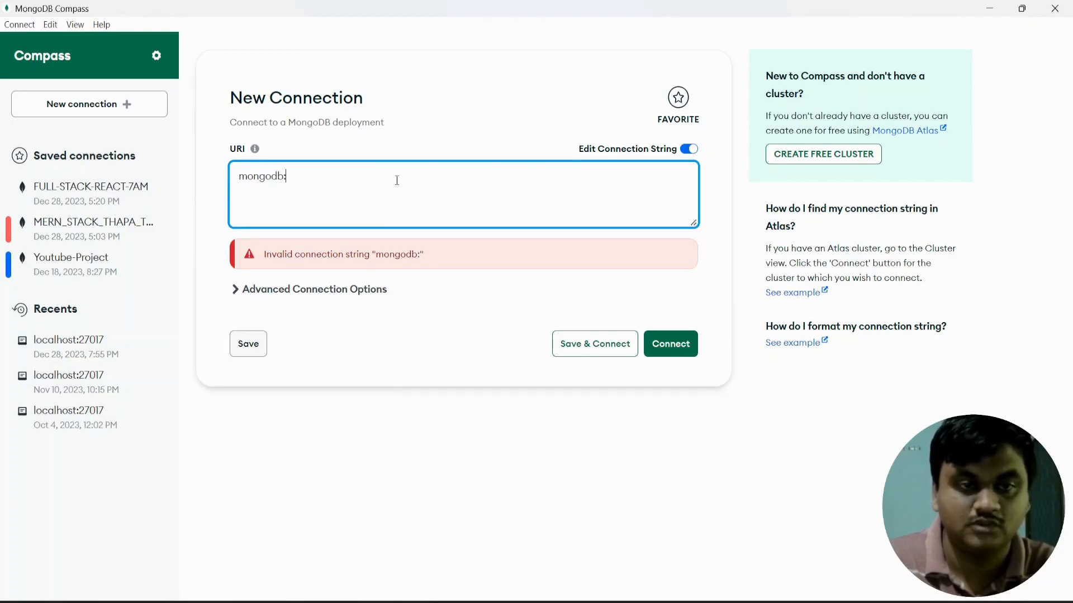
text(//localhost:2)
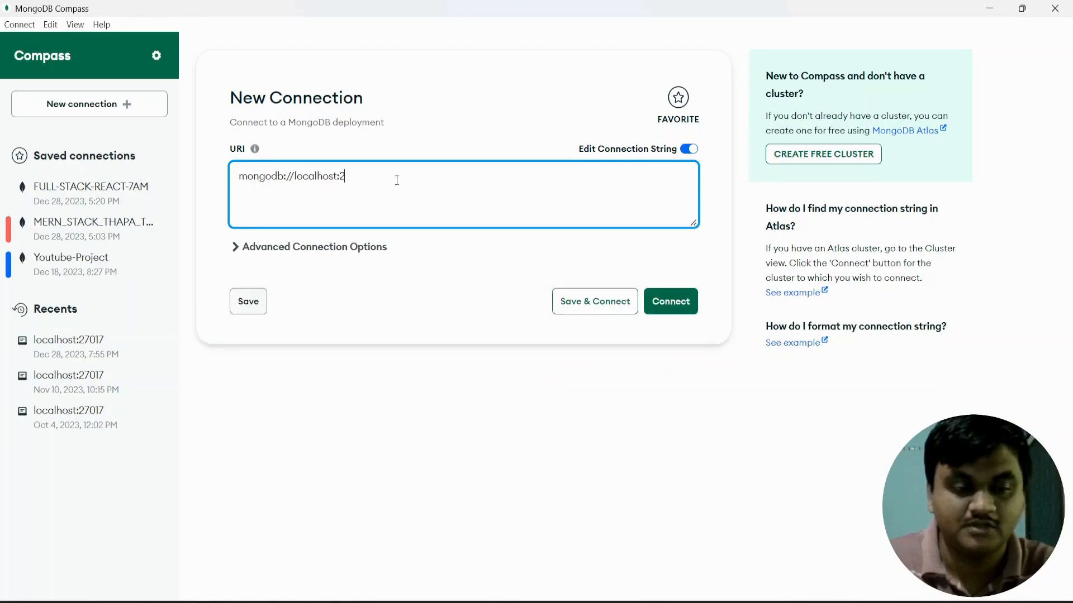
text(7017)
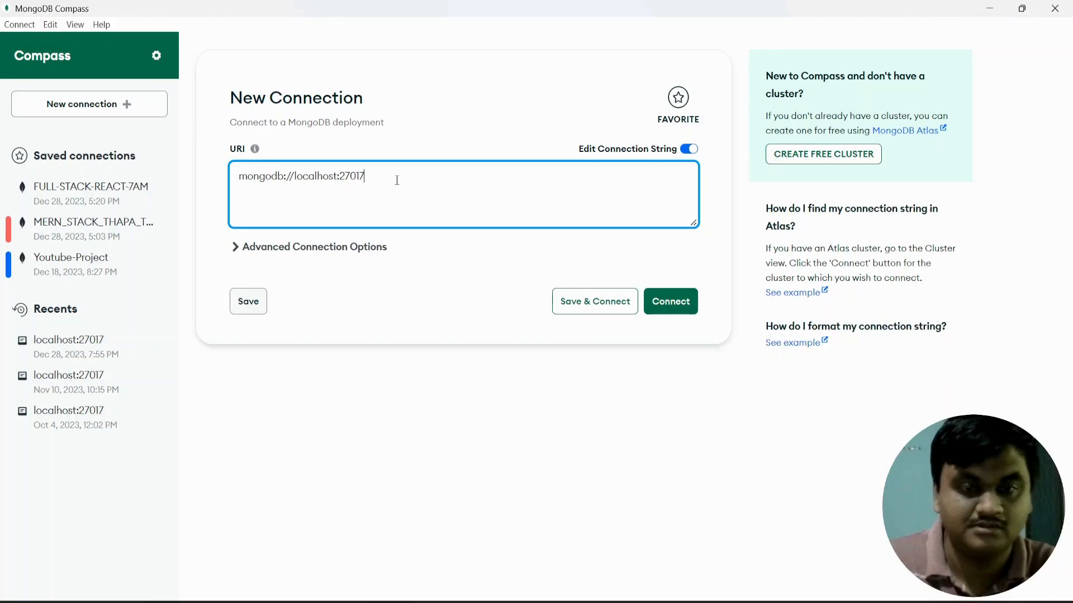
key(BackSpace)
key(BackSpace)
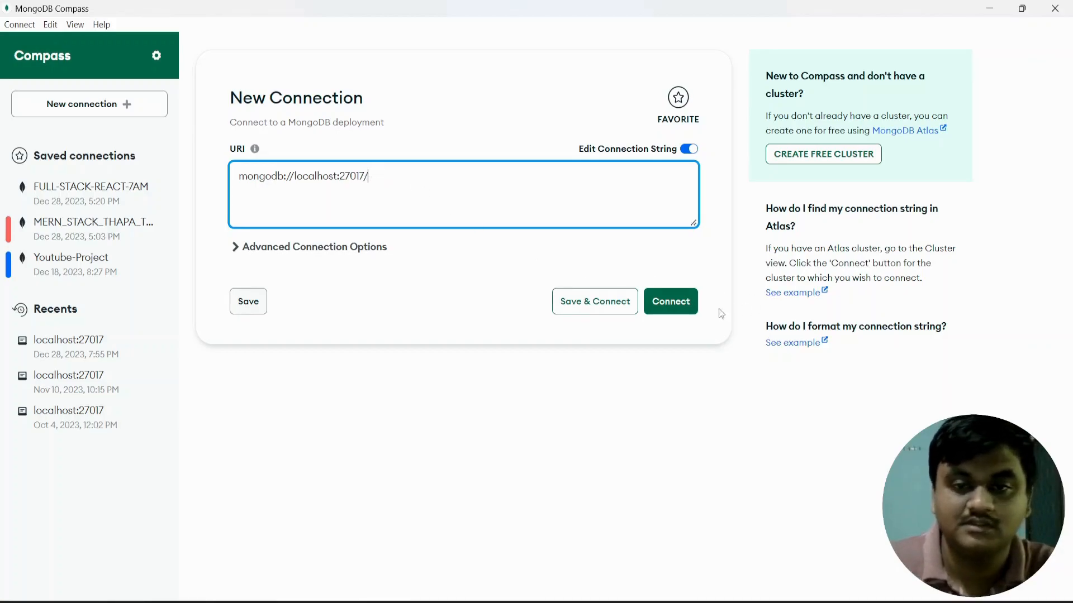
Expand Advanced Connection Options and review the localhost:27017 host and authentication username/password fields.
click(239, 256)
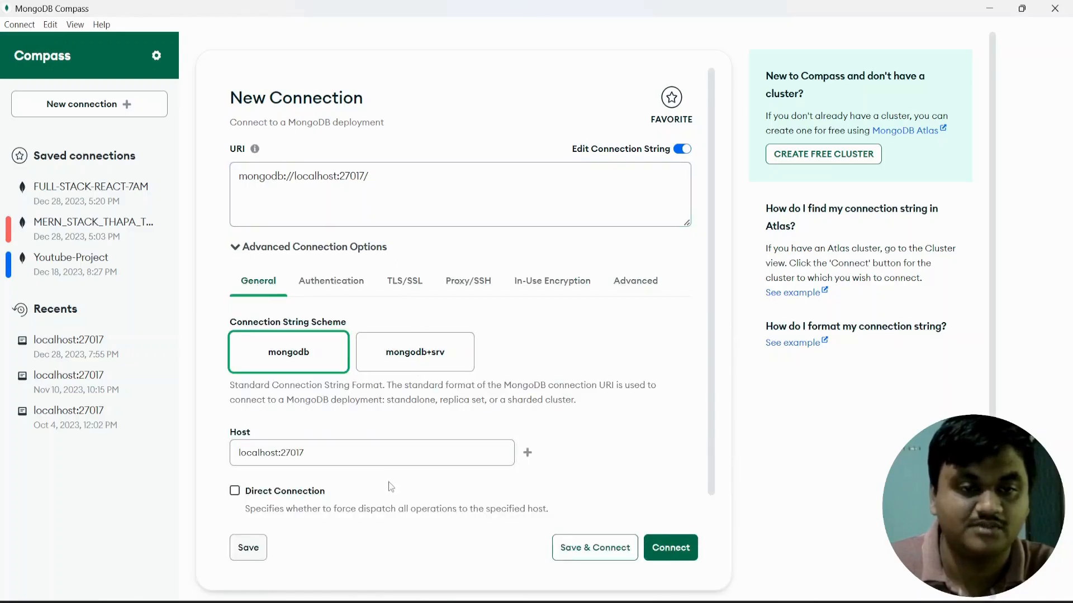
scroll(387, 480, down, 1)
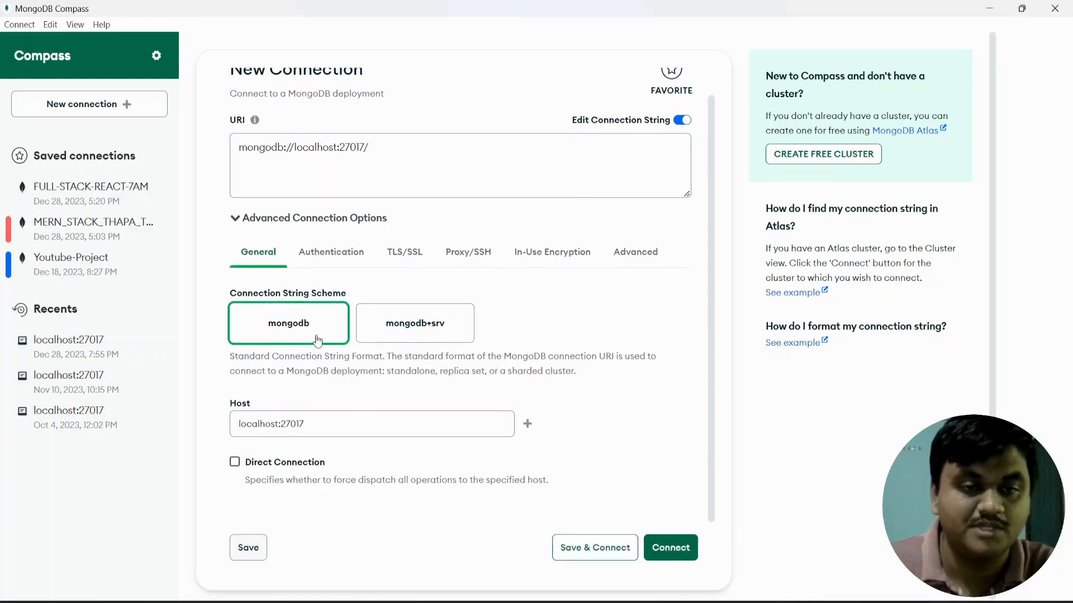
drag(328, 424, 229, 423)
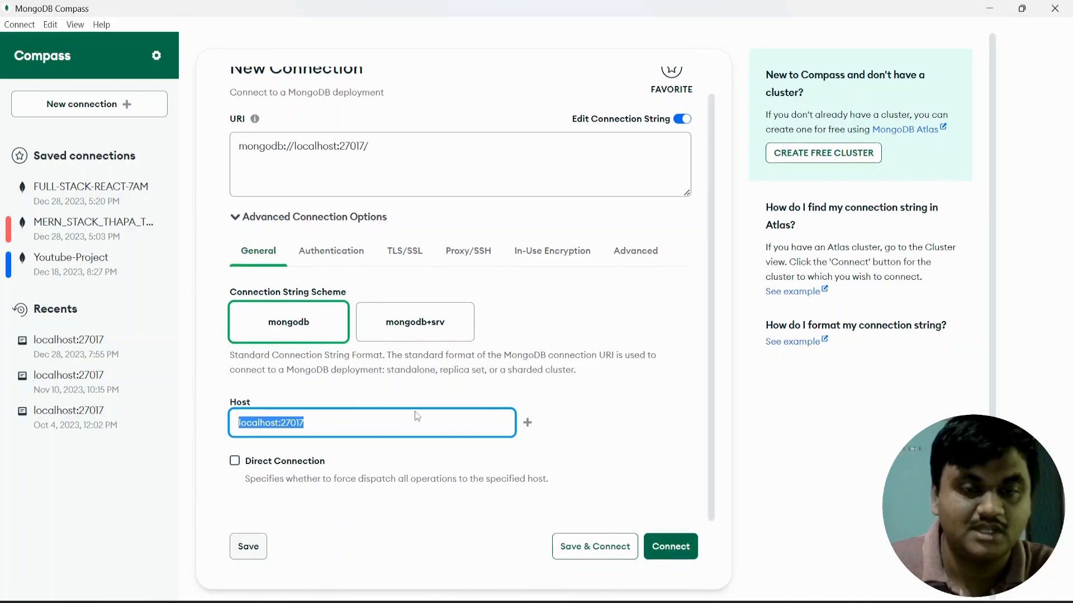
click(332, 252)
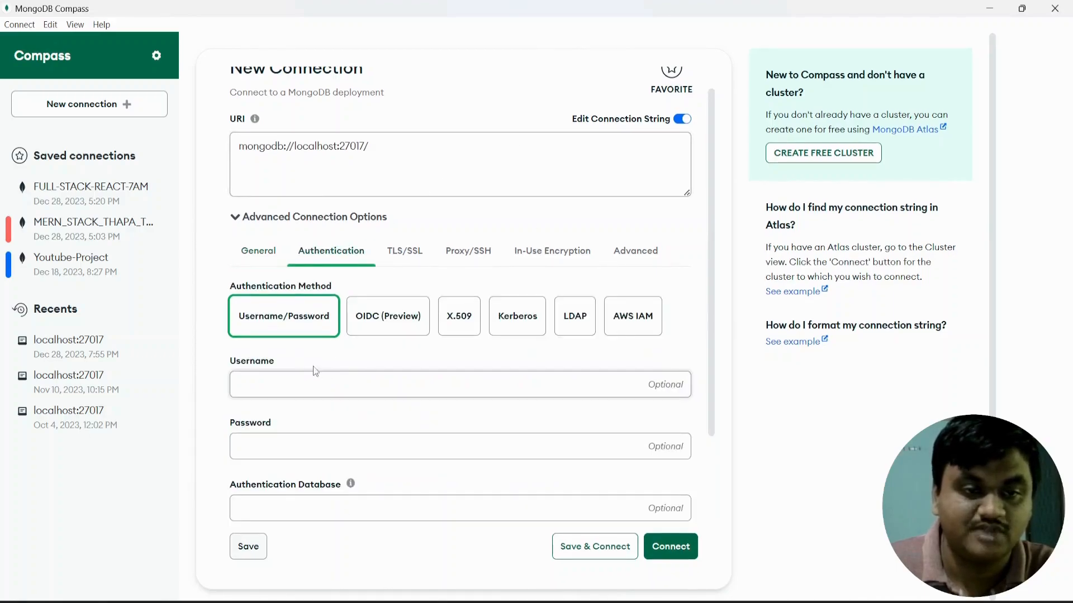
scroll(333, 447, down, 2)
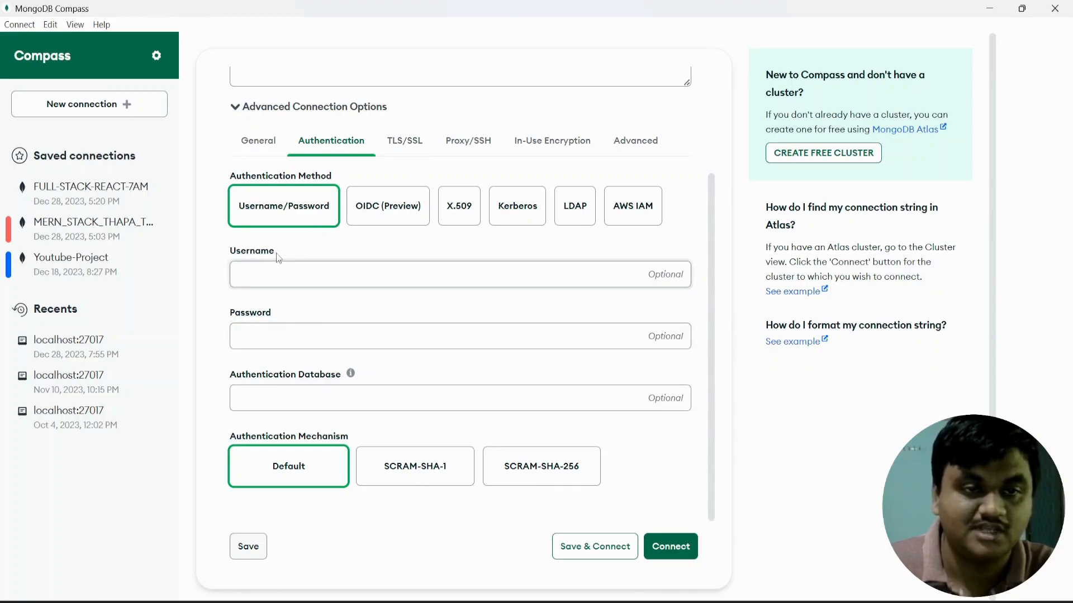
drag(278, 252, 229, 252)
drag(274, 314, 220, 311)
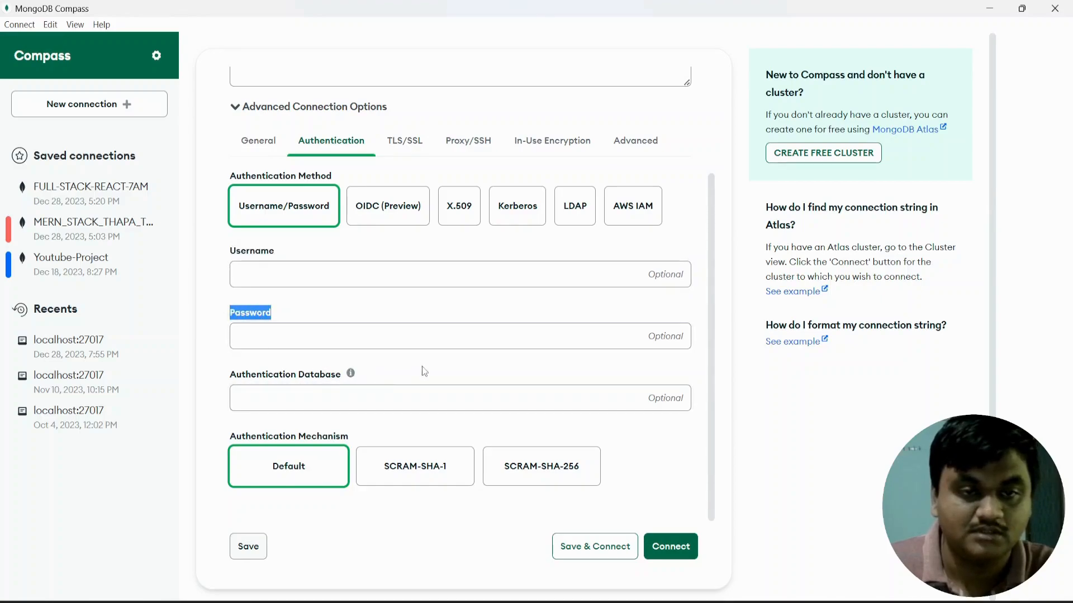
scroll(419, 366, up, 3)
Tour the TLS/SSL, Proxy/SSH, In-Use Encryption and Advanced tabs, then collapse the options.
click(420, 284)
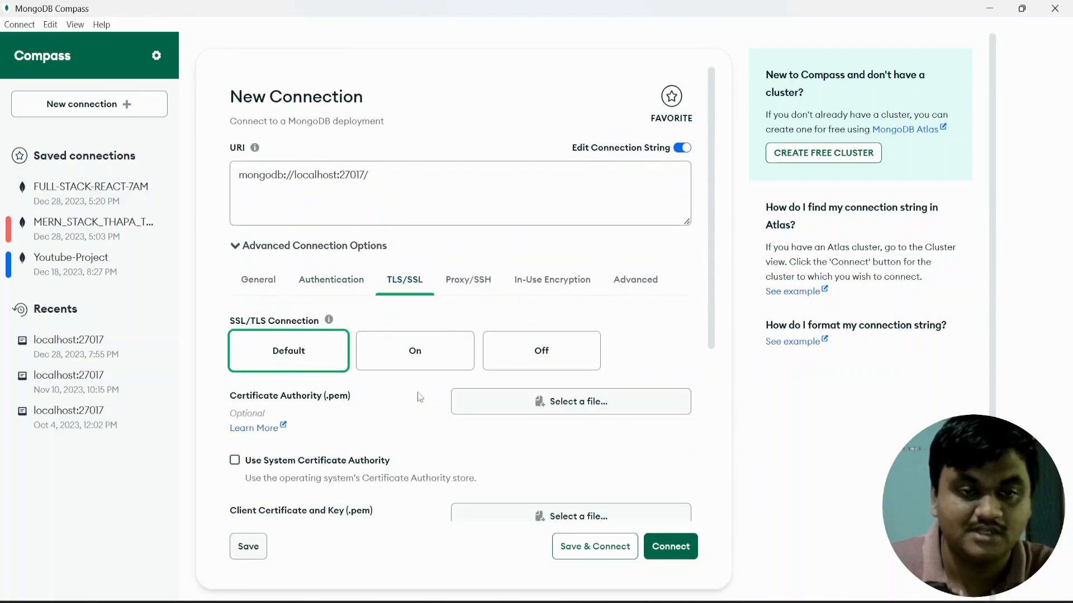
scroll(441, 405, down, 5)
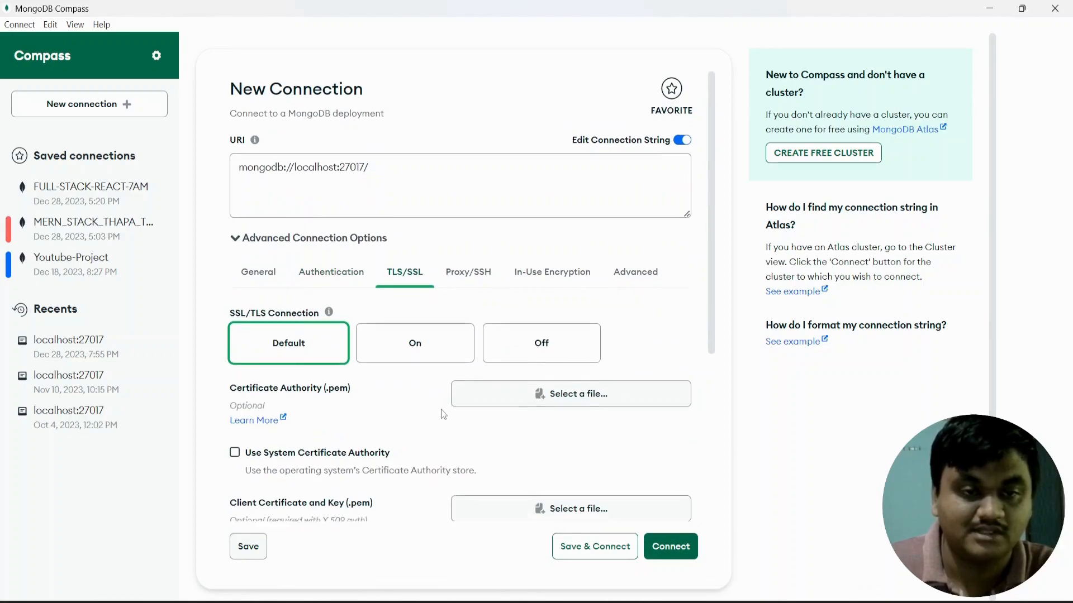
scroll(451, 410, up, 5)
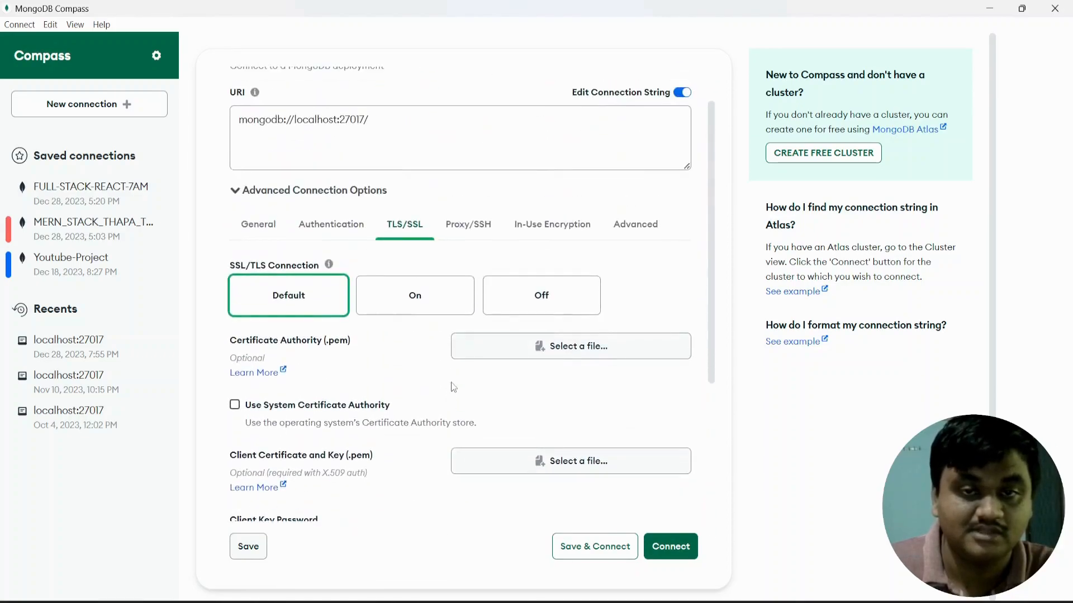
click(475, 225)
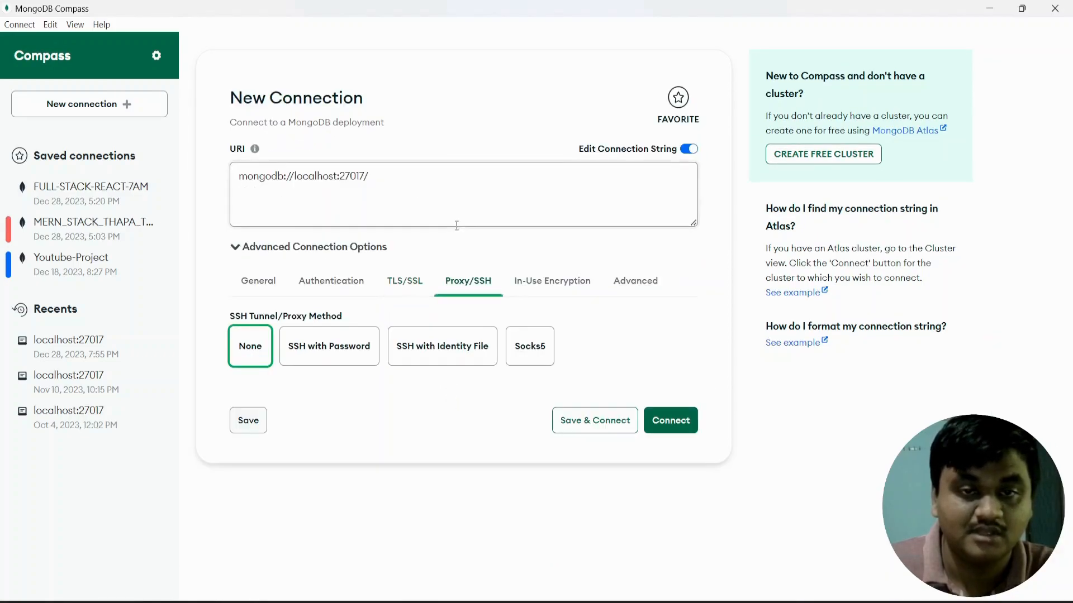
click(551, 286)
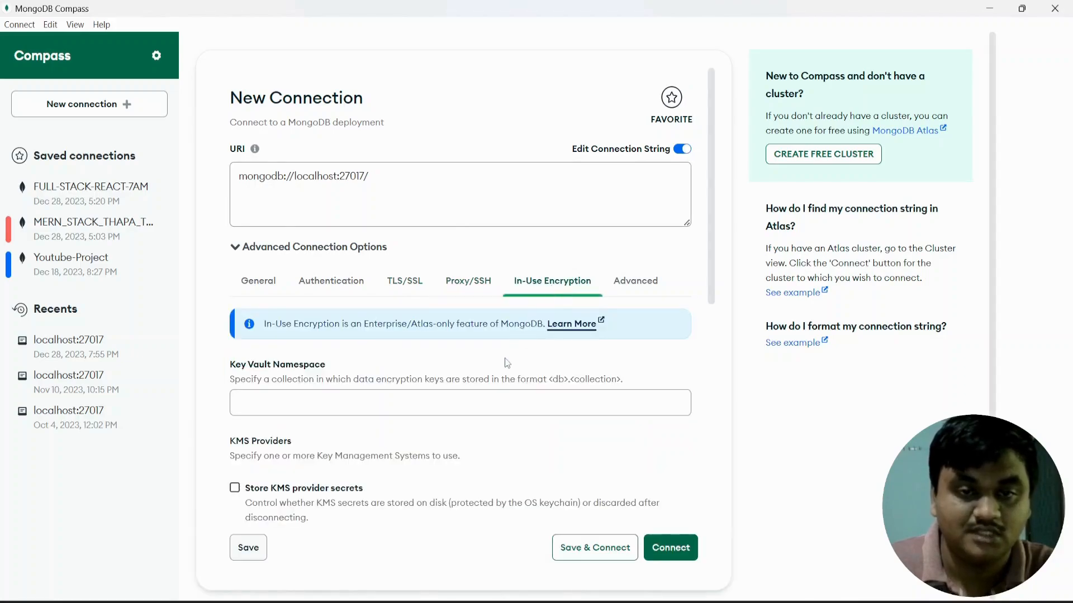
click(635, 281)
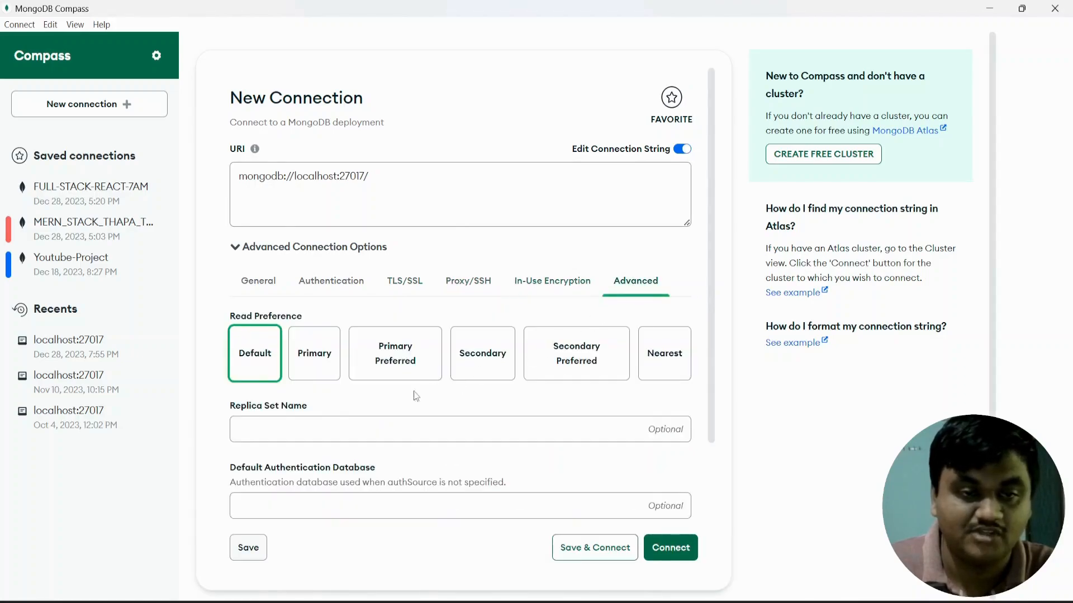
click(235, 248)
drag(371, 176, 223, 182)
Connect to localhost:27017 and create database sample-commerce with a products collection.
click(686, 302)
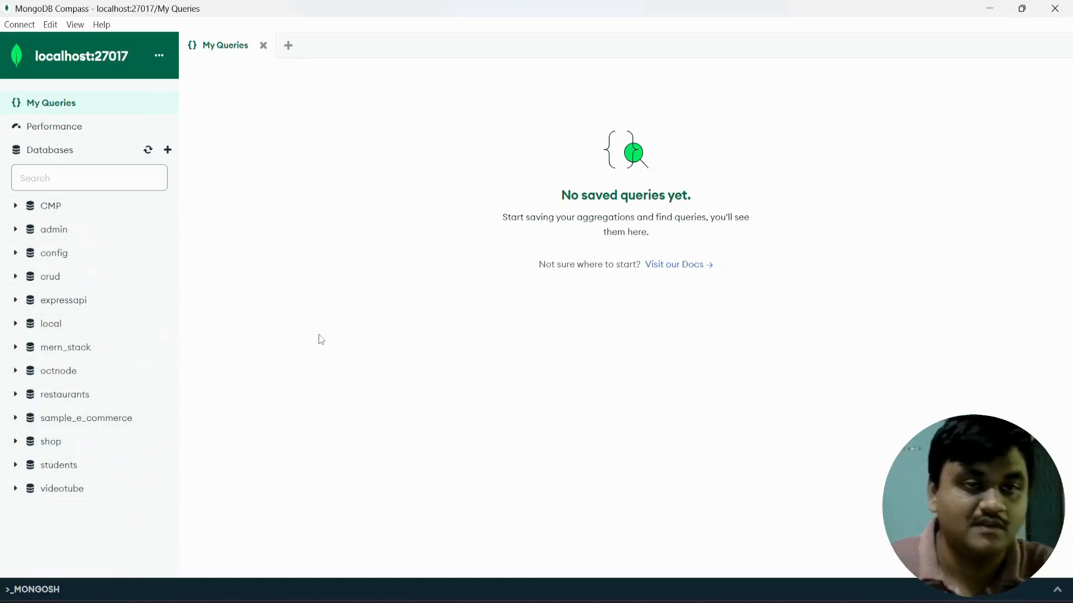
click(168, 151)
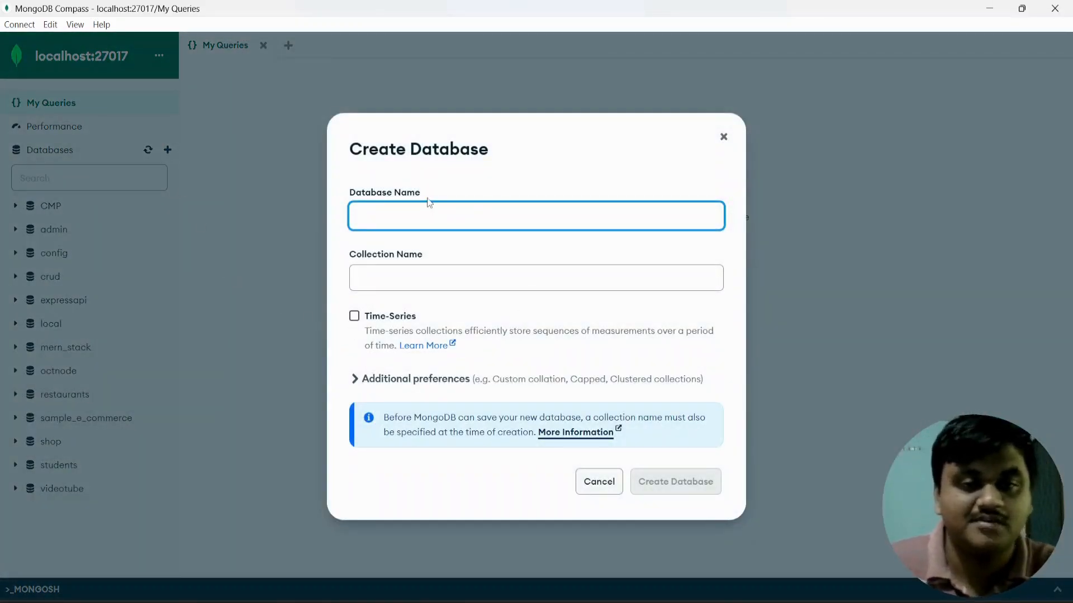
text(s)
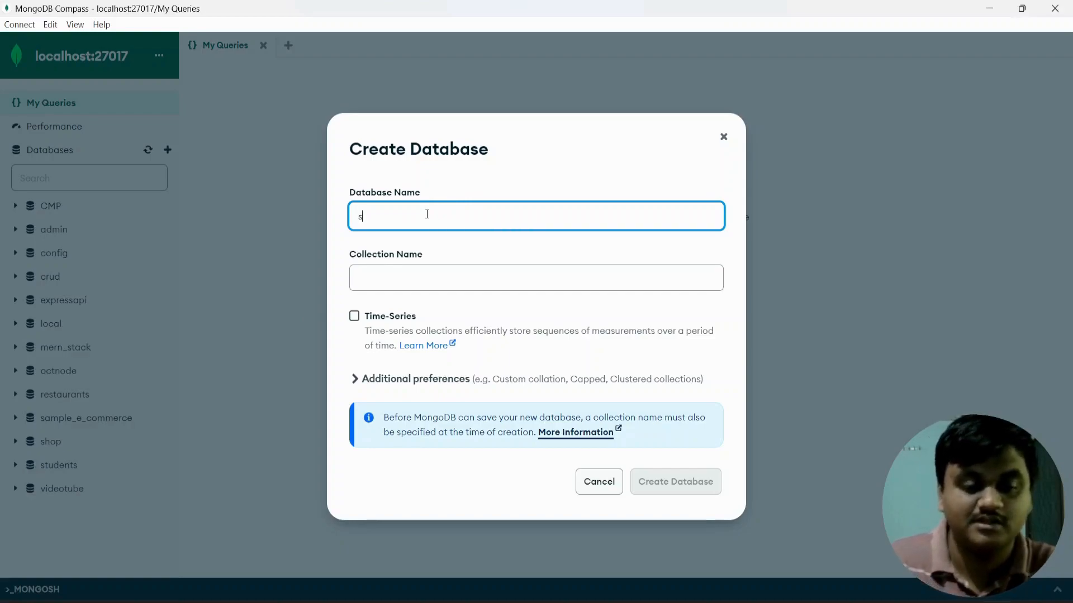
text(ample)
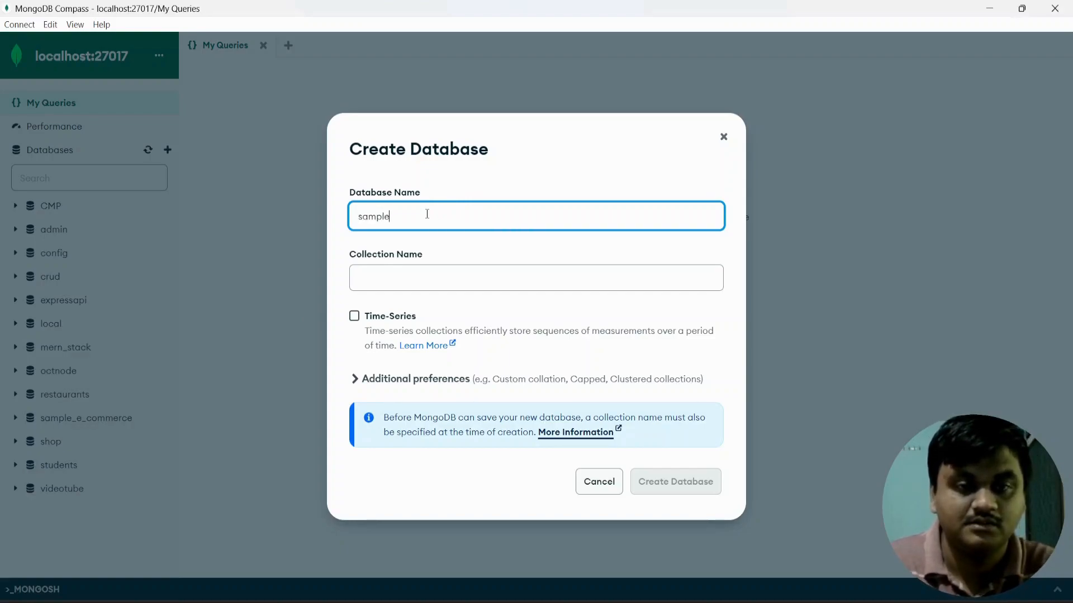
text(-d)
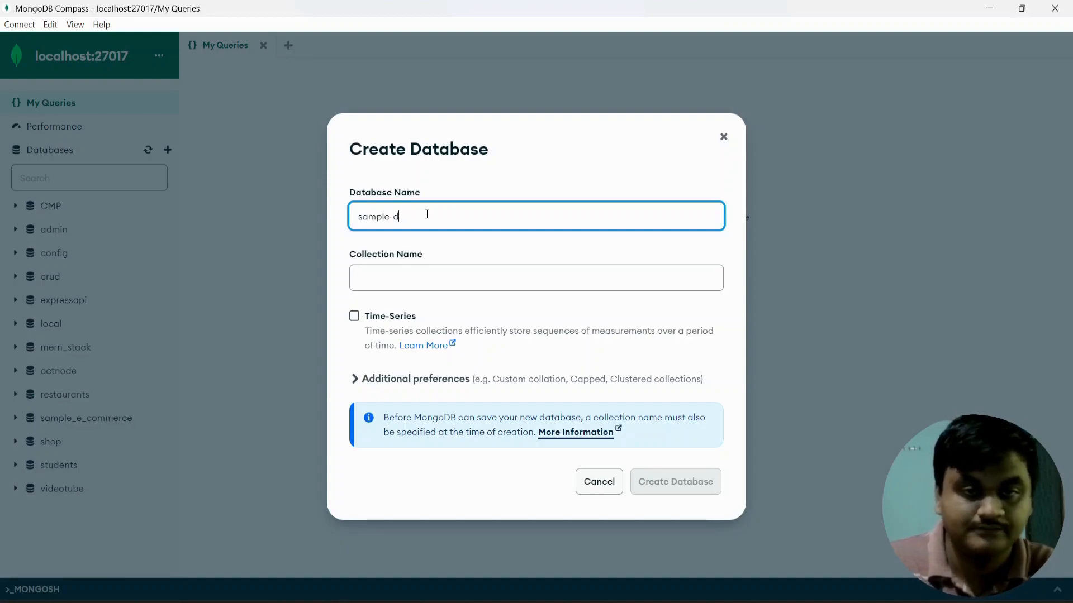
text(eommerce)
click(409, 276)
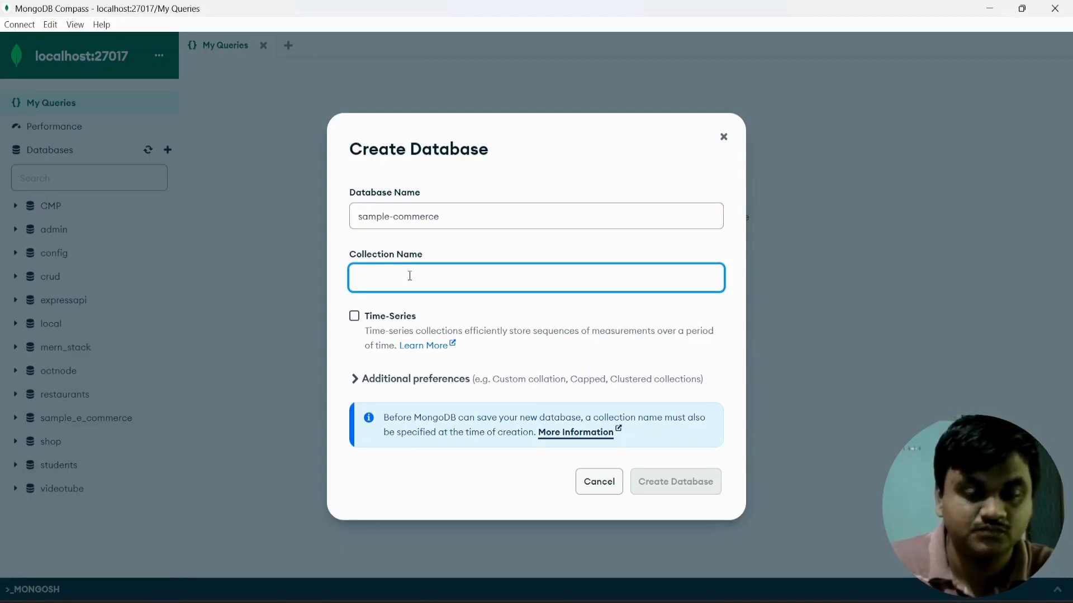
text(products)
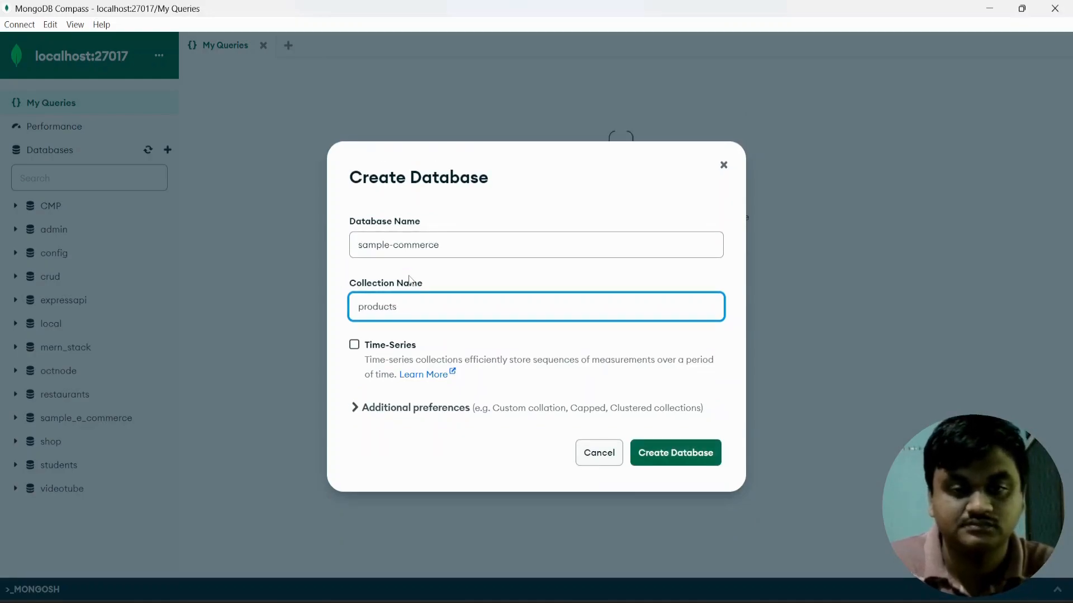
click(677, 461)
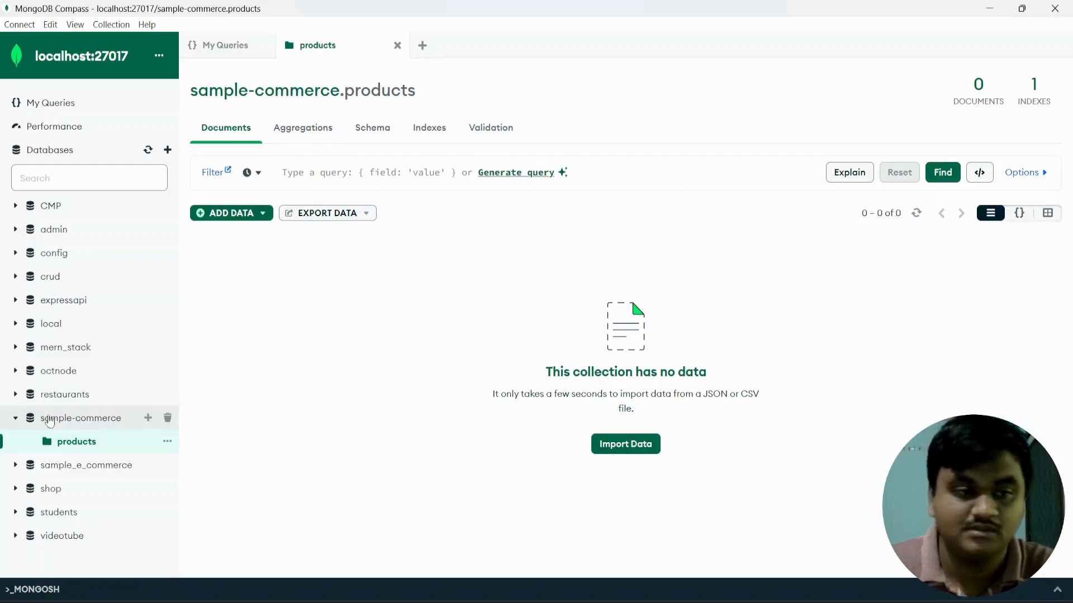
Open and dismiss the products collection's actions menu, then list the ADD DATA options.
click(167, 441)
click(225, 430)
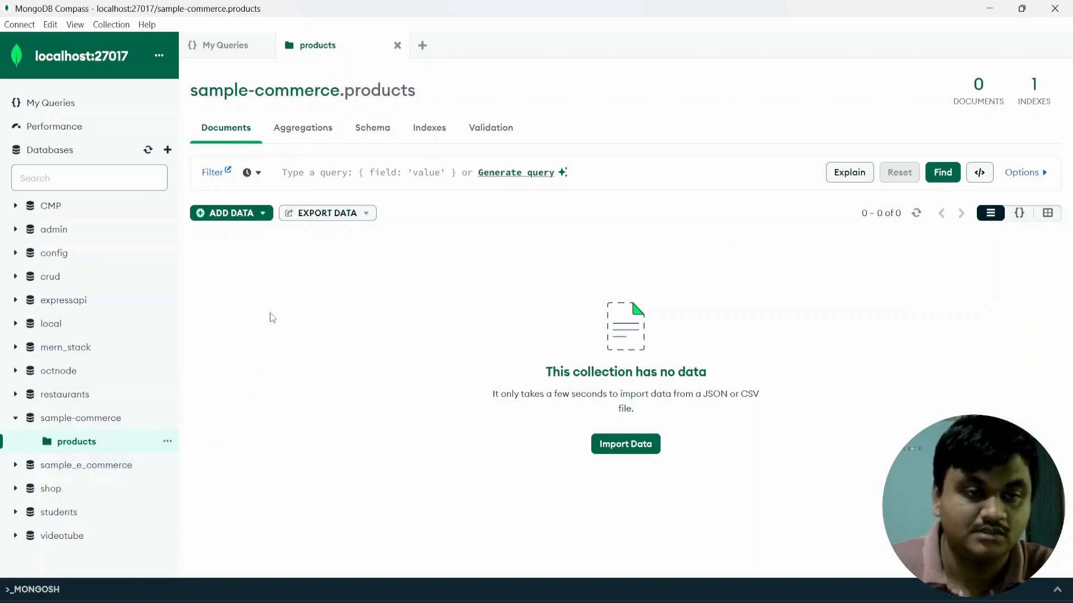
click(258, 213)
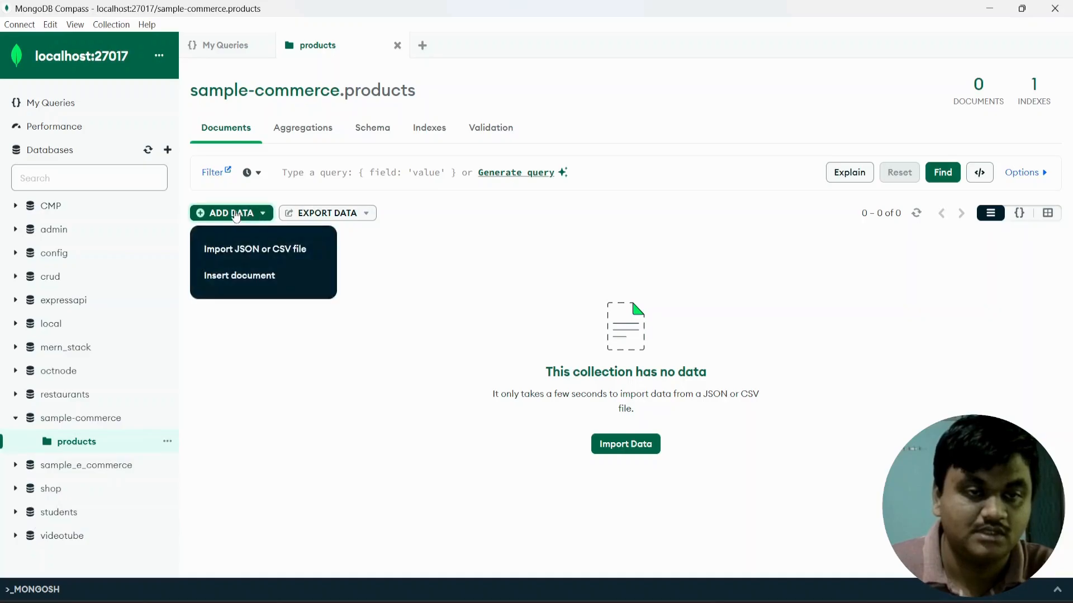
Start a new document by hand with name "Laptop" and category "Electronics".
click(240, 278)
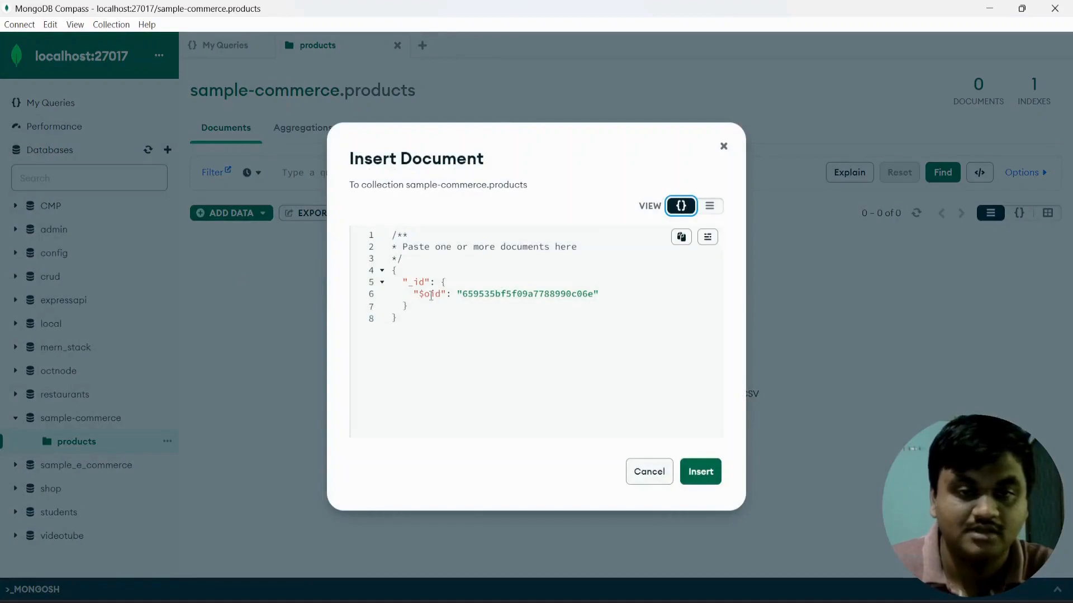
click(417, 306)
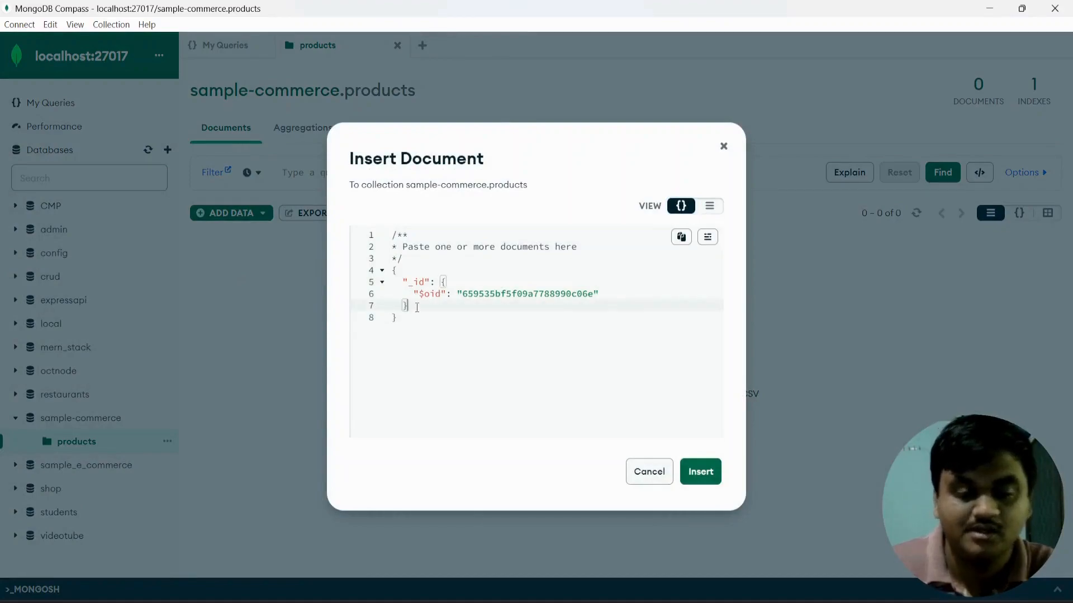
text(,)
key(Return)
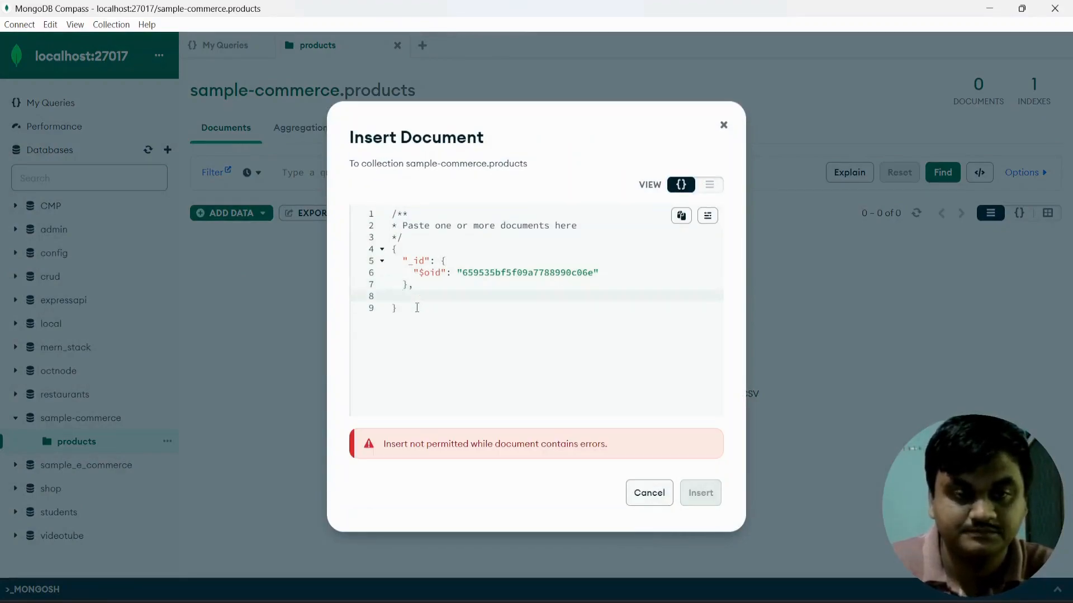
text("name)
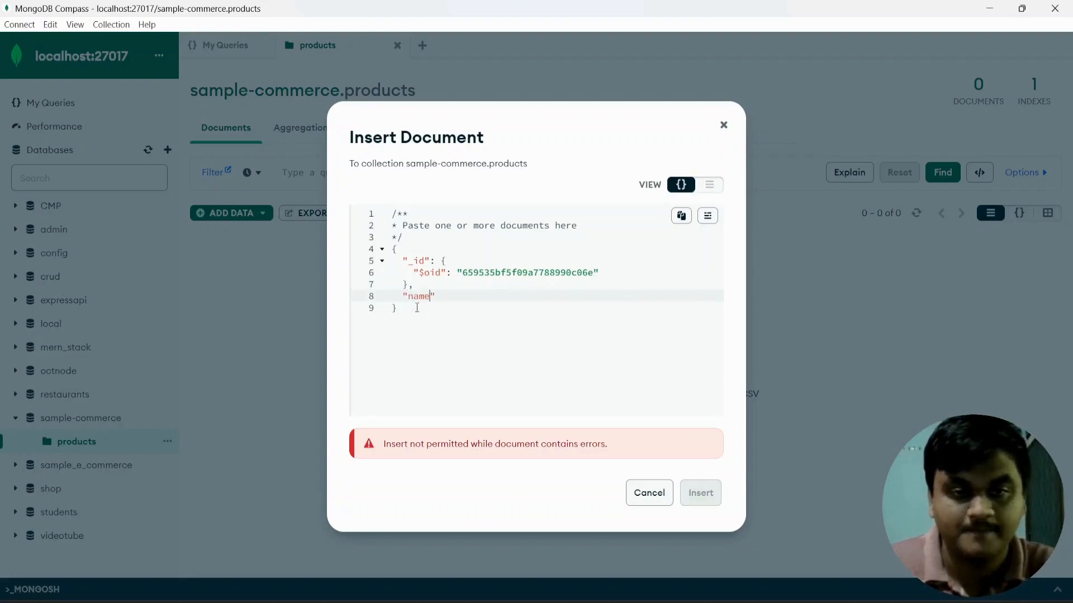
text(": "Laptop")
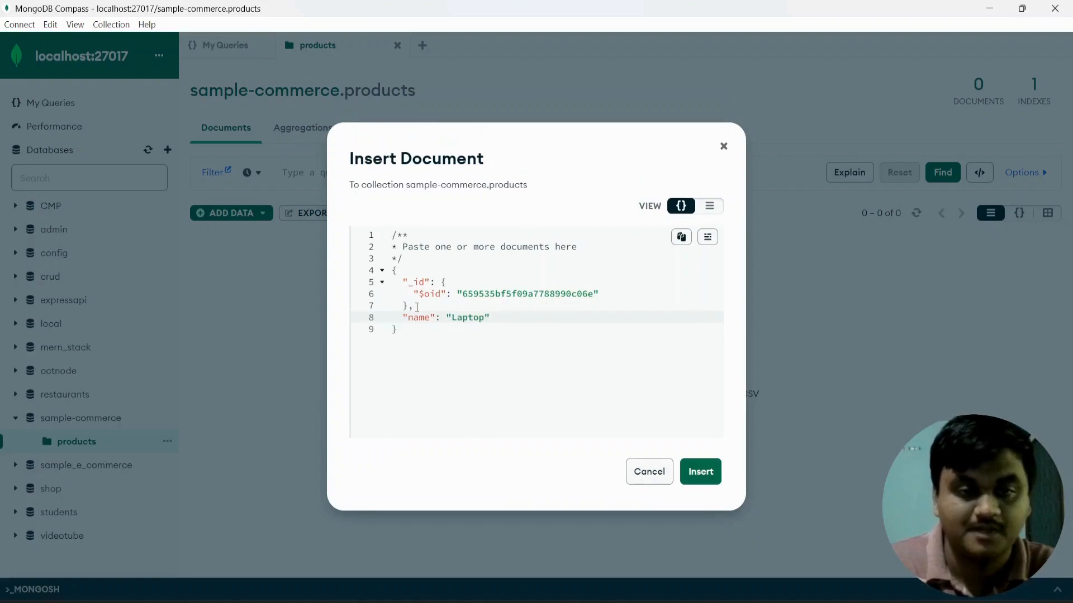
text(,)
key(Return)
text("category)
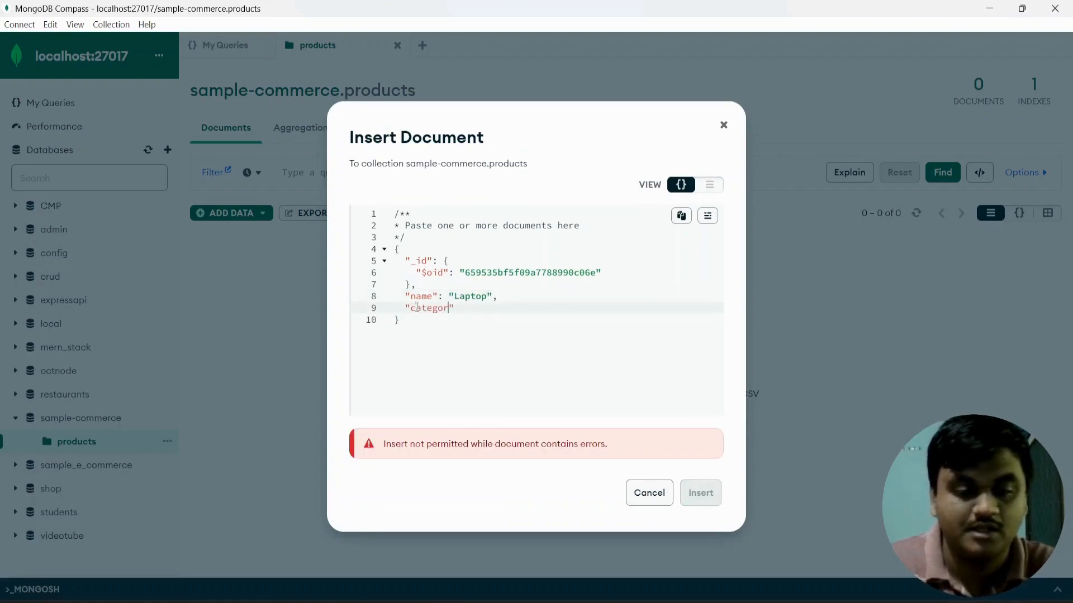
text(": "E)
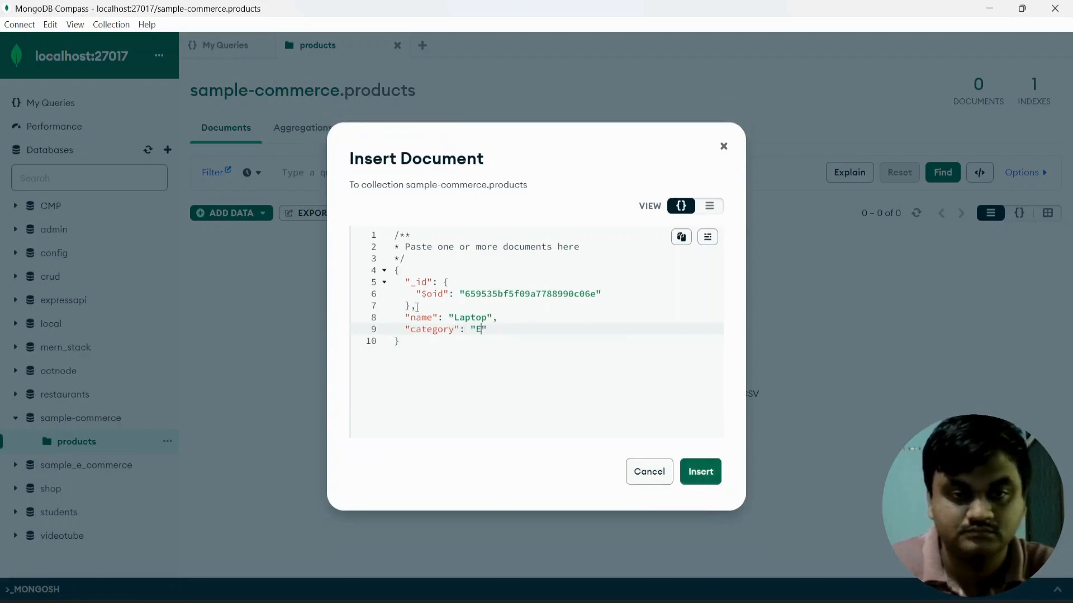
text(lectronics")
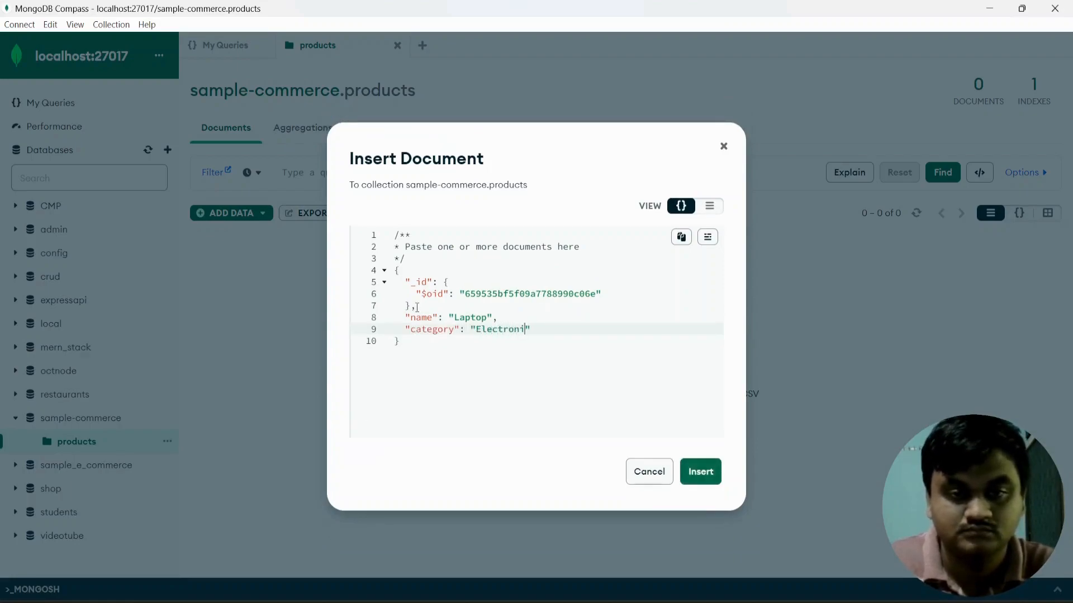
text(,)
Add numeric price 299.99 and stock 10, then insert the Laptop document.
key(Return)
text("price)
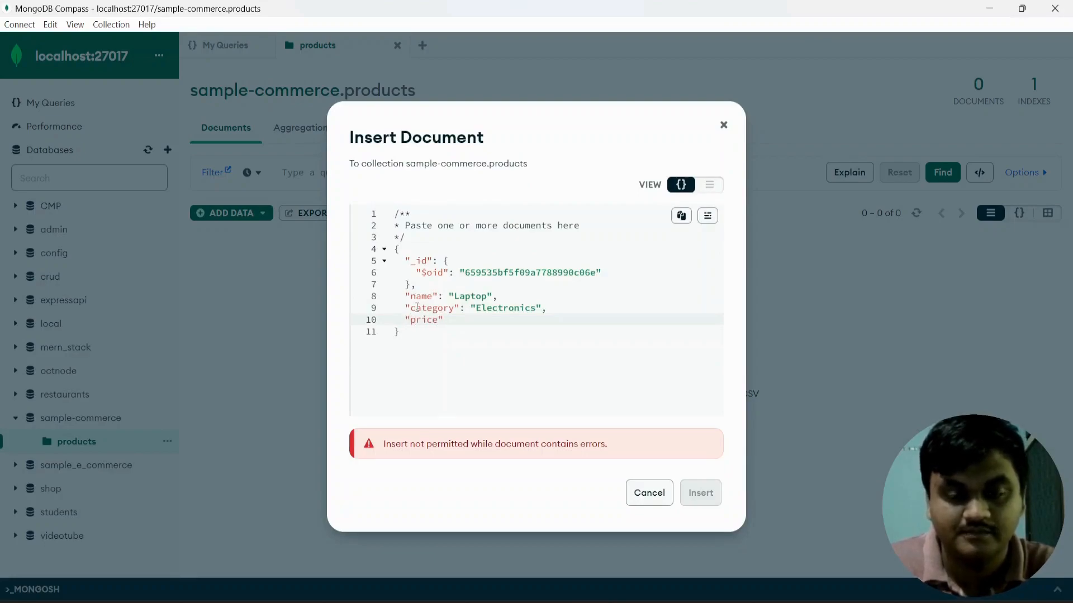
text(: ")
key(BackSpace)
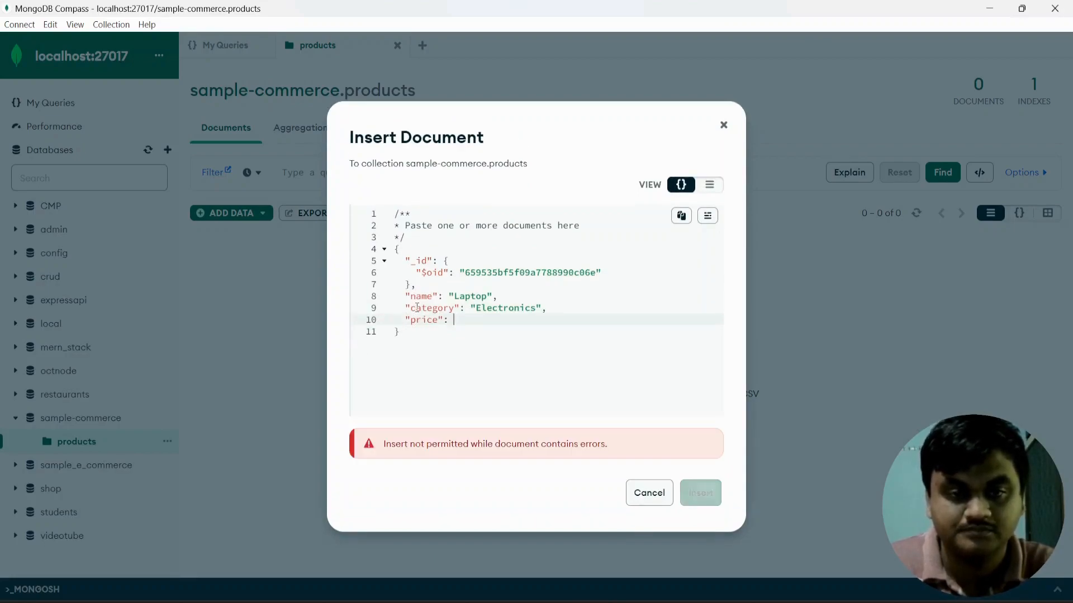
text(2)
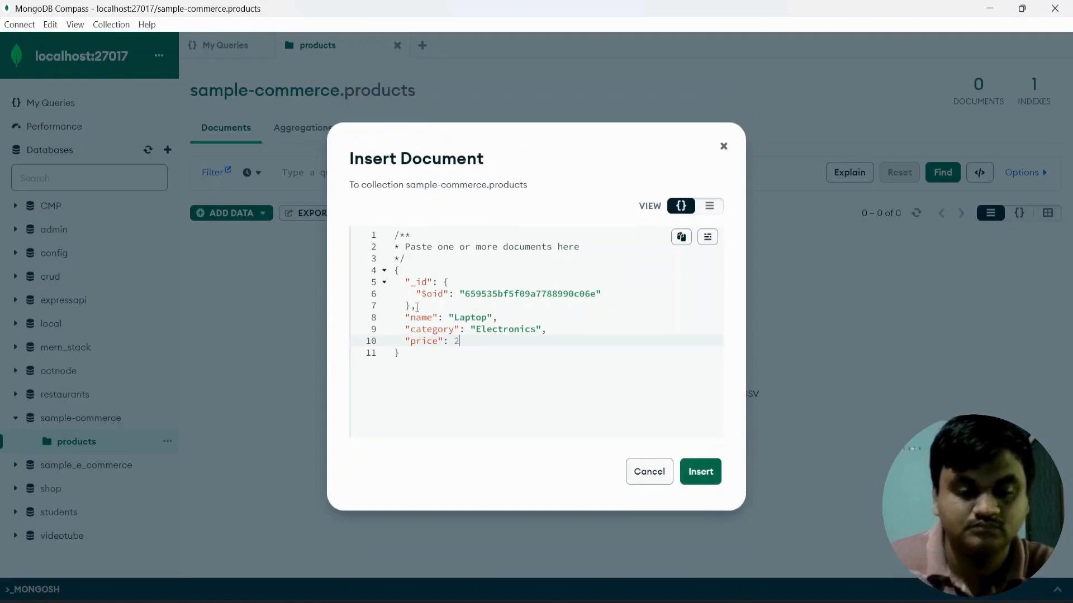
text(99.)
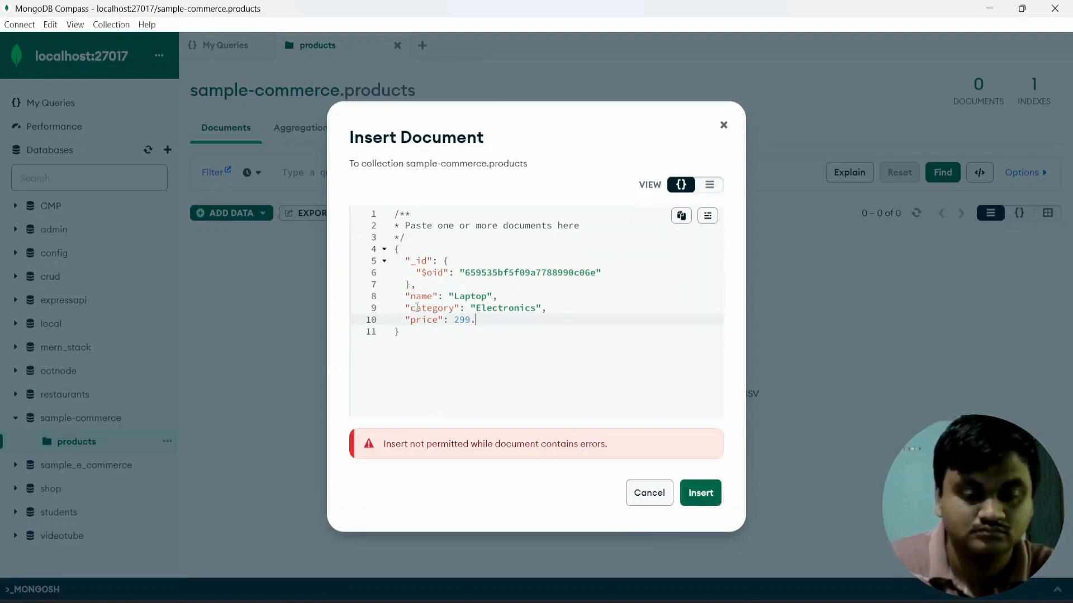
text(99)
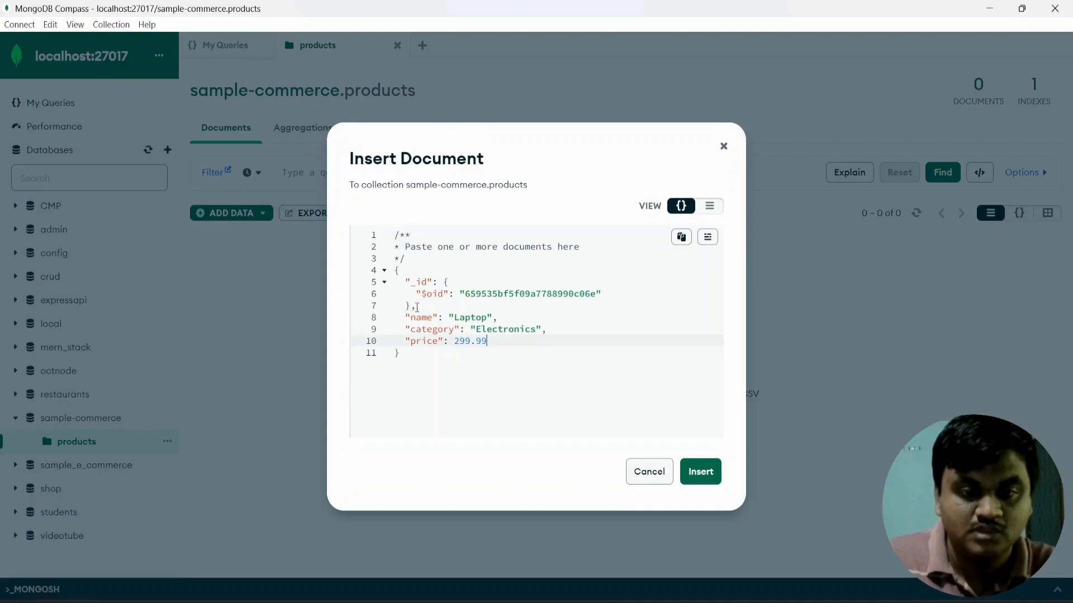
text(,)
key(Return)
text(s)
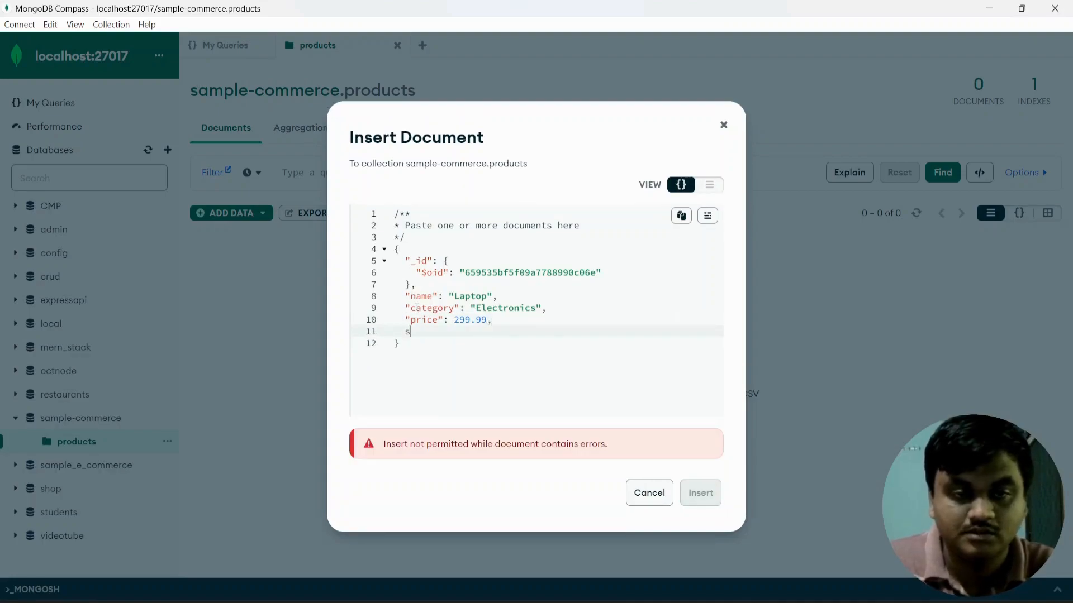
text("stock)
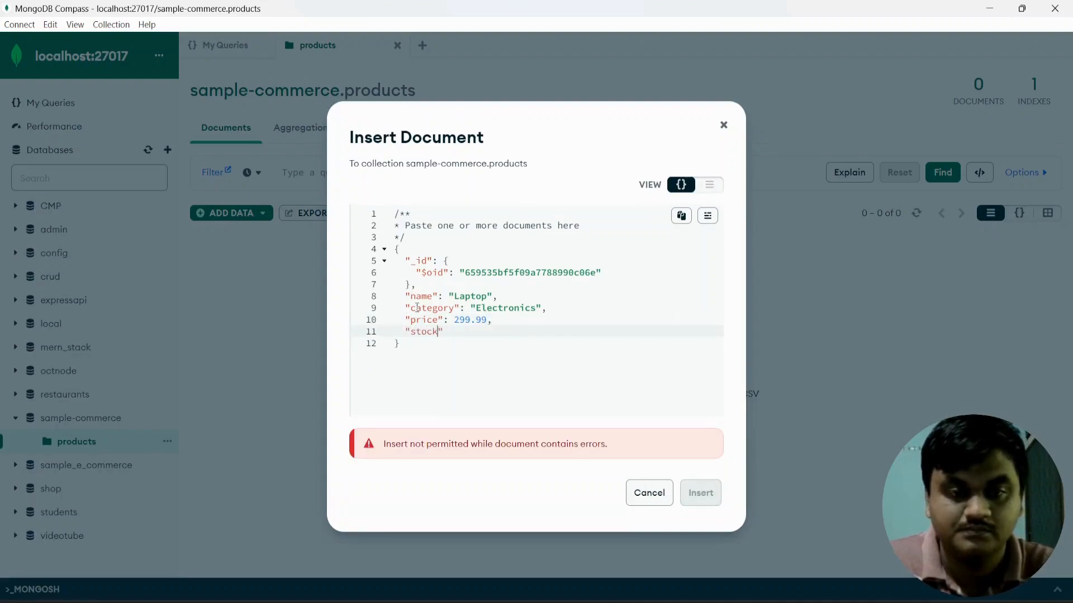
text(": )
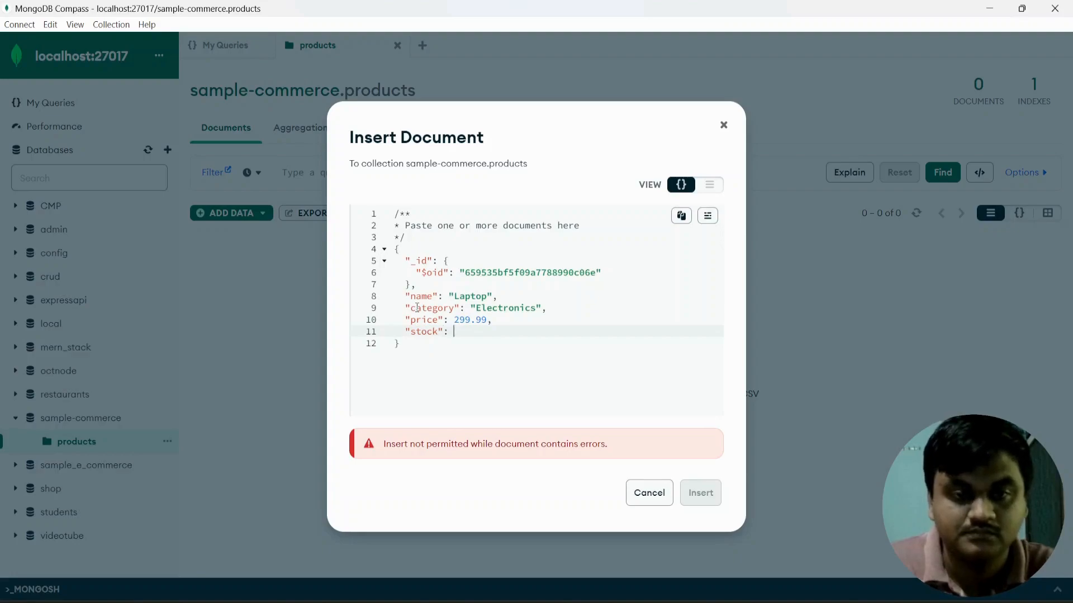
text(")
key(BackSpace)
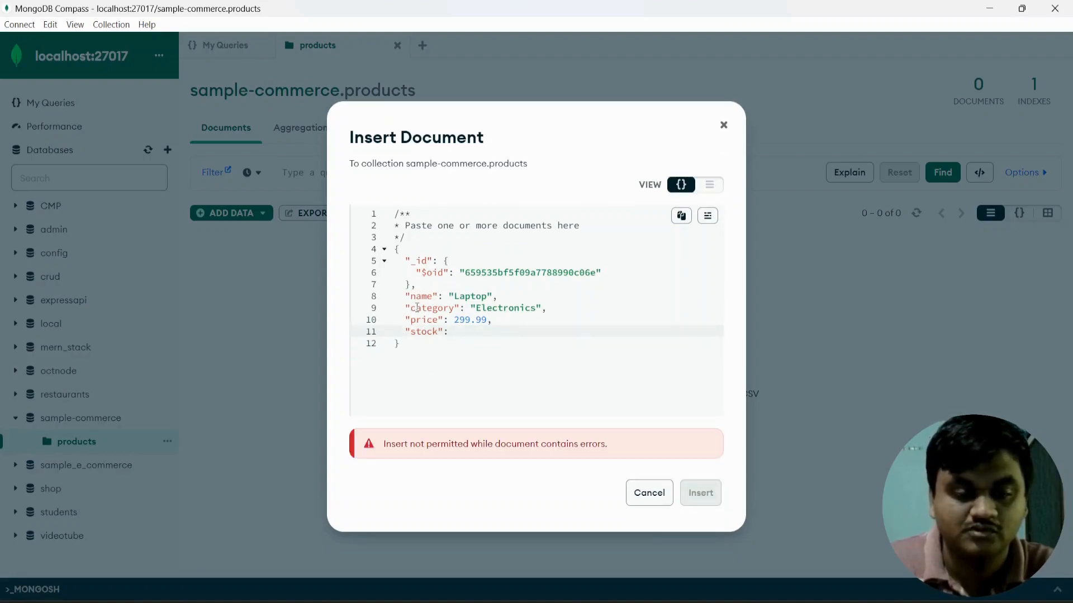
text(10)
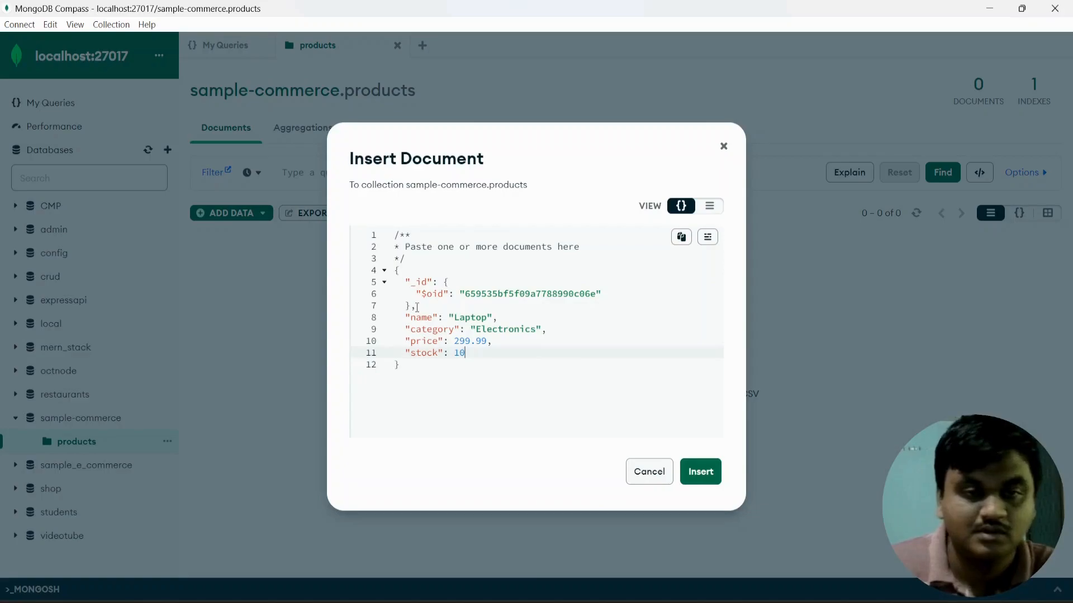
click(707, 471)
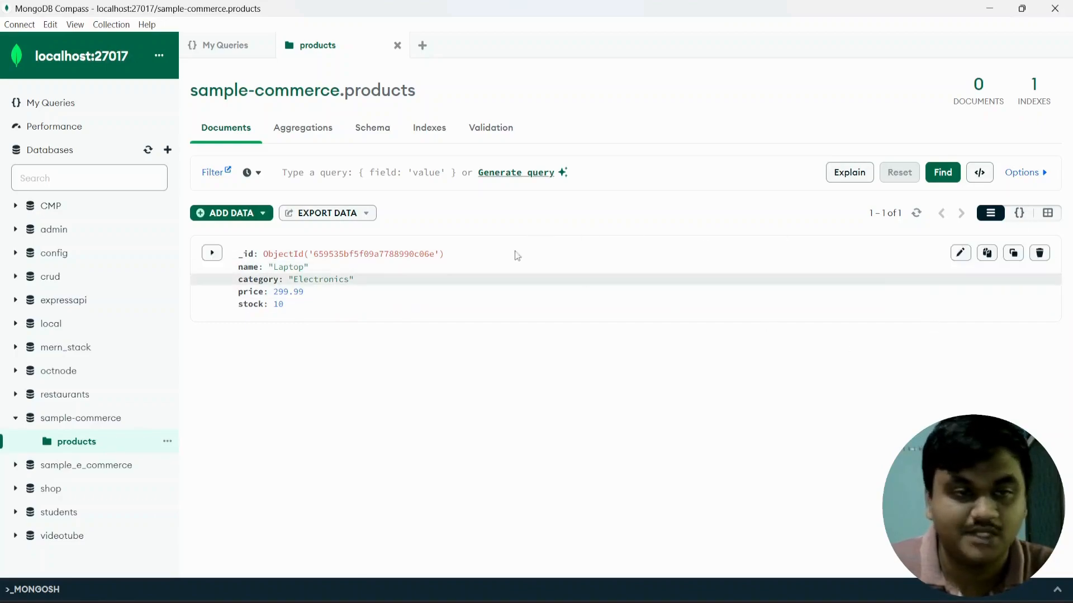
Open the ADD DATA dropdown above the products document list.
click(259, 217)
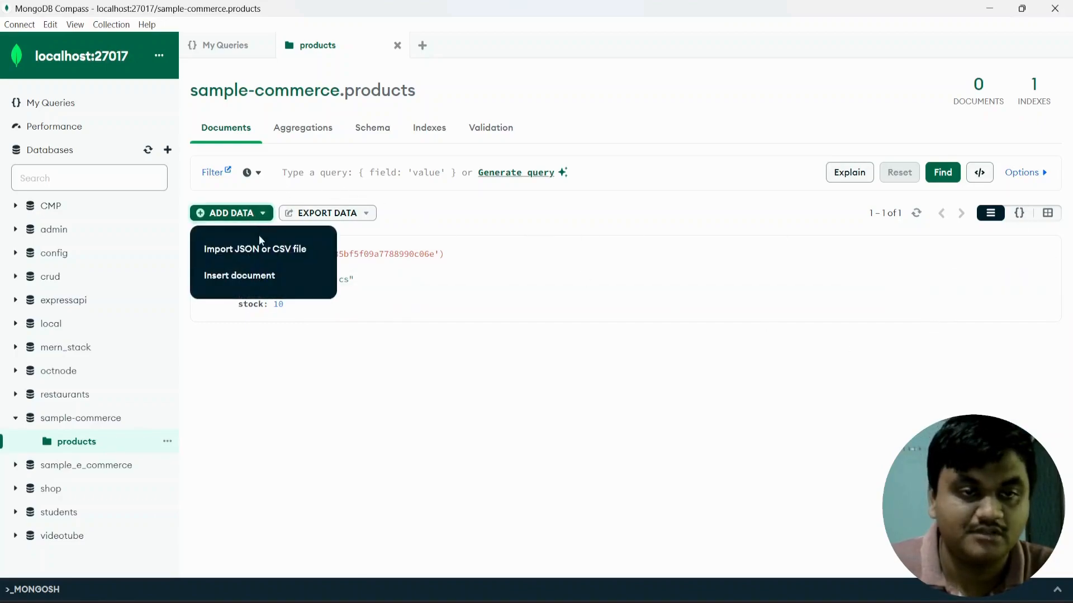
Start a new hand-written document with name "Running Shoes".
click(259, 270)
click(427, 305)
text(,)
key(Return)
text(name)
key(BackSpace)
key(BackSpace)
key(BackSpace)
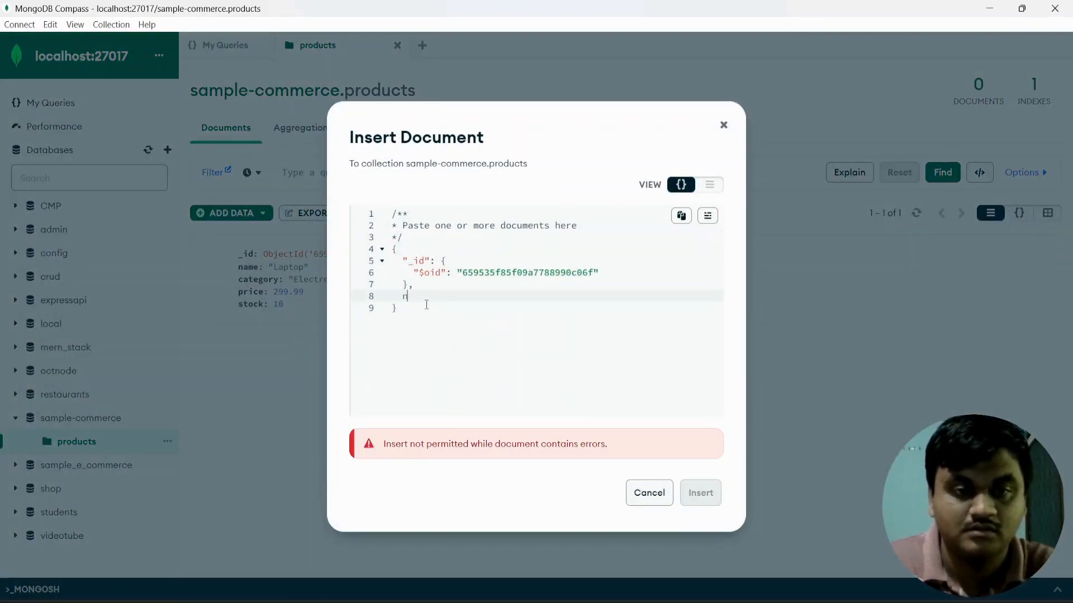
text("name)
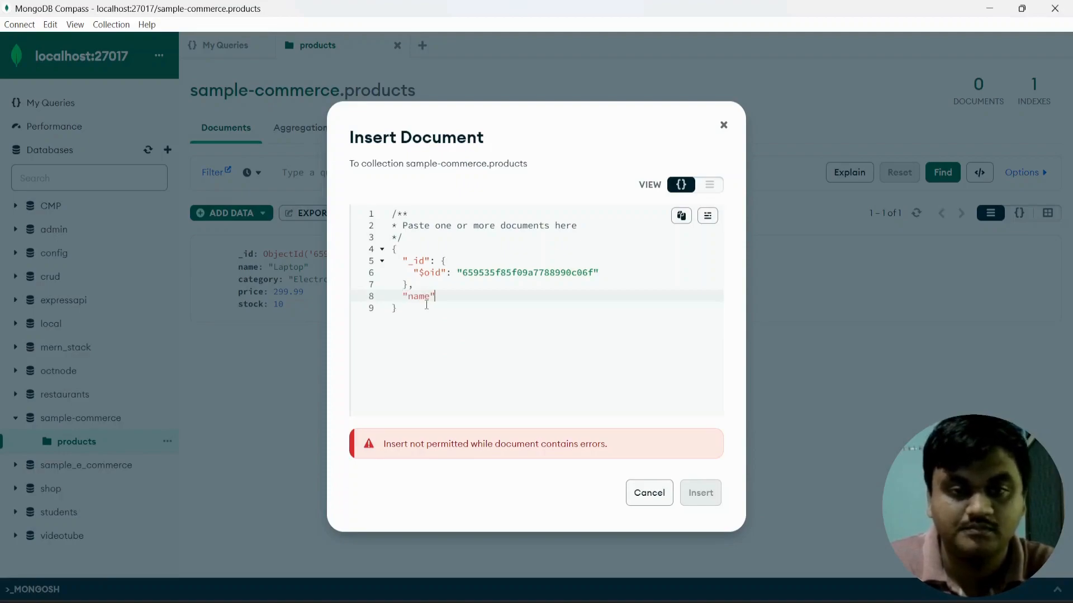
text(": )
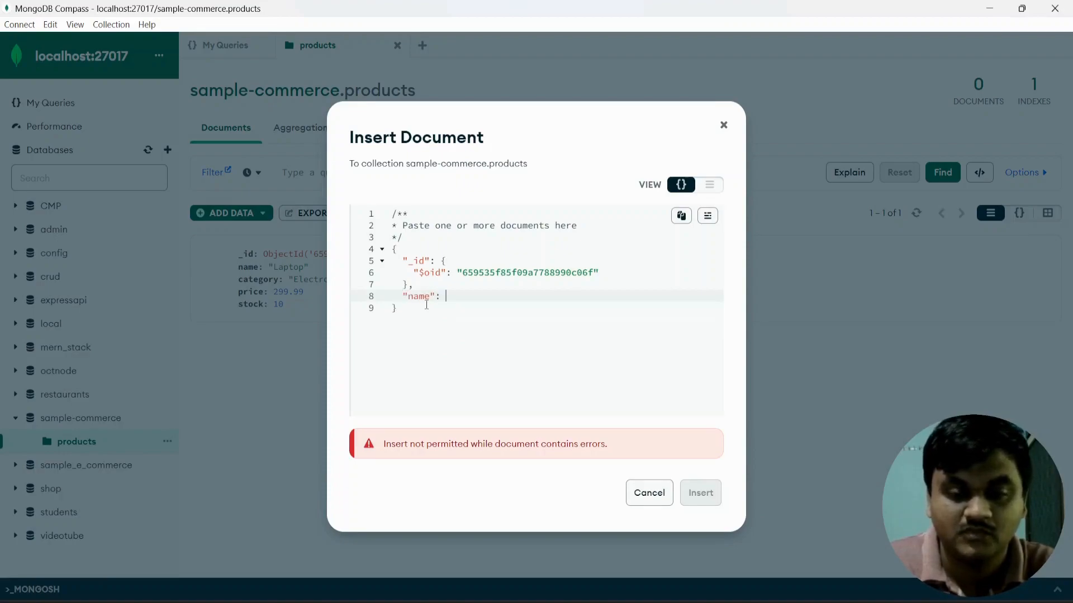
text({)
key(BackSpace)
text(")
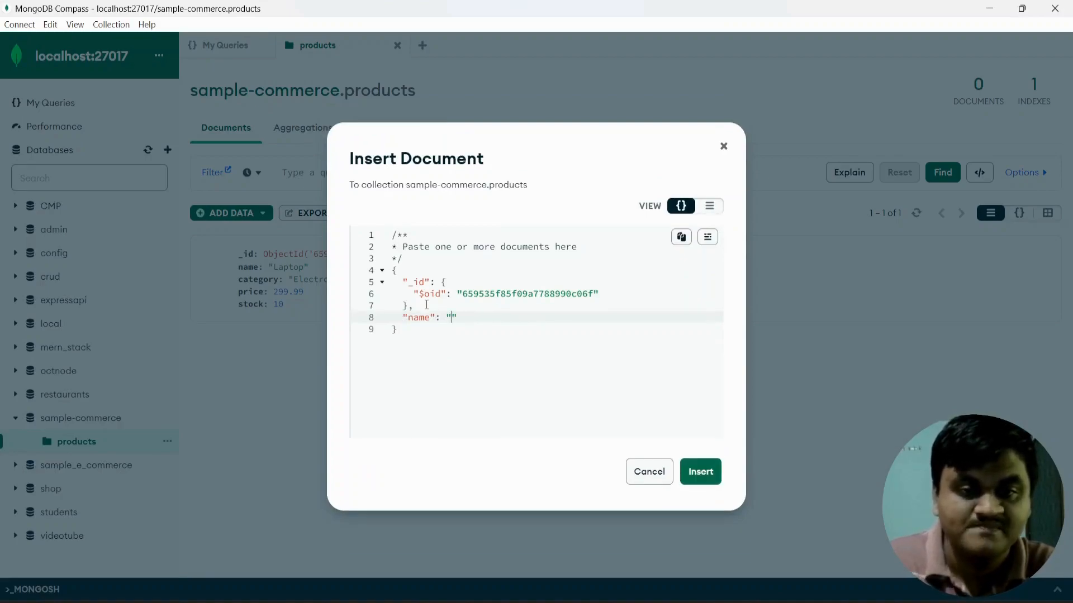
text(Running Sh)
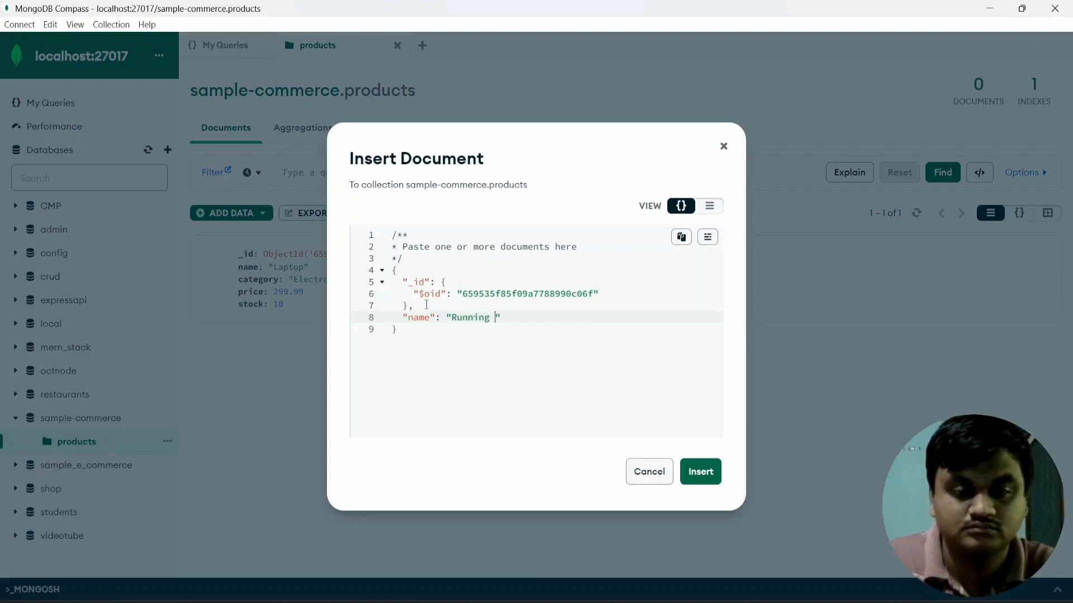
text(oes")
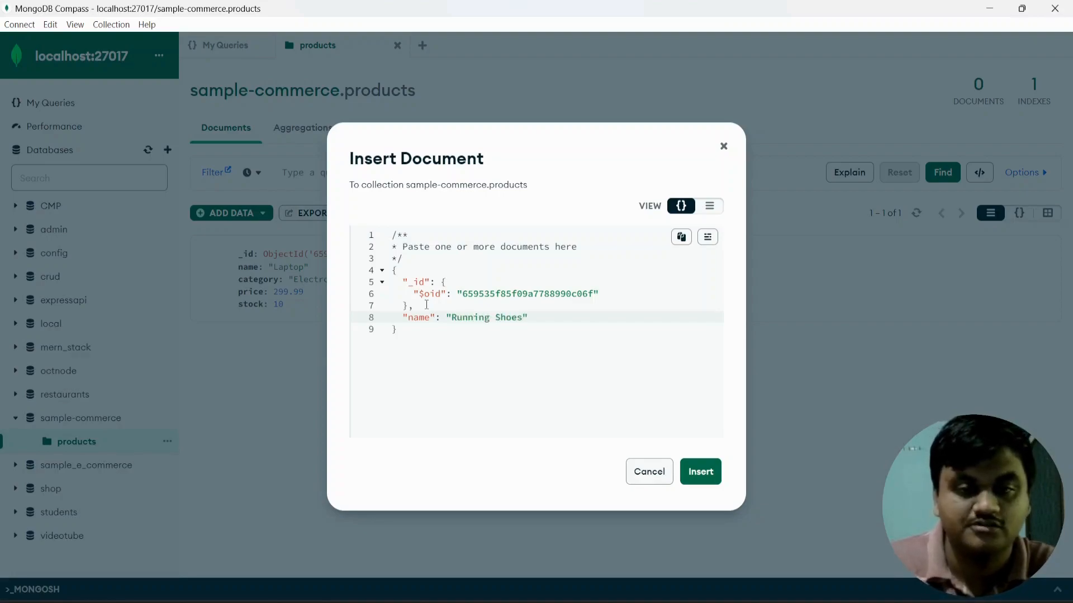
text(,)
Add category "Footwear", price 99.99 and stock 5, then insert the document.
key(Return)
text("category)
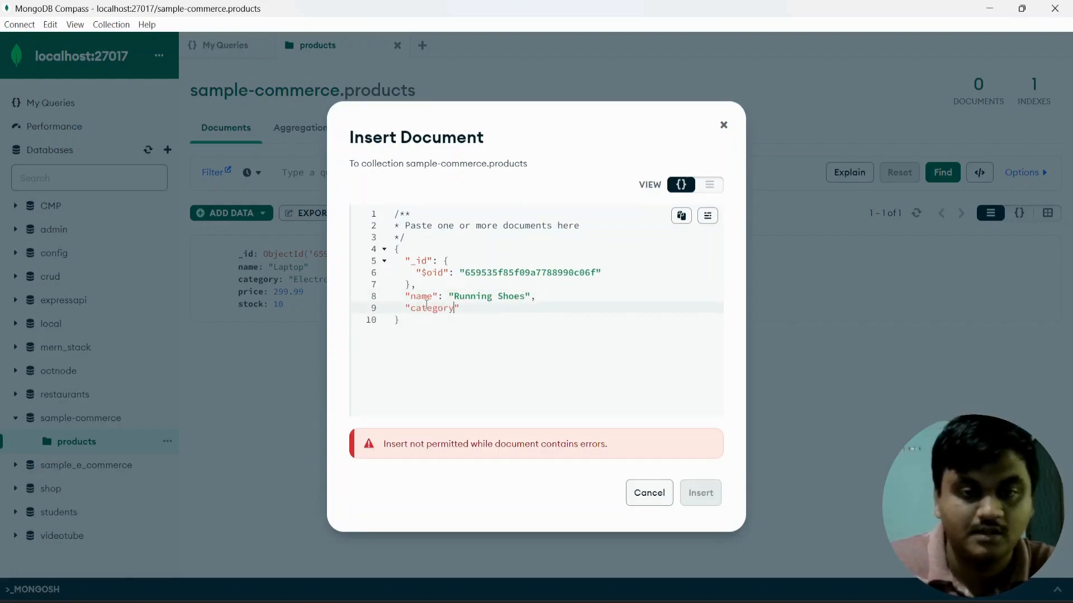
text(": ")
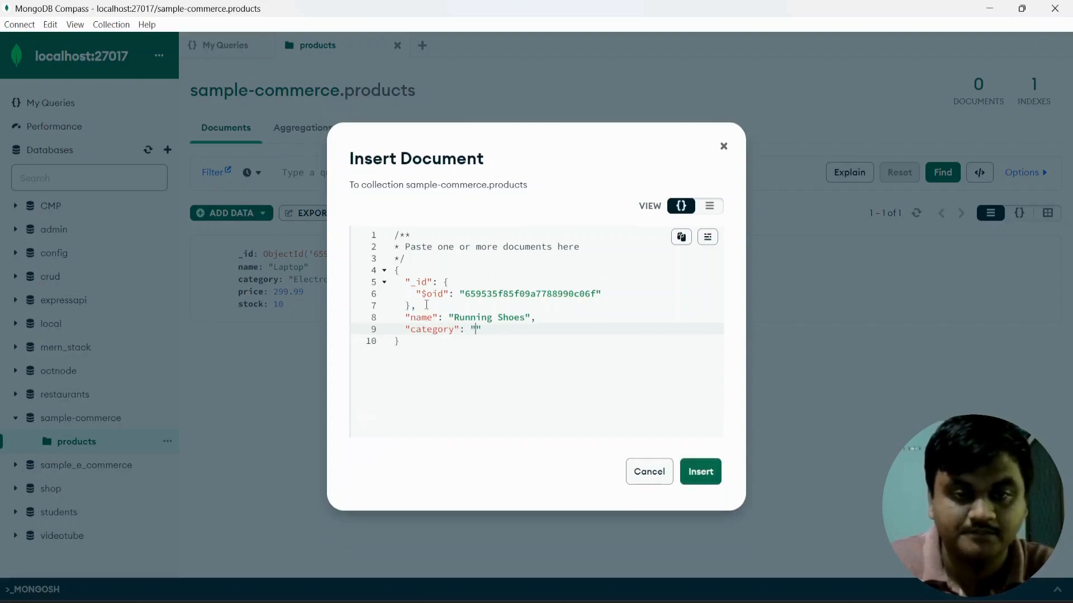
text(Foot)
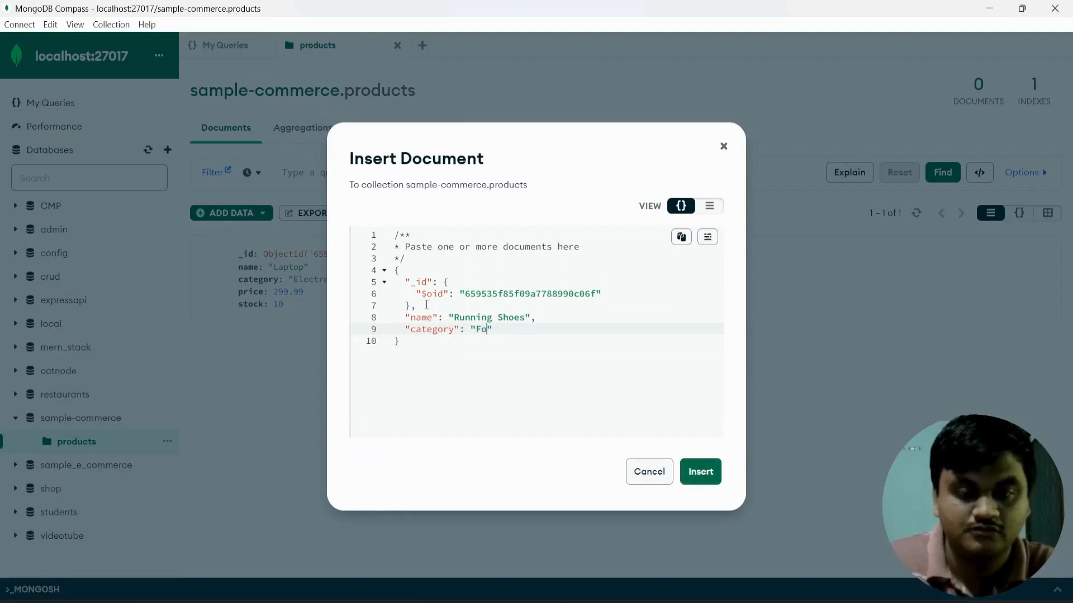
text(wear")
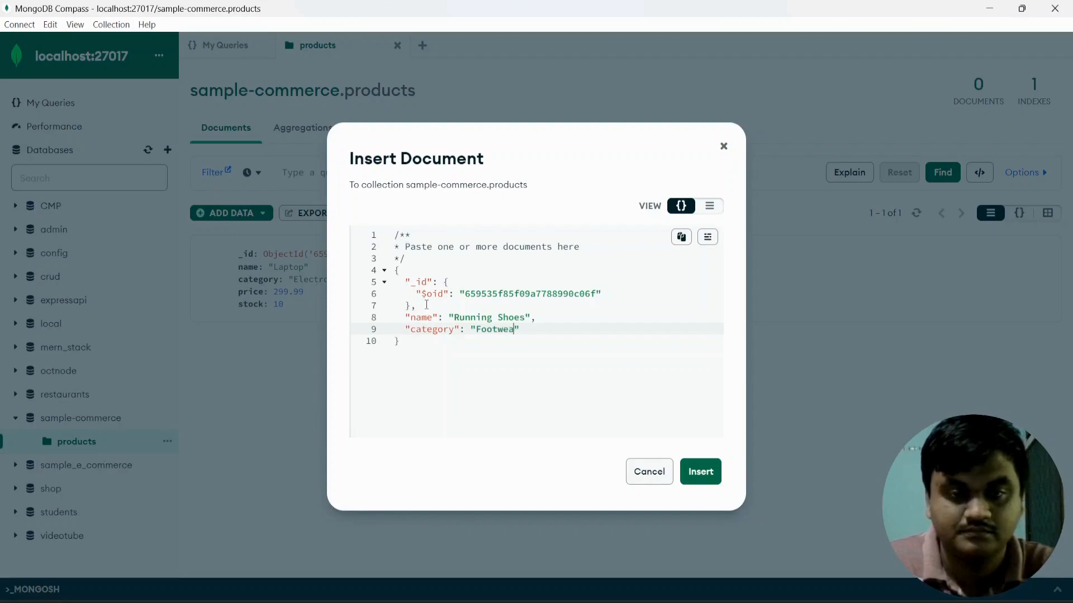
text(,)
key(Return)
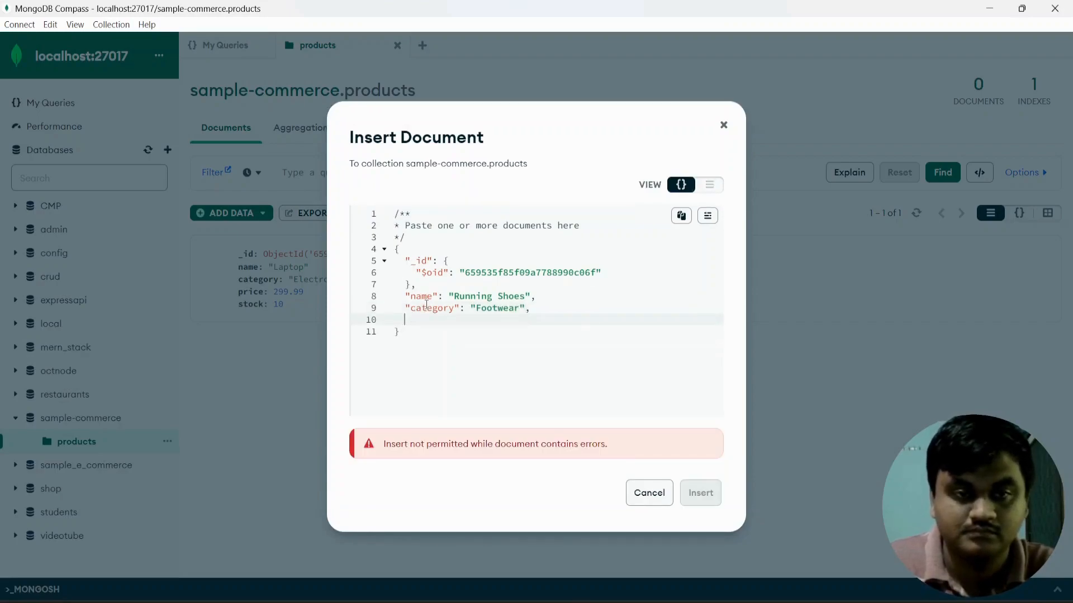
text("price)
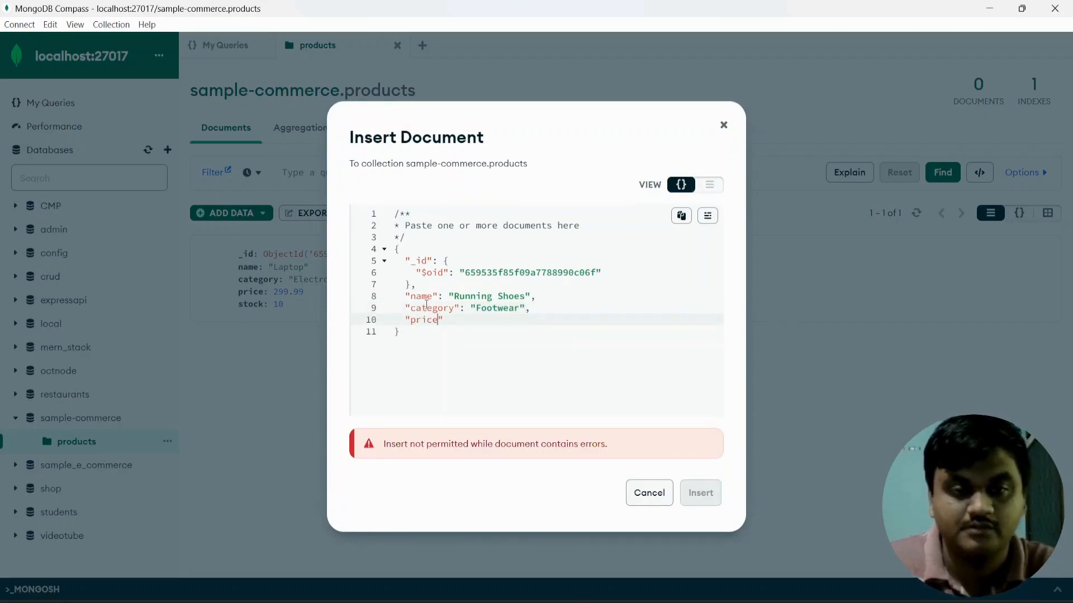
text(": )
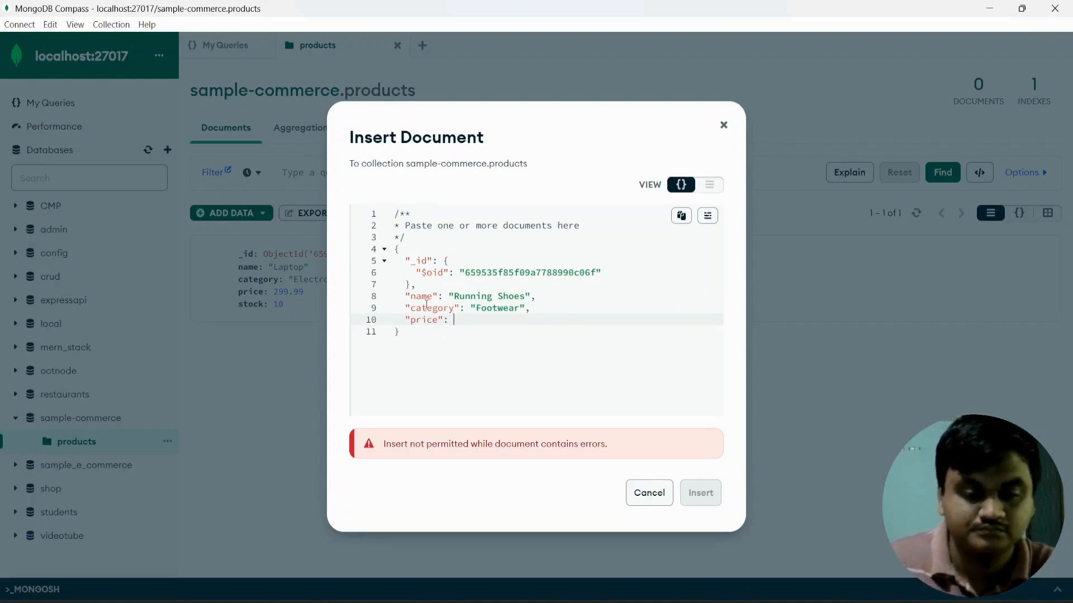
text(99.99)
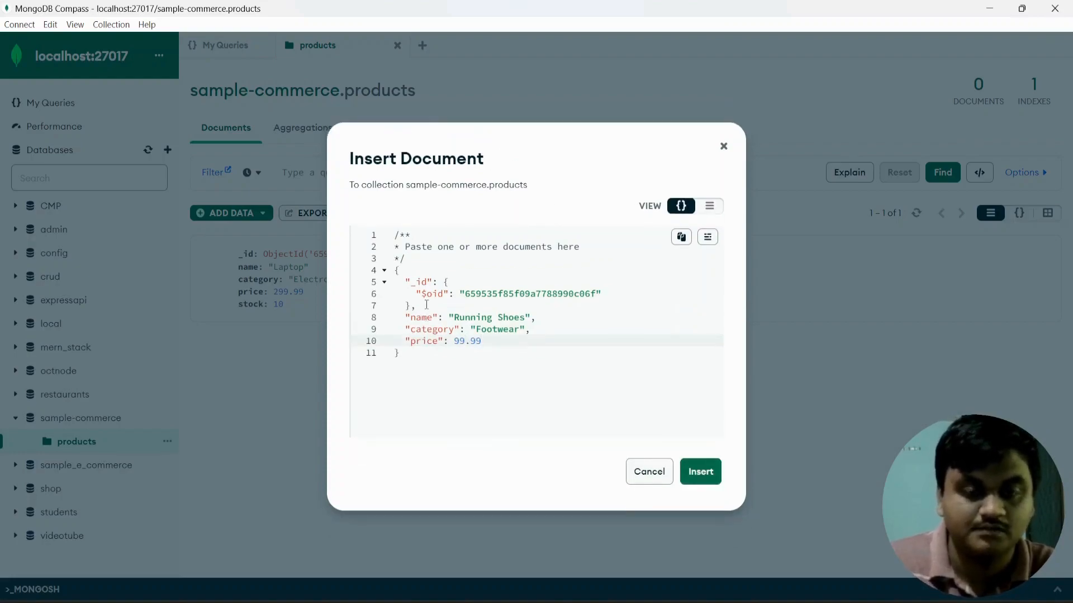
text(,)
key(Return)
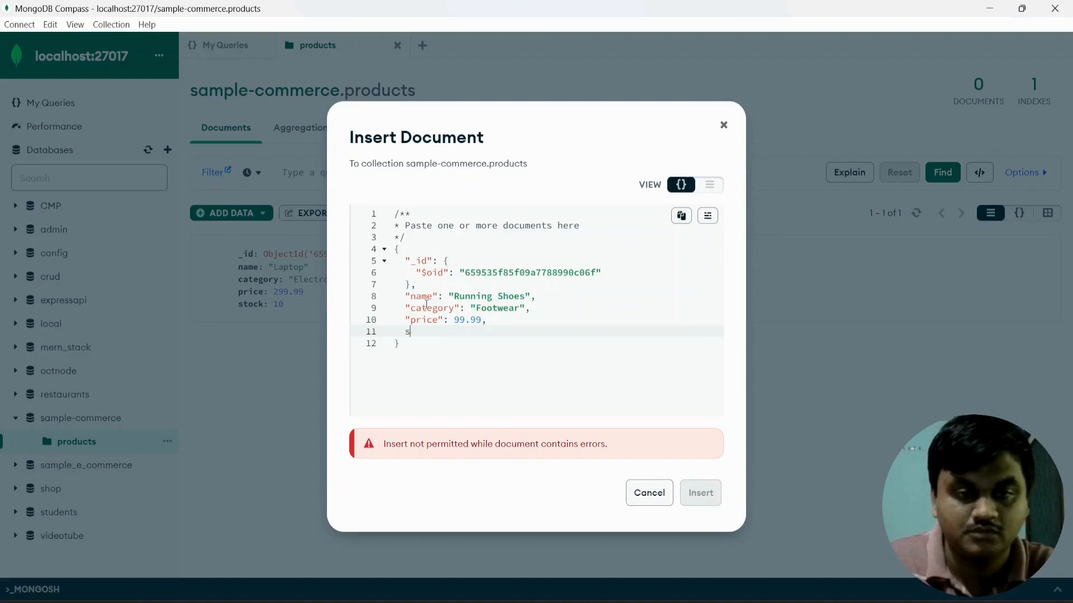
text("stock)
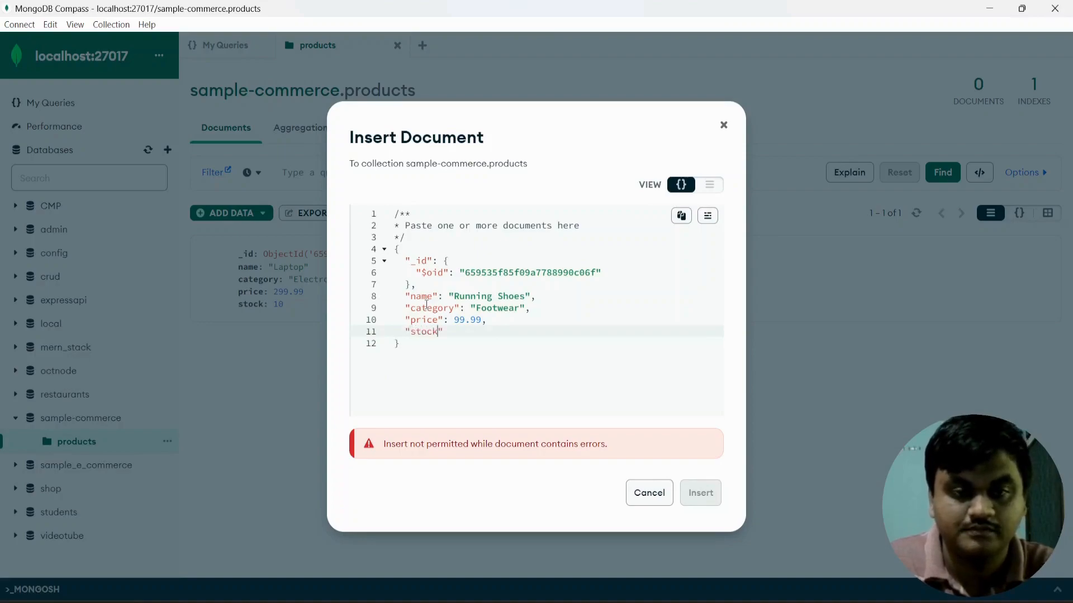
text(": )
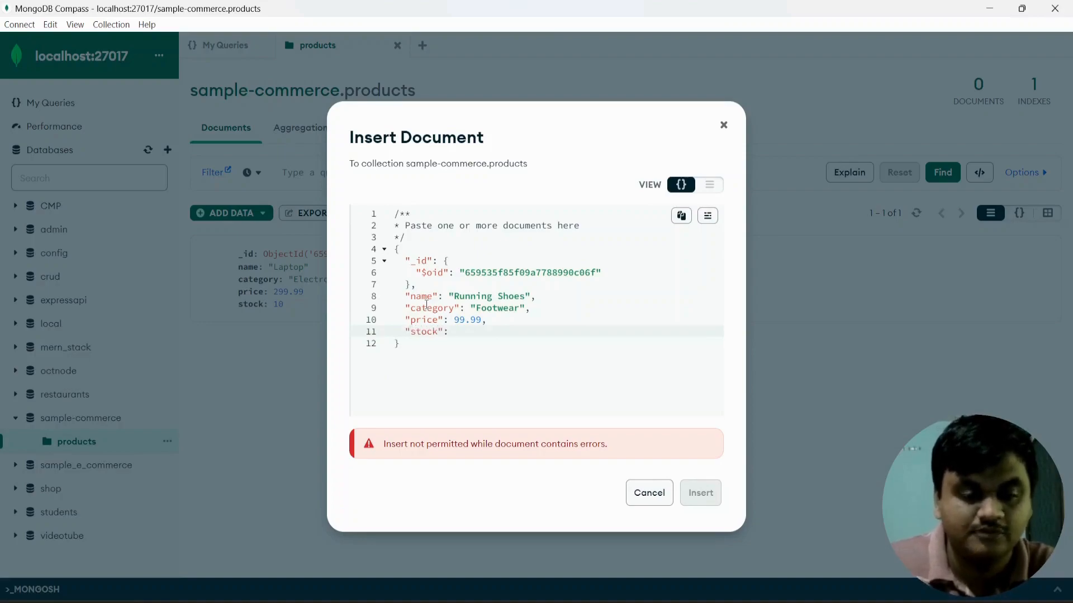
text(5)
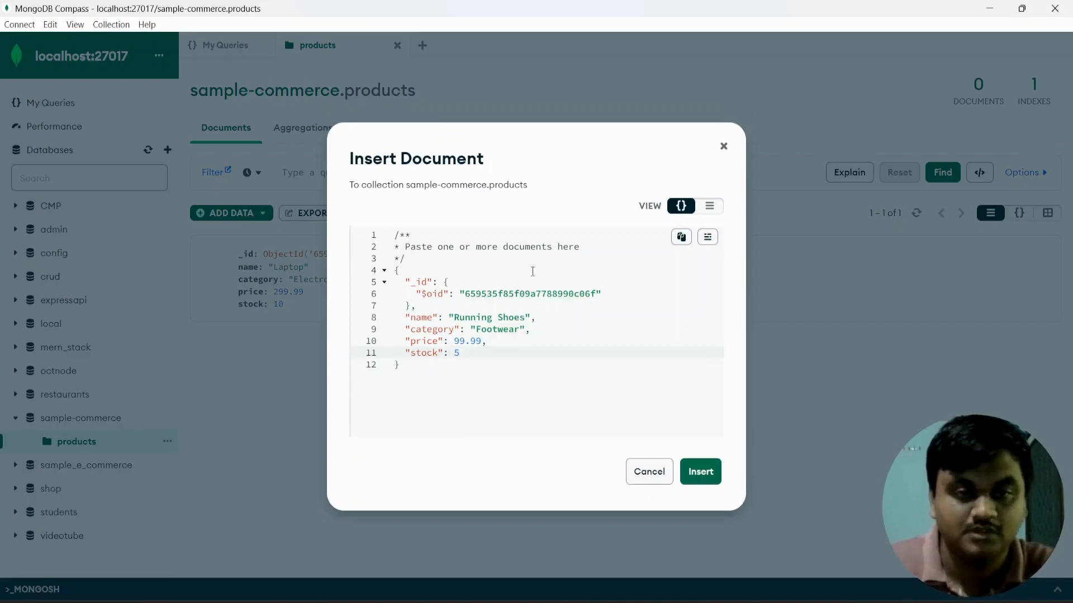
click(698, 471)
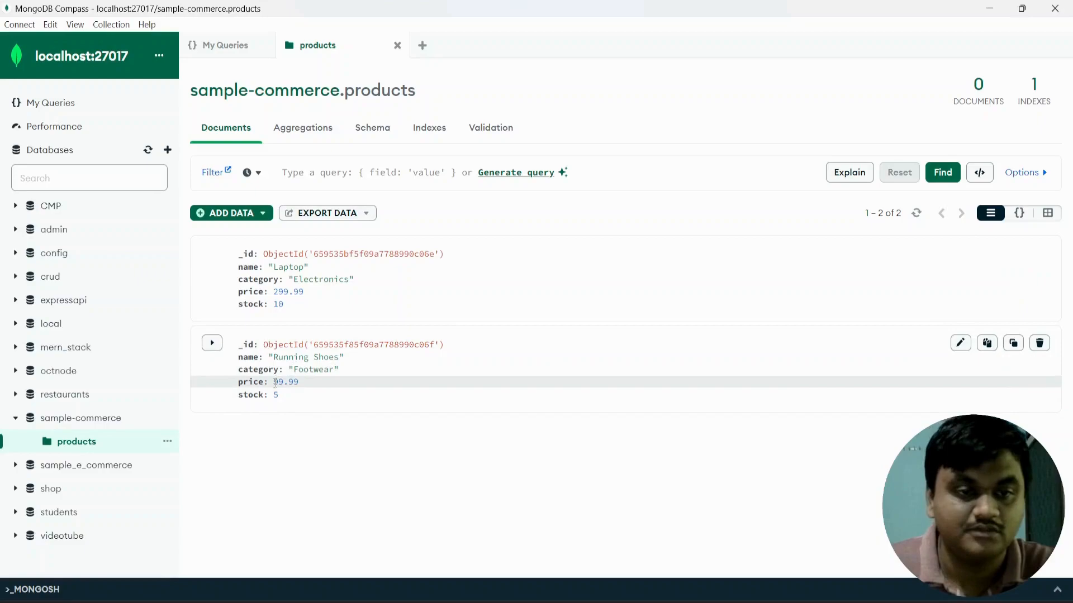
mouse_move(280, 394)
mouse_down()
mouse_move(239, 382)
mouse_move(239, 346)
mouse_move(291, 396)
mouse_up()
click(347, 471)
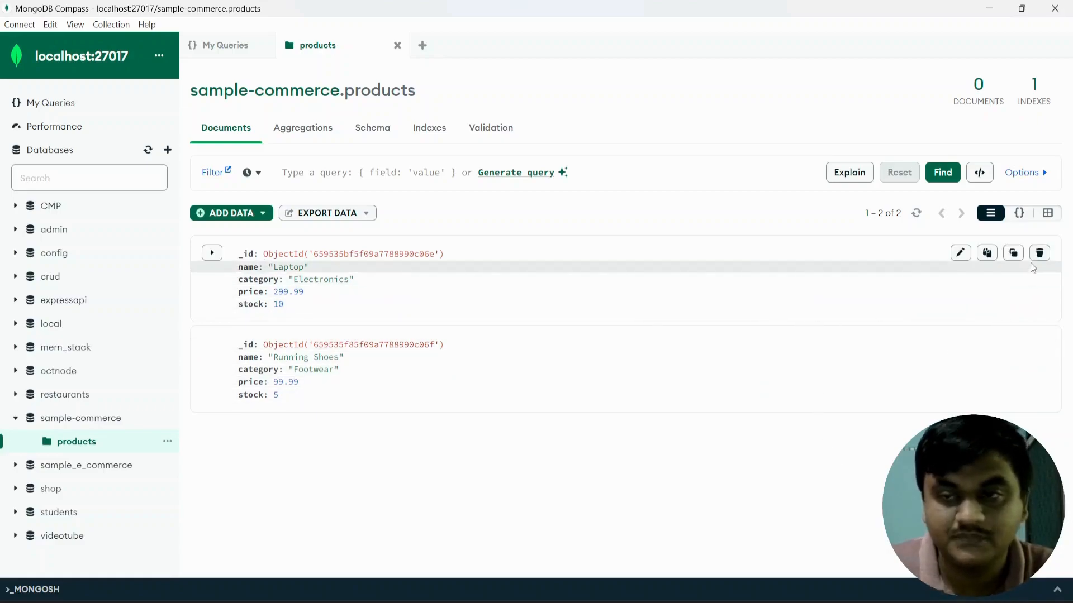
Rename the Laptop document's name to "Desktop" and save the update.
click(961, 254)
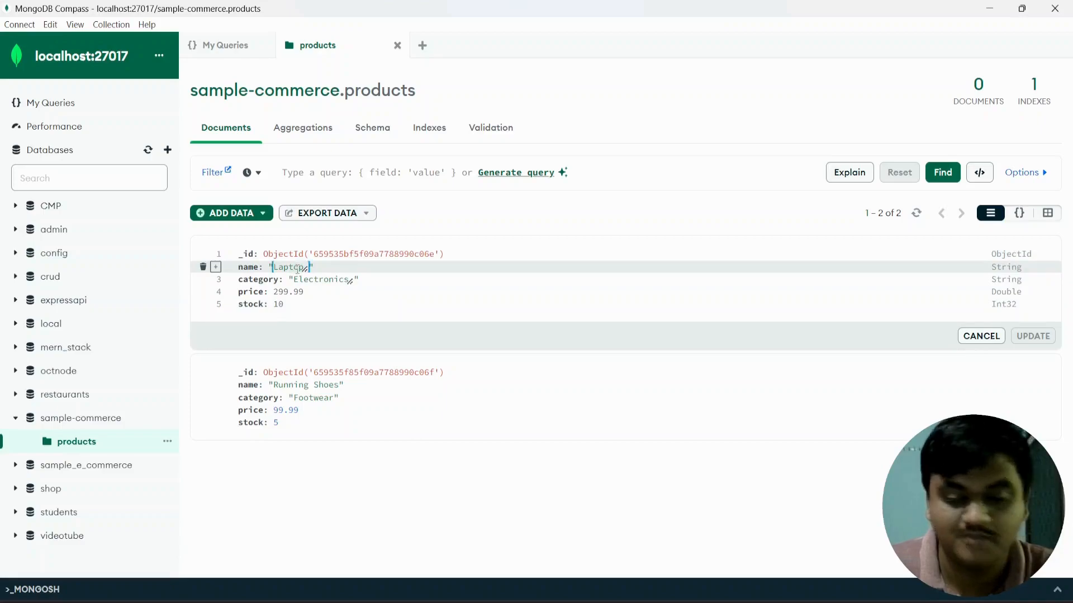
key(BackSpace)
key(BackSpace)
key(BackSpace)
key(BackSpace)
key(BackSpace)
key(BackSpace)
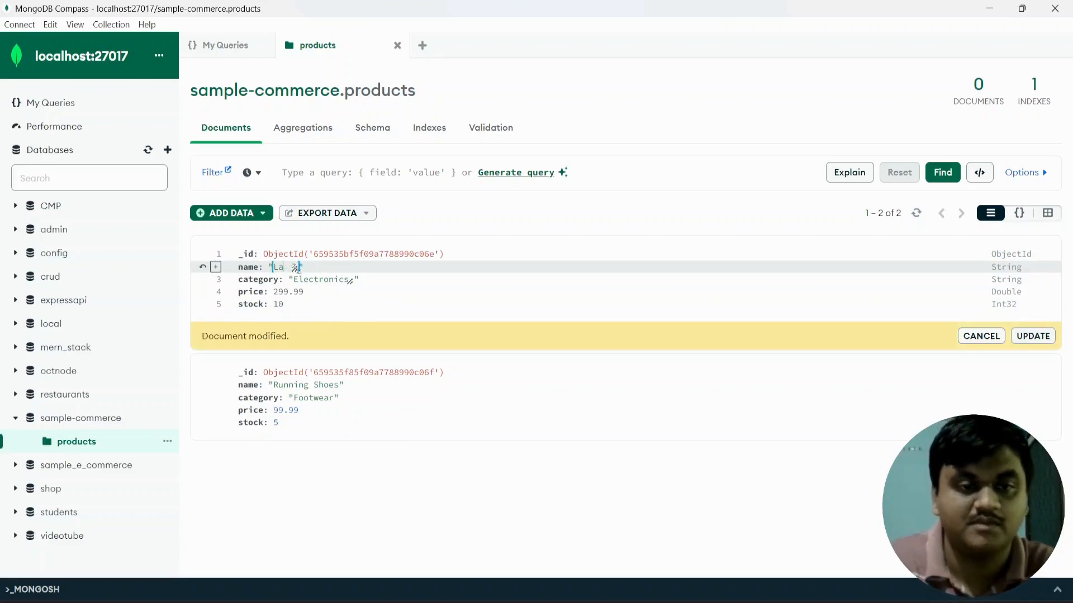
text(Desktop)
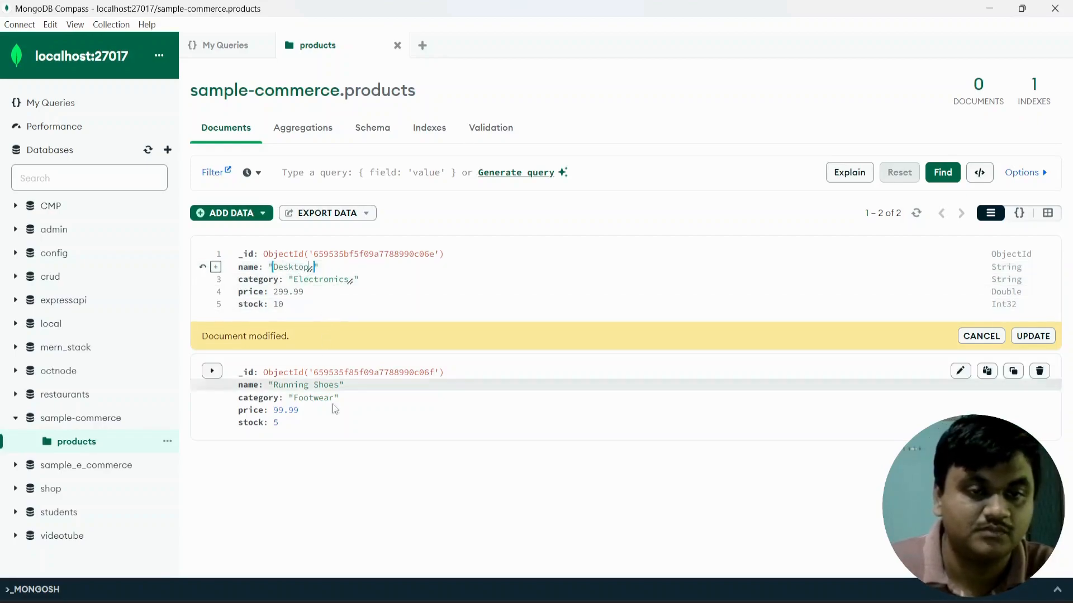
click(1035, 335)
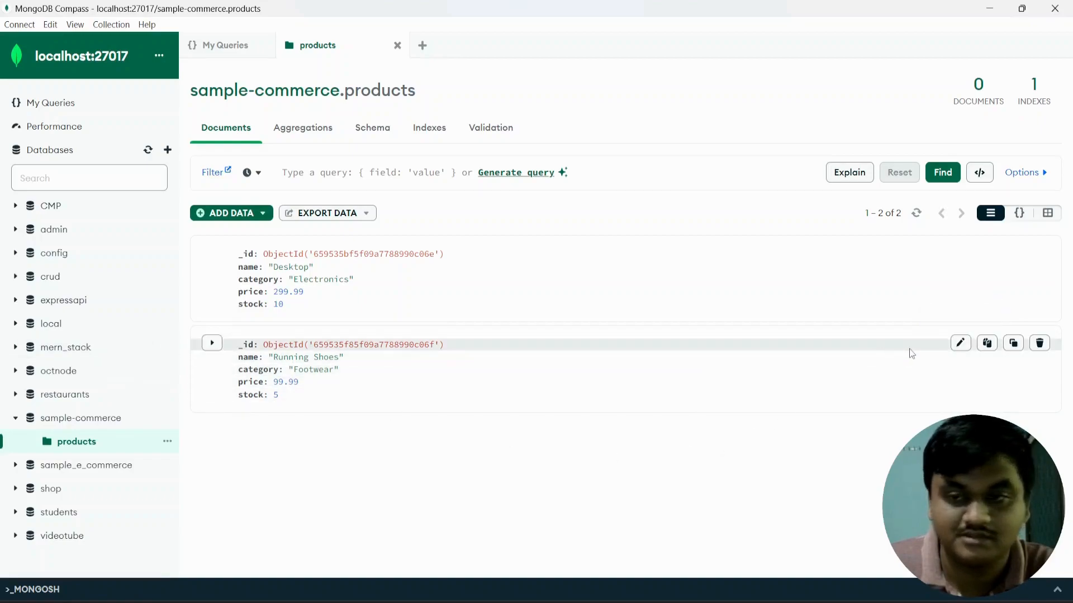
Change the Running Shoes stock from 5 to 8 and save the document.
click(960, 342)
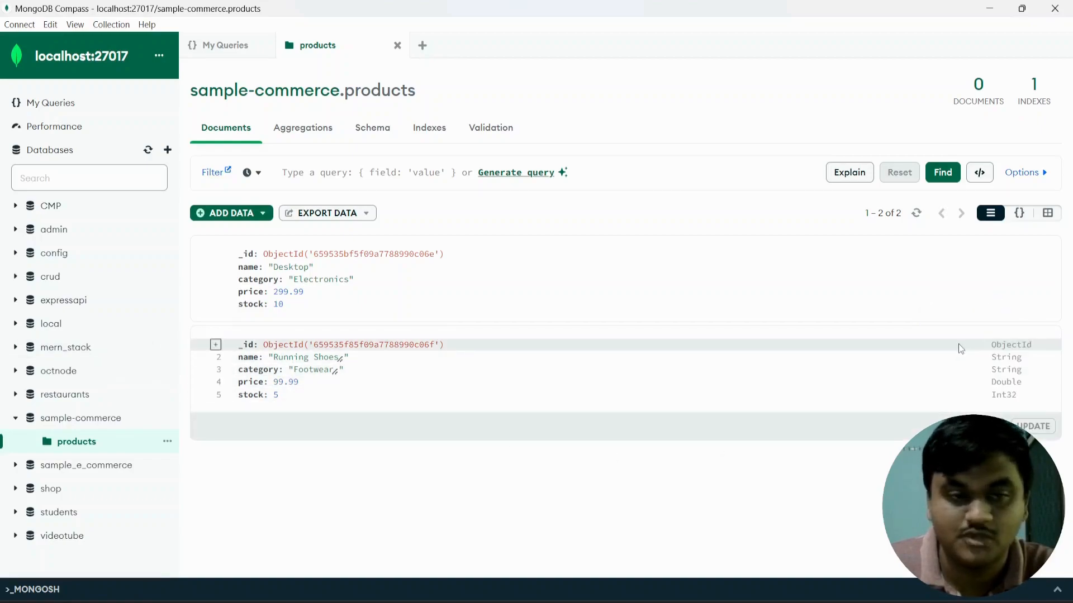
click(277, 394)
key(BackSpace)
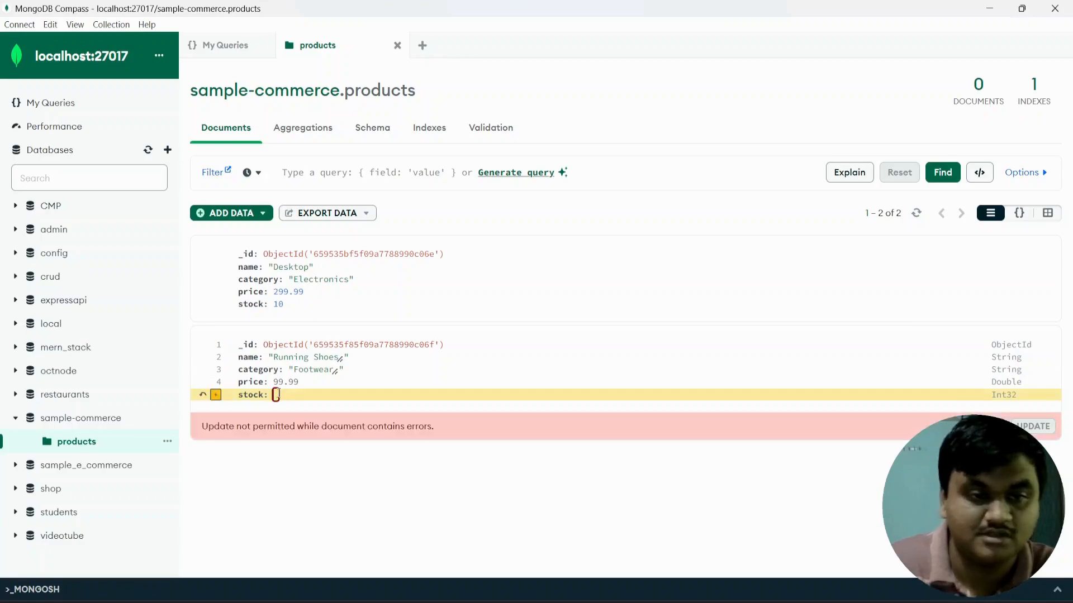
text(8)
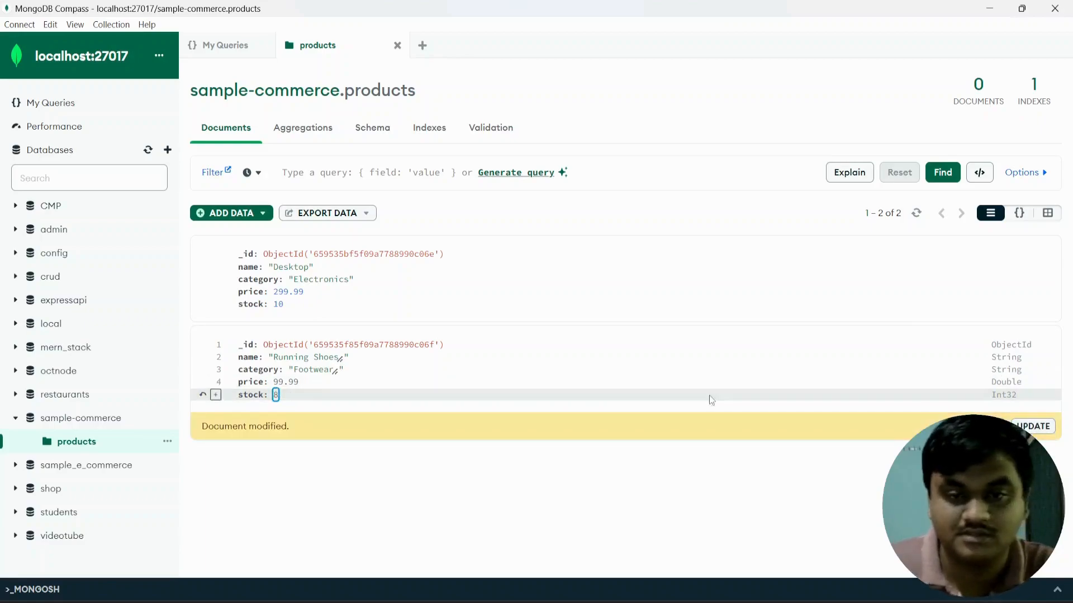
click(1033, 428)
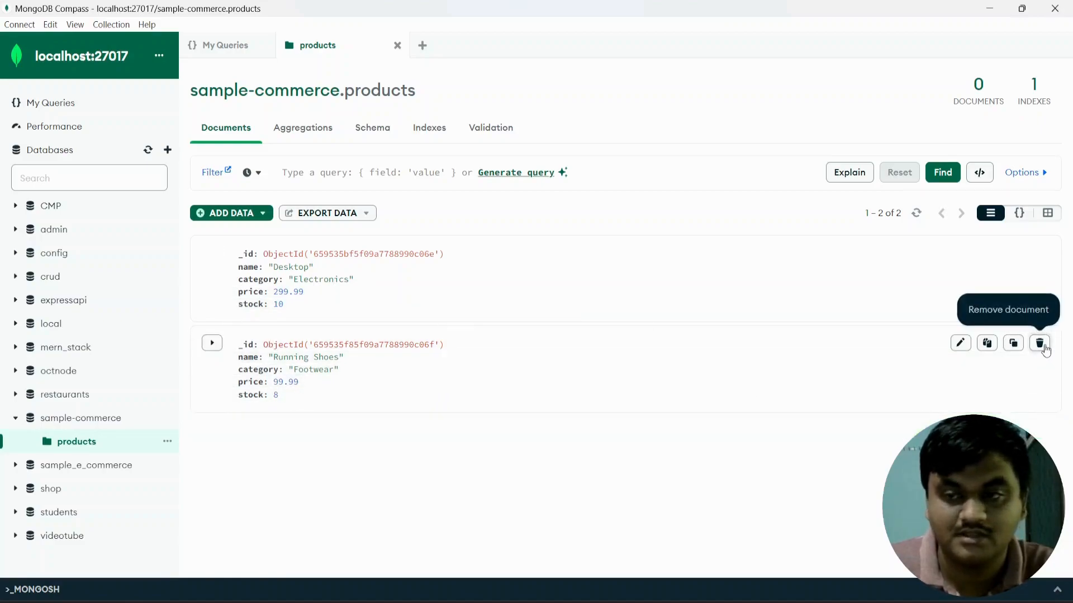
Delete the Running Shoes document from products after backing out of a first attempt.
click(1040, 344)
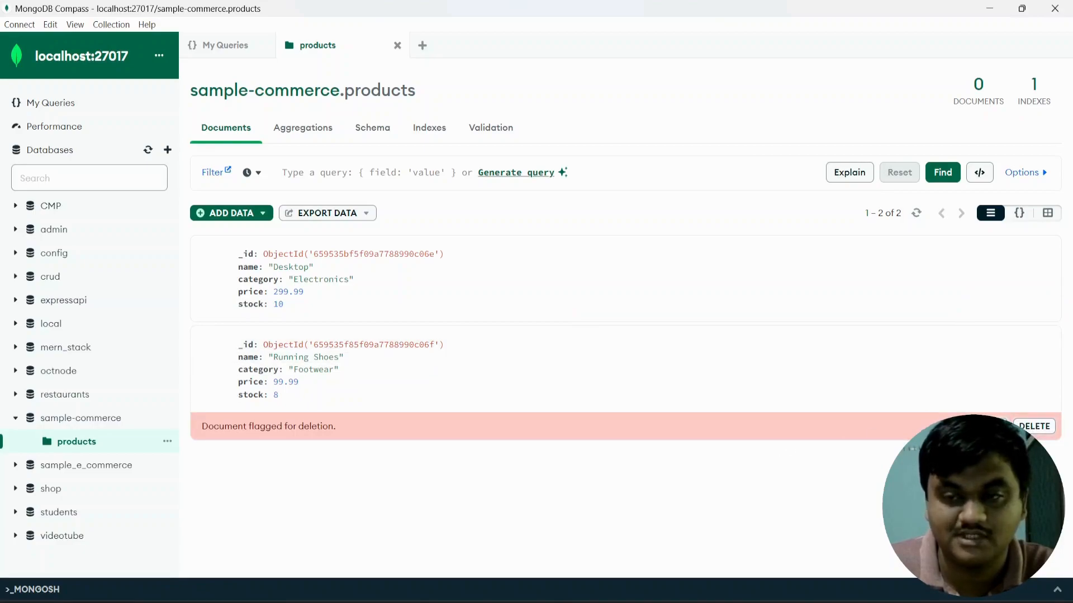
click(987, 427)
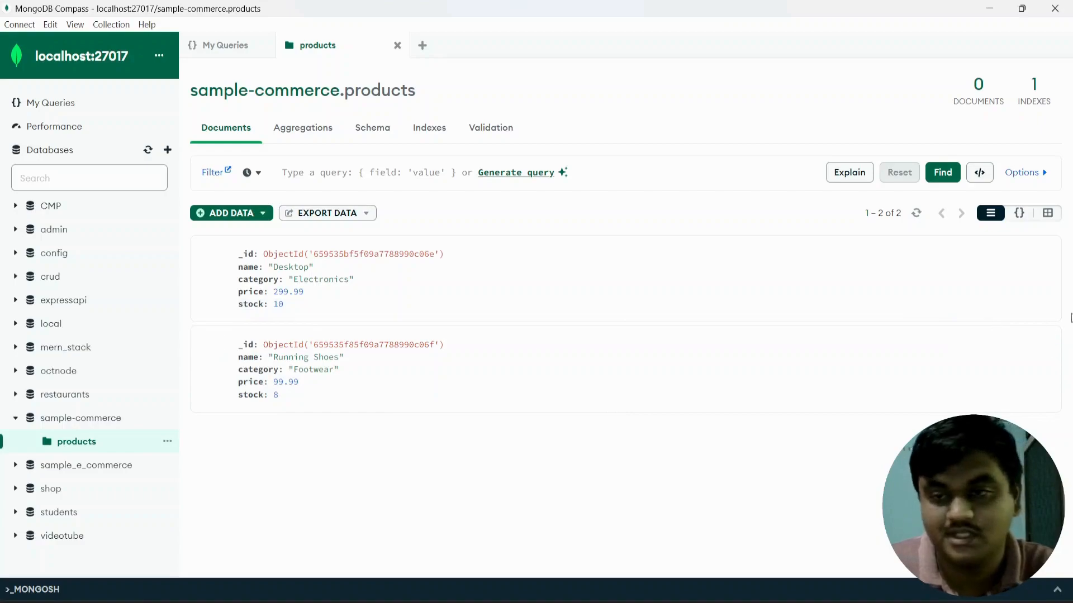
click(1040, 342)
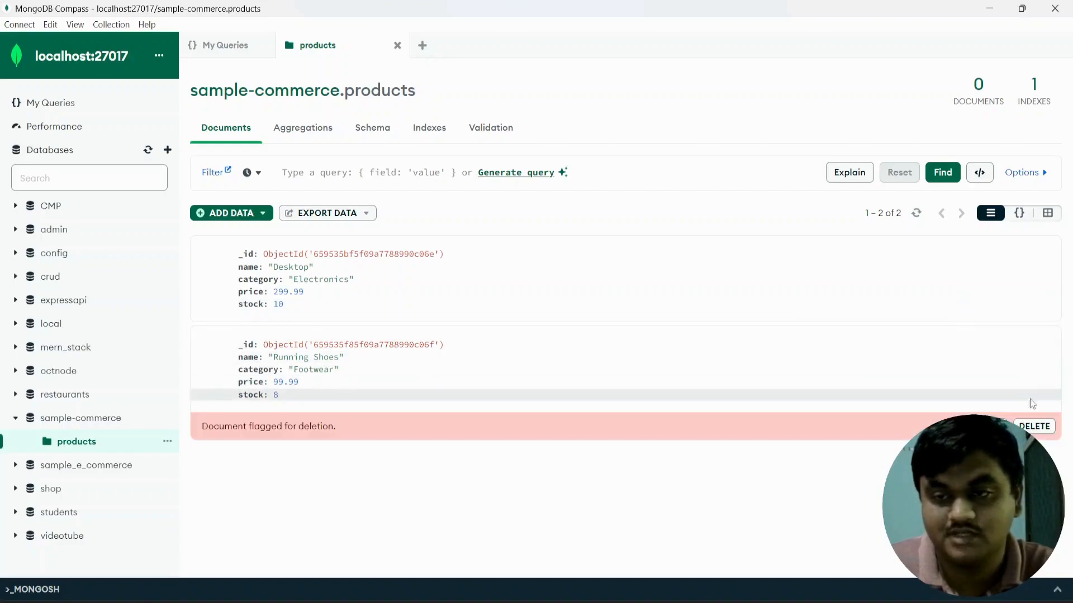
click(1033, 427)
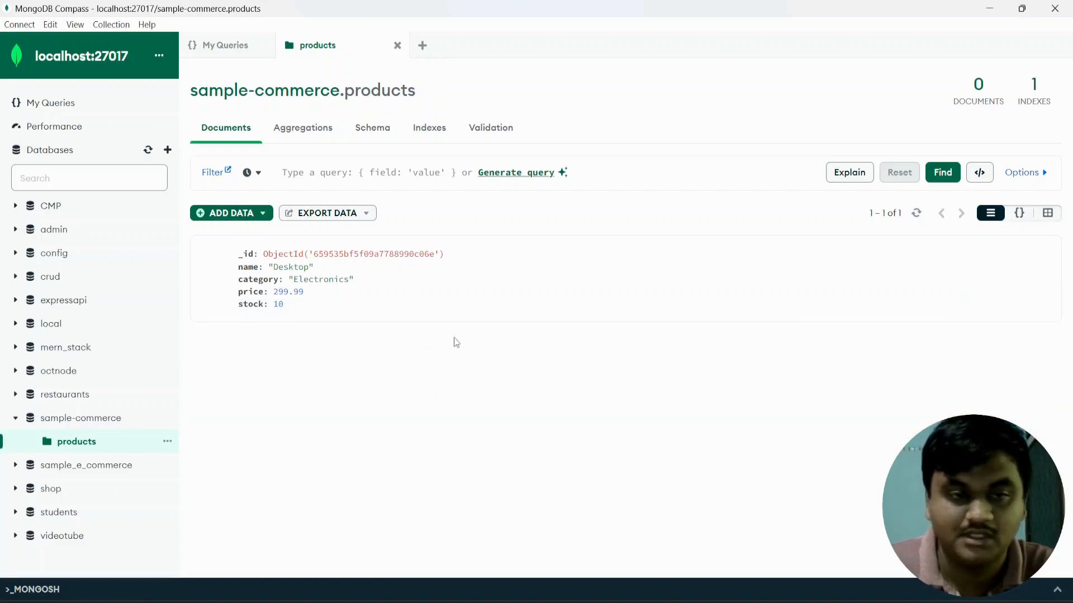
Insert a Running Short document with category Cloths, price 199.99 and stock 3.
click(250, 213)
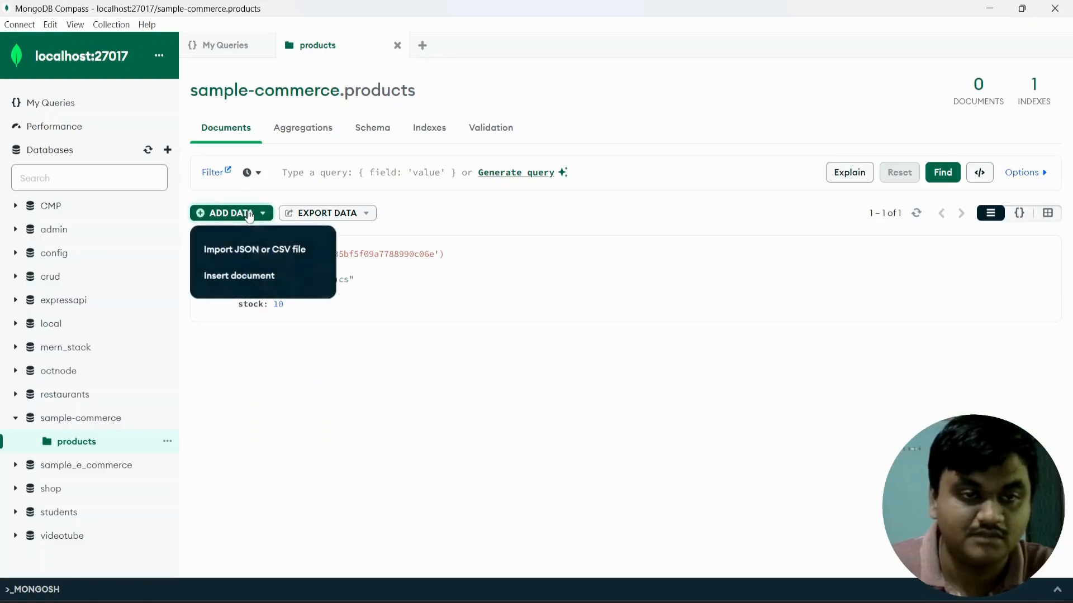
click(259, 274)
click(416, 306)
key(Return)
text(")
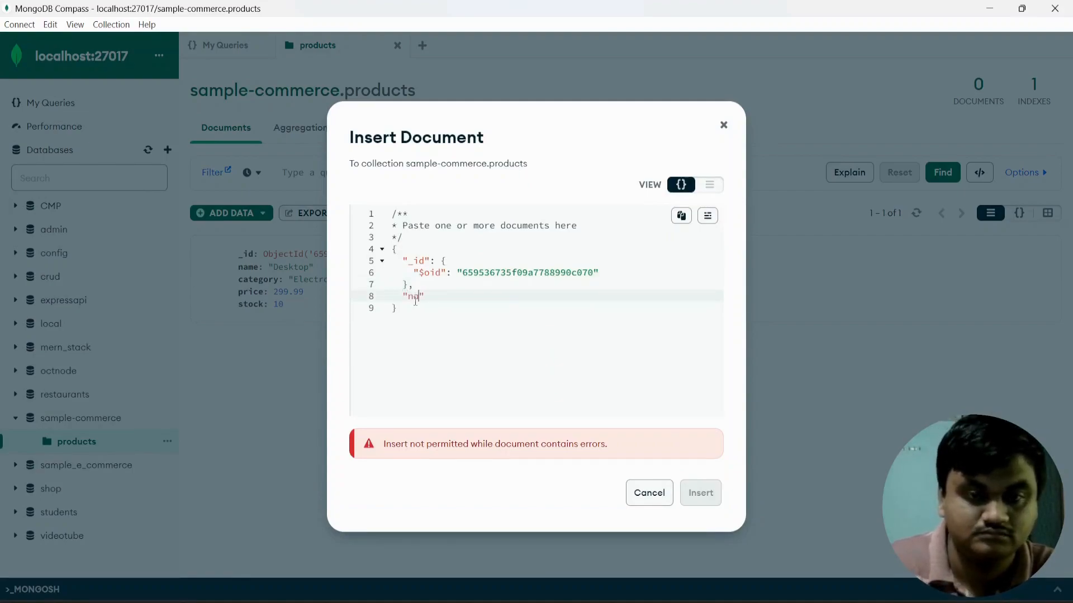
text(name": ")
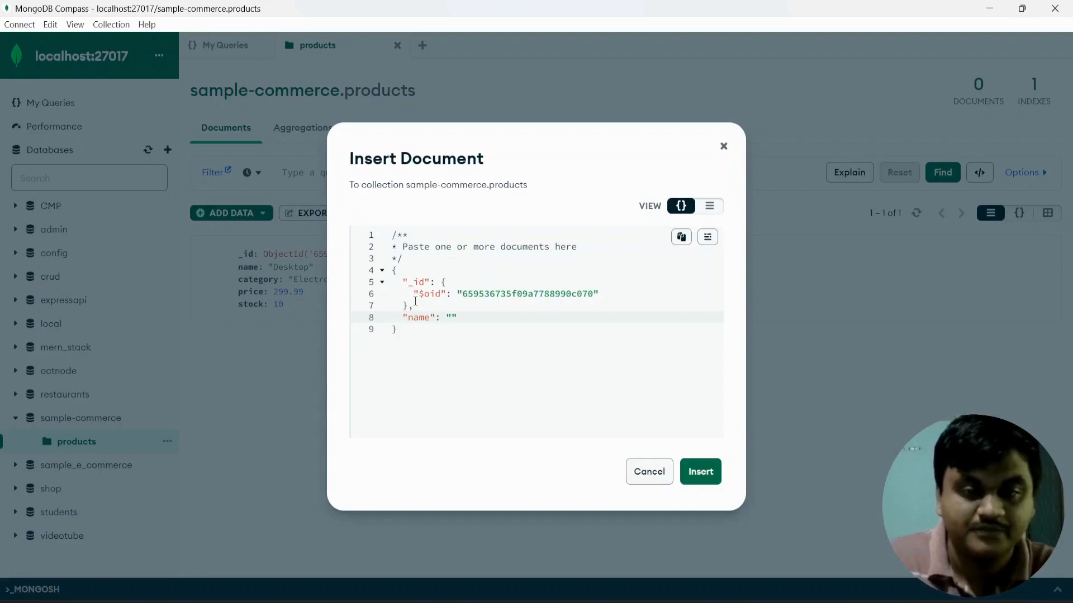
text(Running )
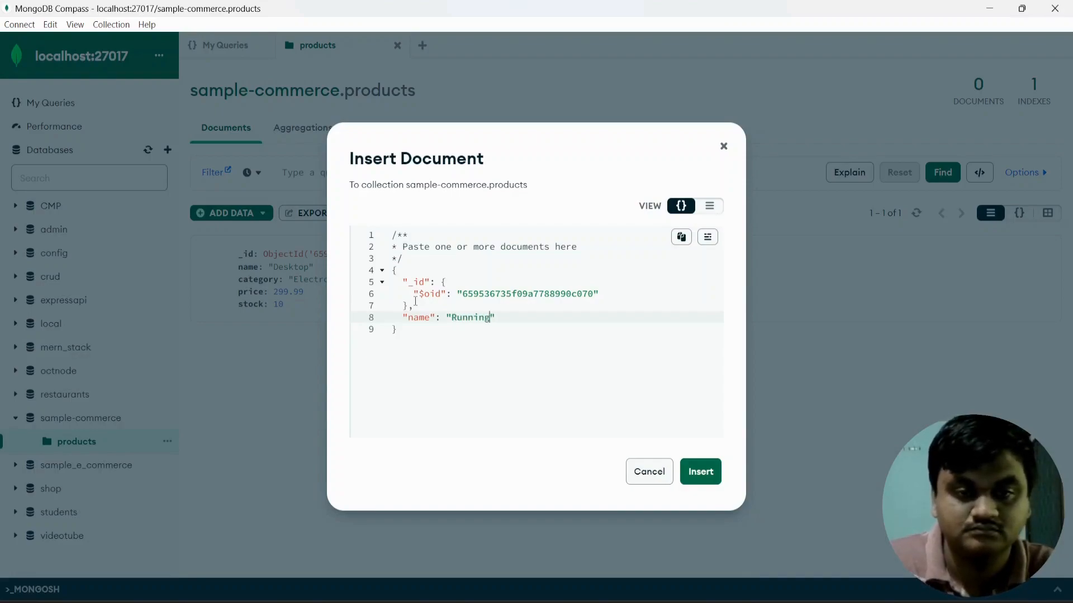
text(Short",)
key(Return)
text("category)
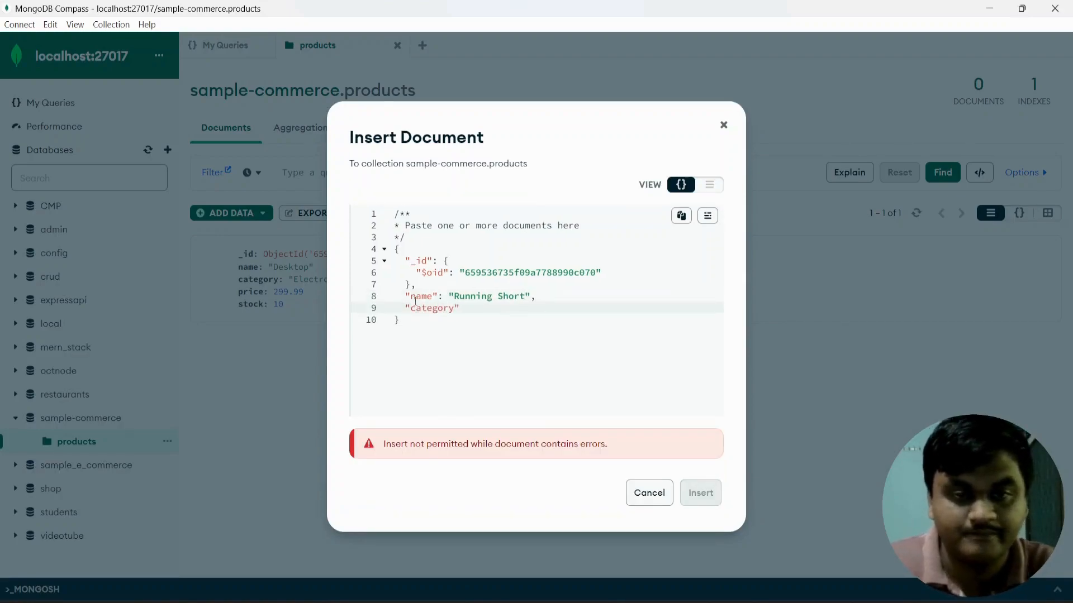
text(": "Cloths")
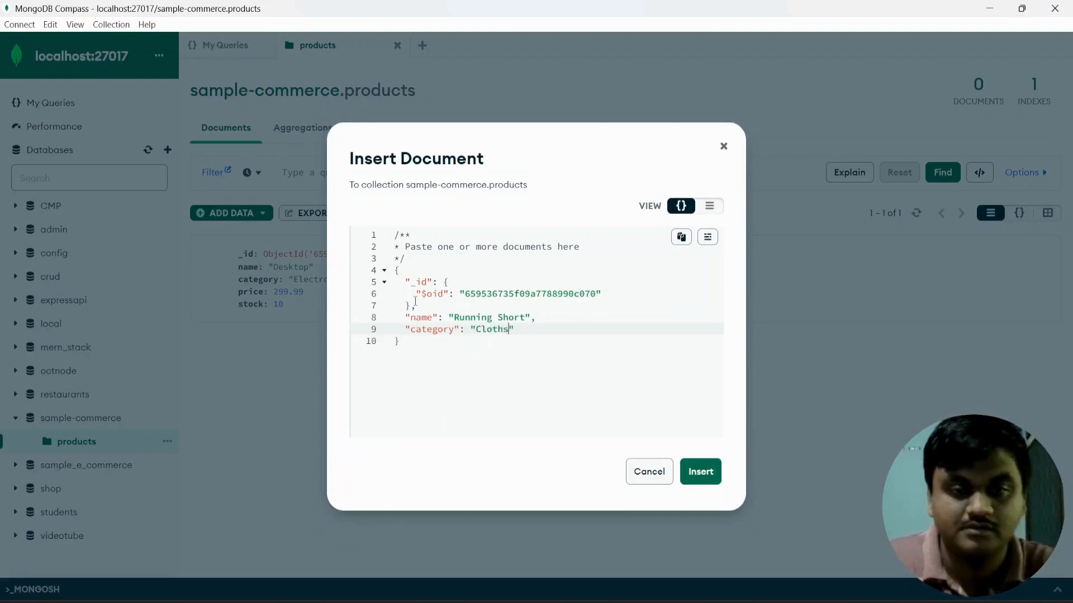
text(,)
key(Return)
text("price")
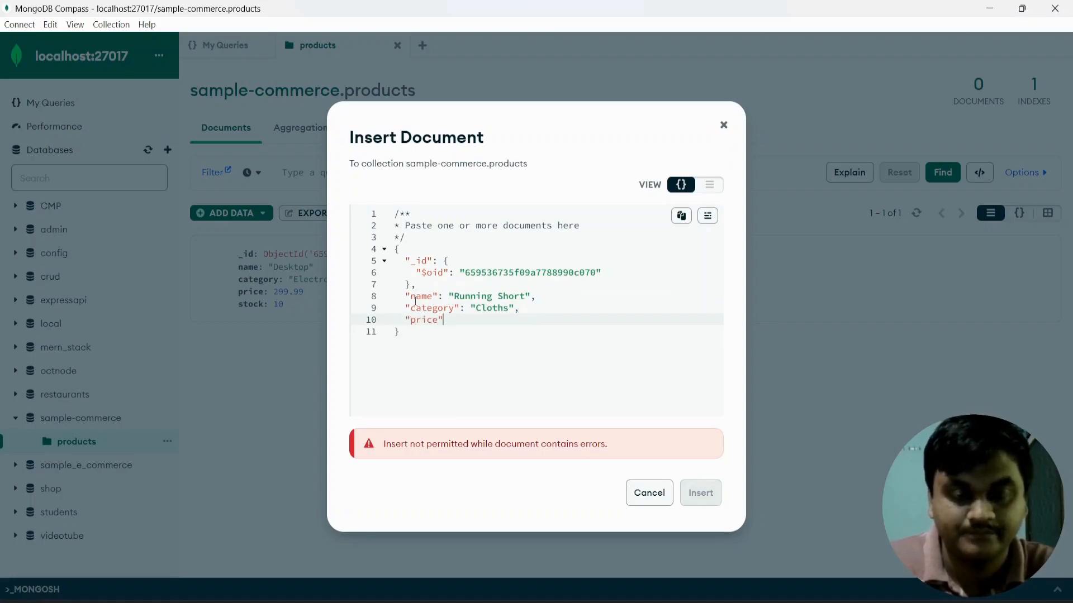
text(: 199)
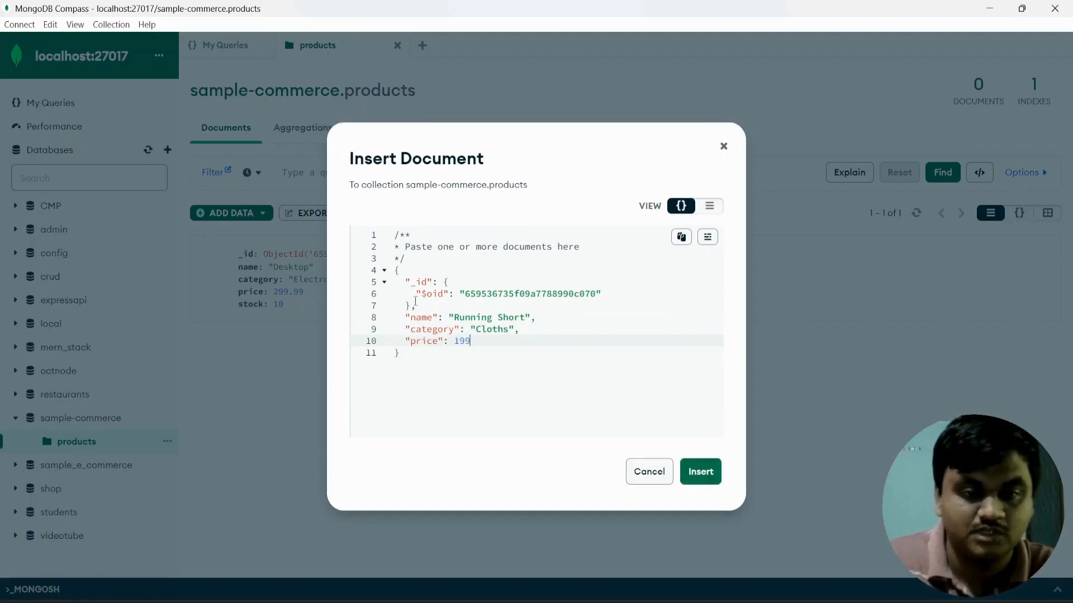
text(.99,)
key(Return)
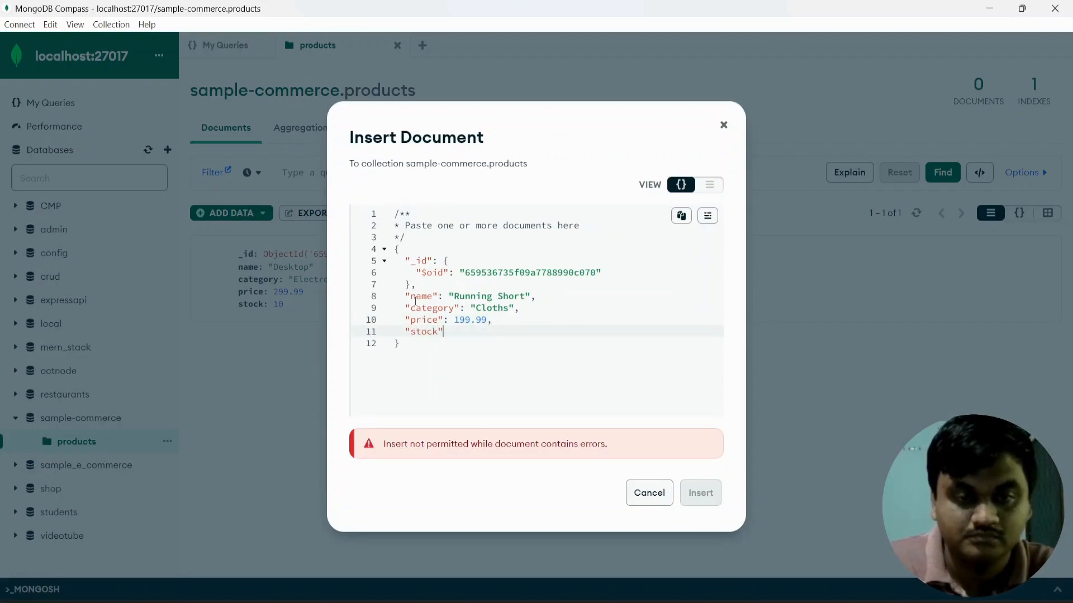
text("stock": 3)
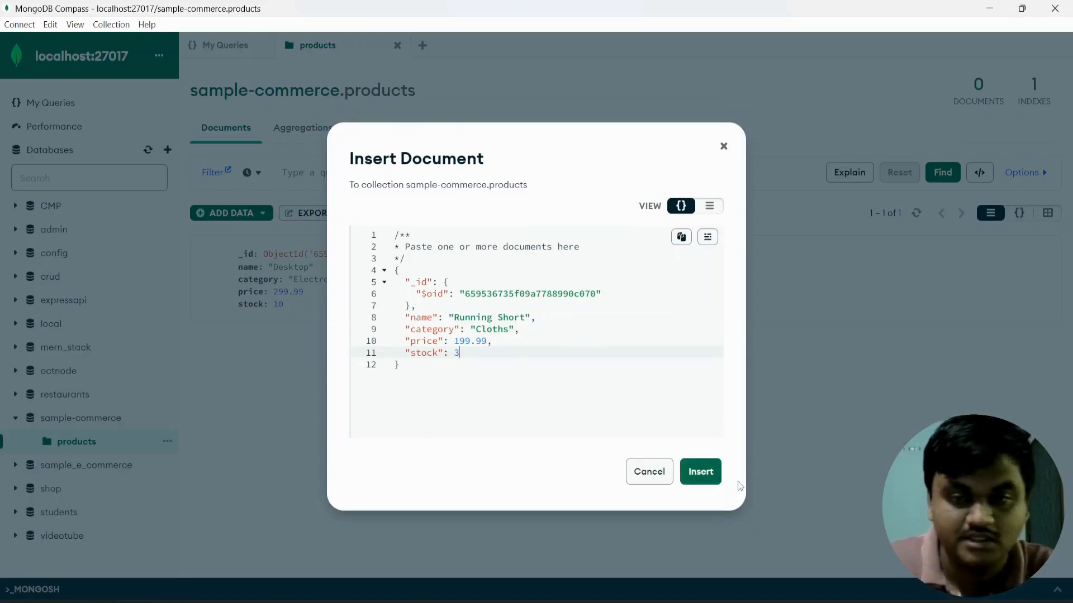
click(700, 472)
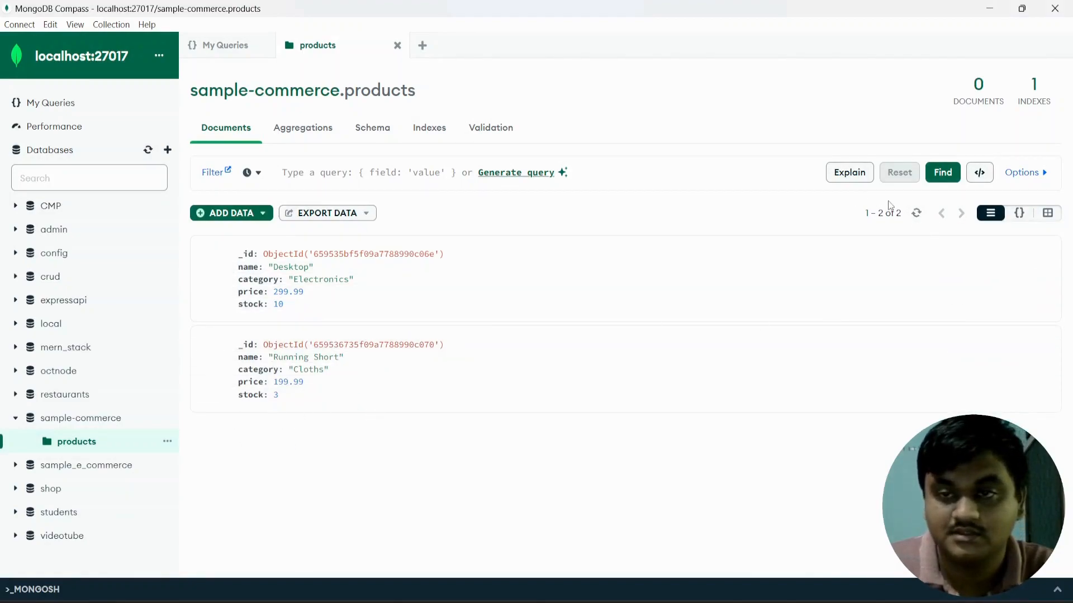
click(337, 171)
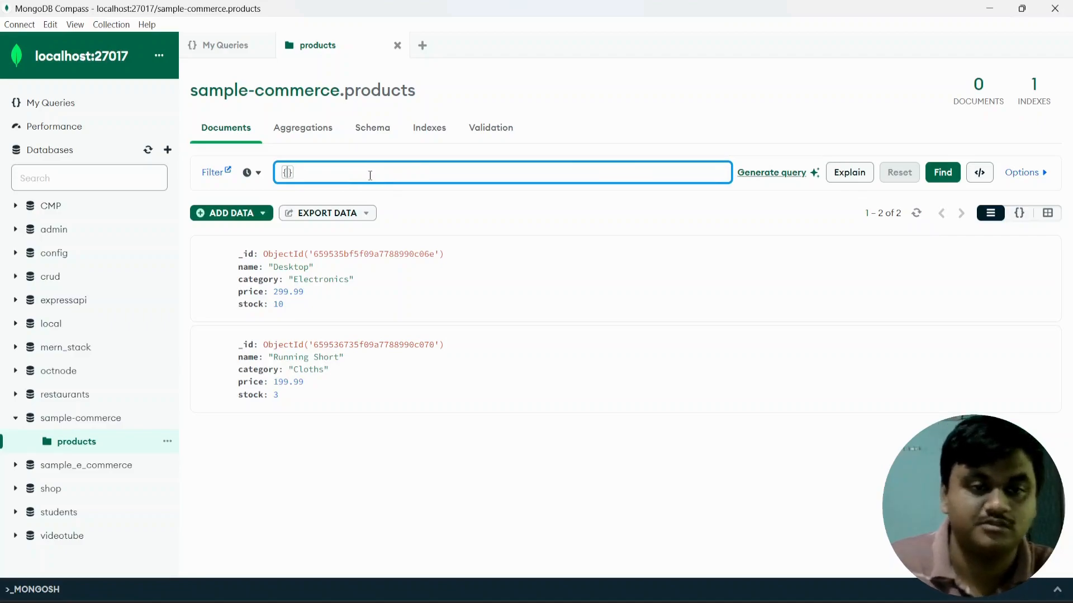
text(c)
key(BackSpace)
text("category)
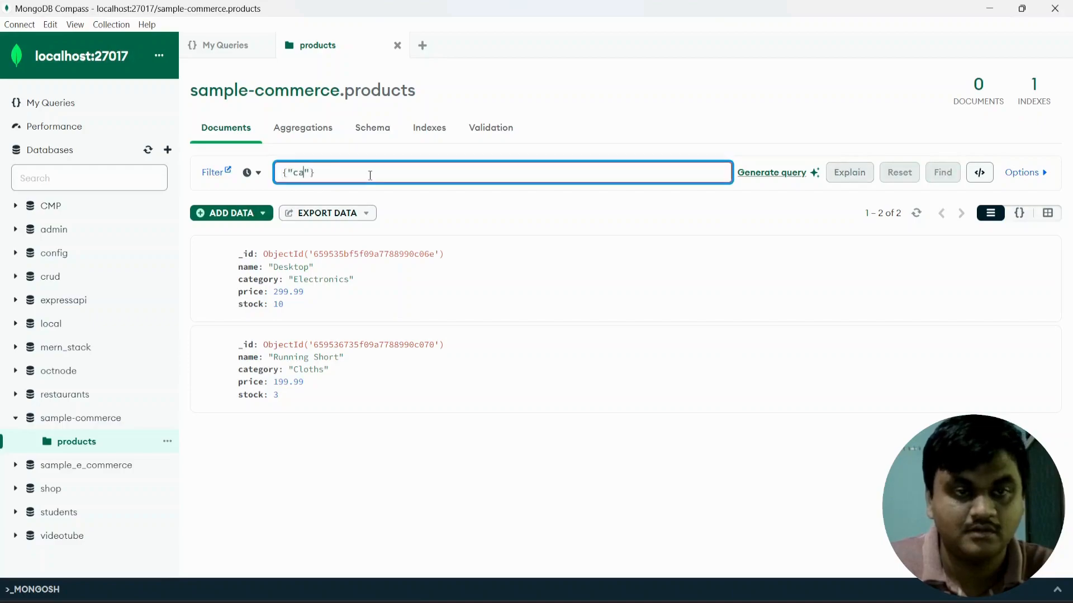
text(":")
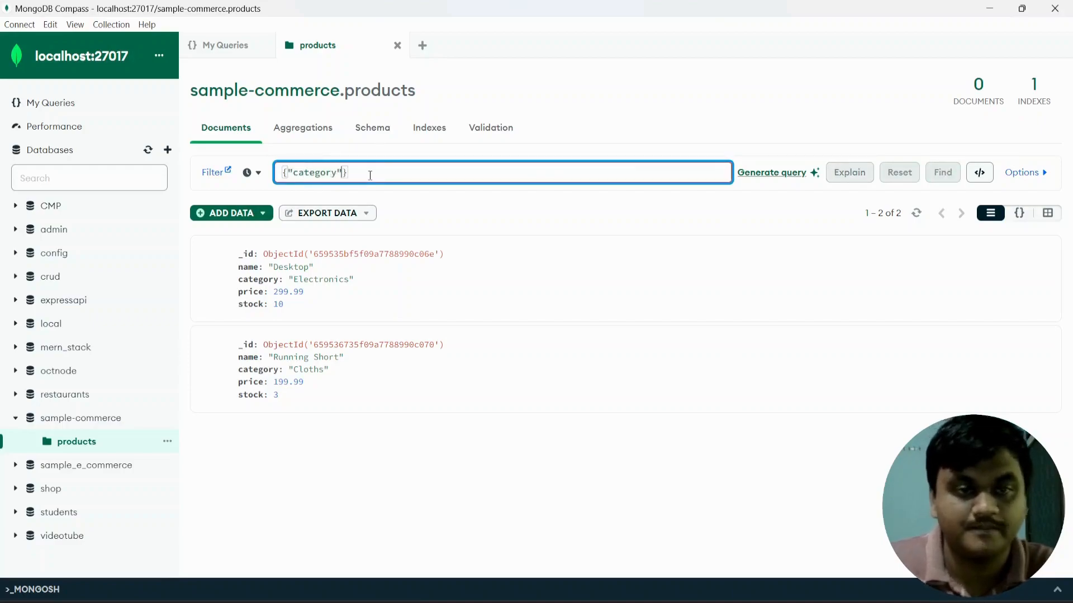
text(Electronics)
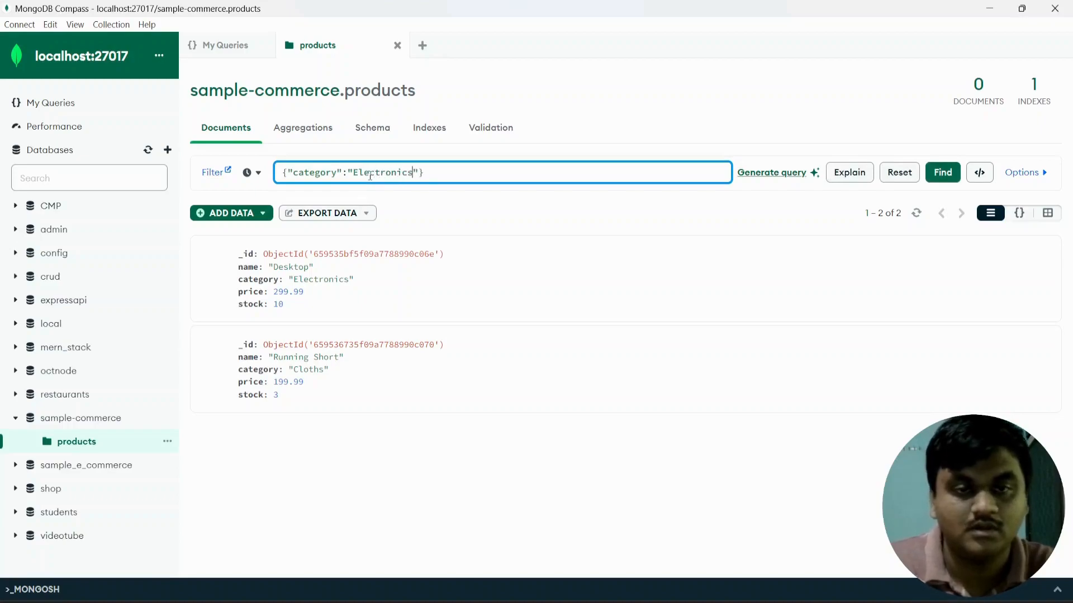
click(943, 173)
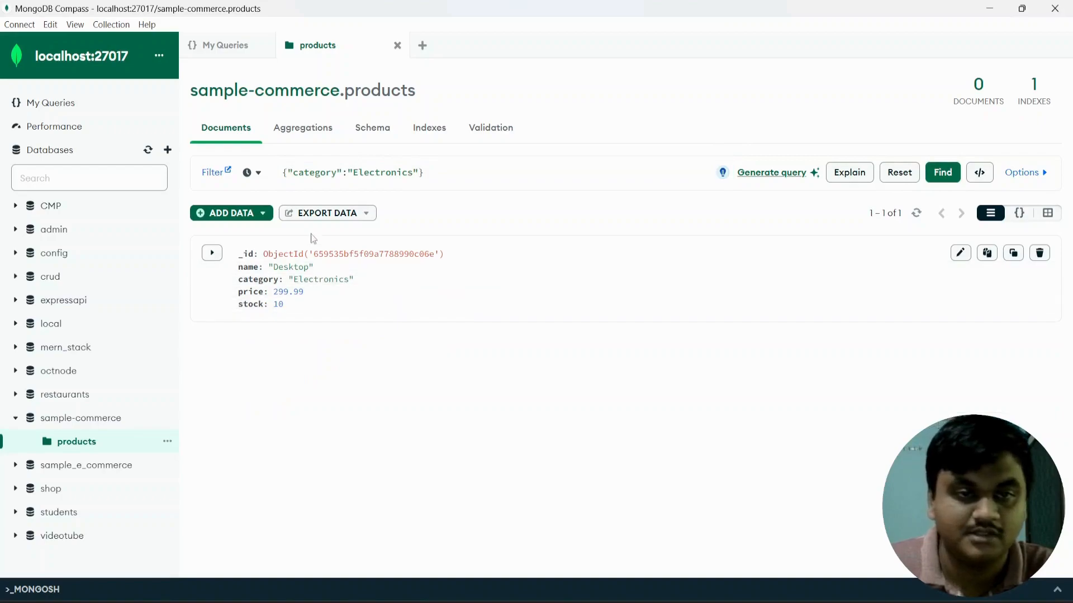
drag(352, 279, 247, 285)
click(397, 395)
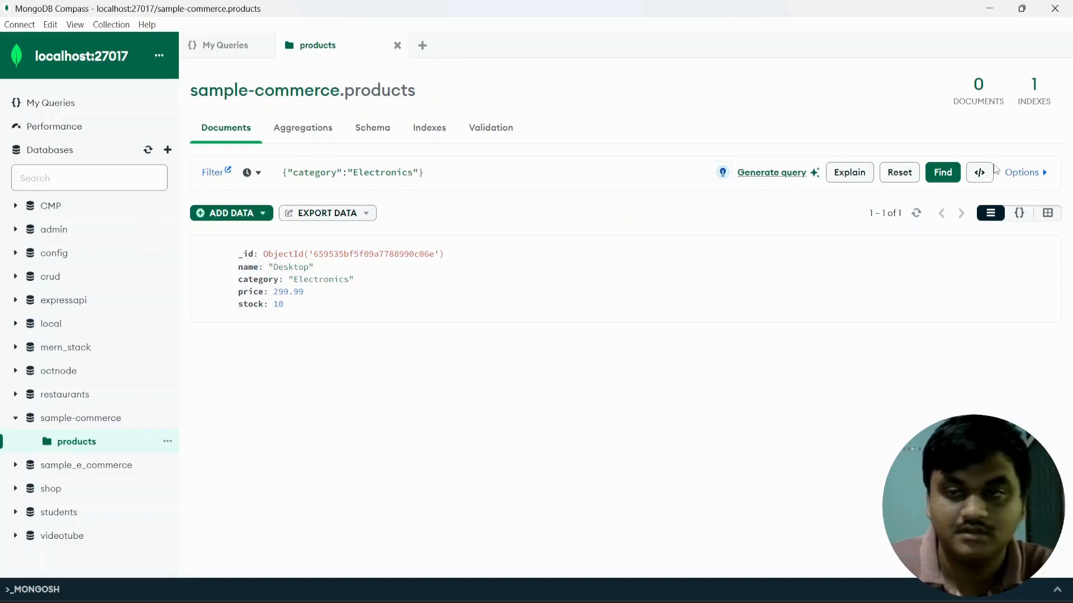
drag(423, 173, 259, 183)
key(BackSpace)
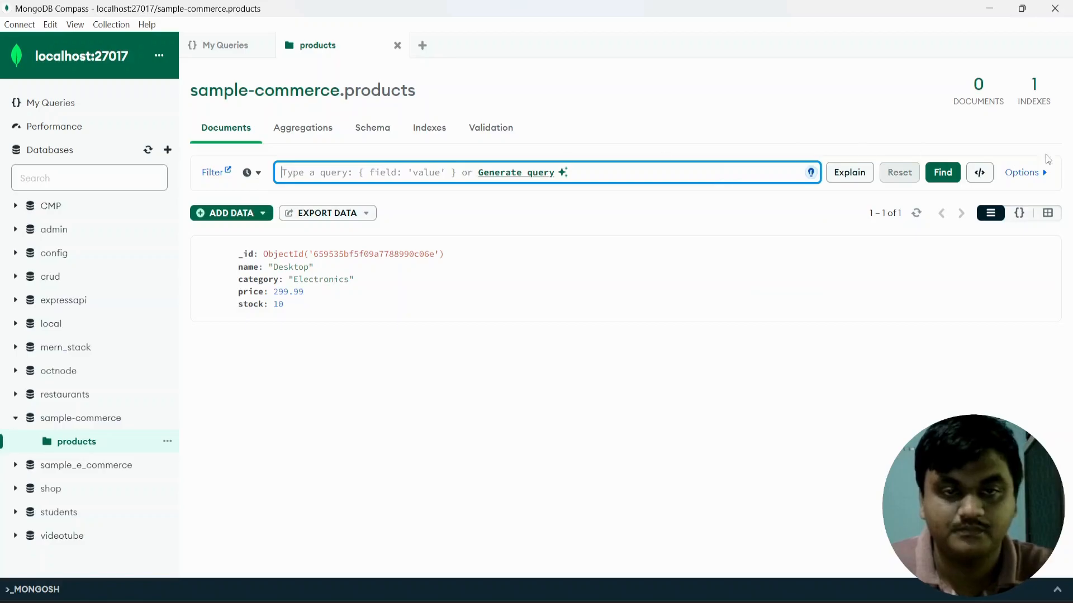
click(945, 173)
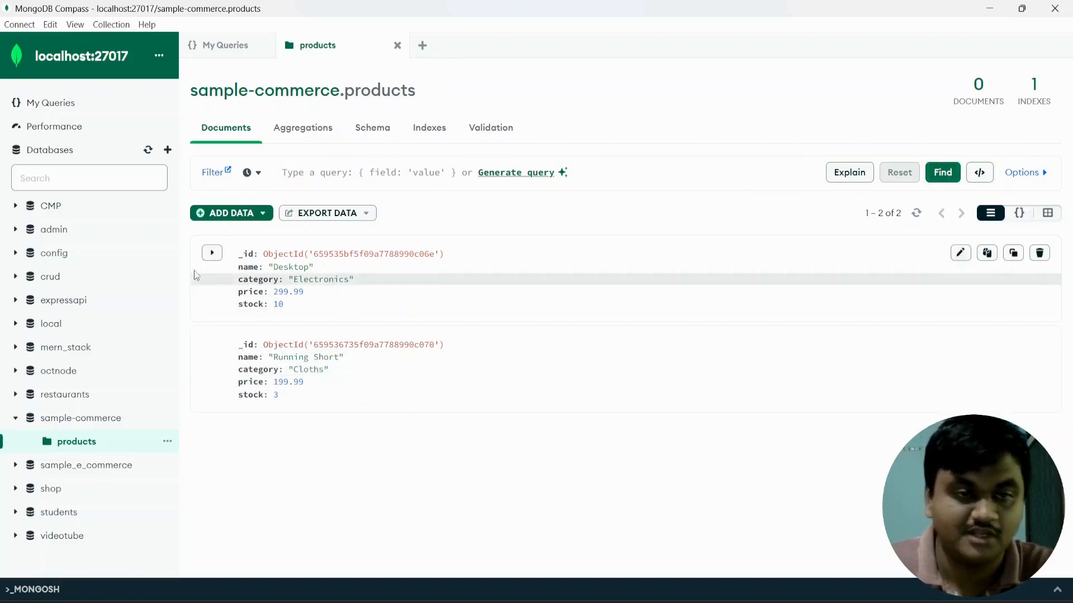
Start a new products document with the name HeadPhones.
click(239, 216)
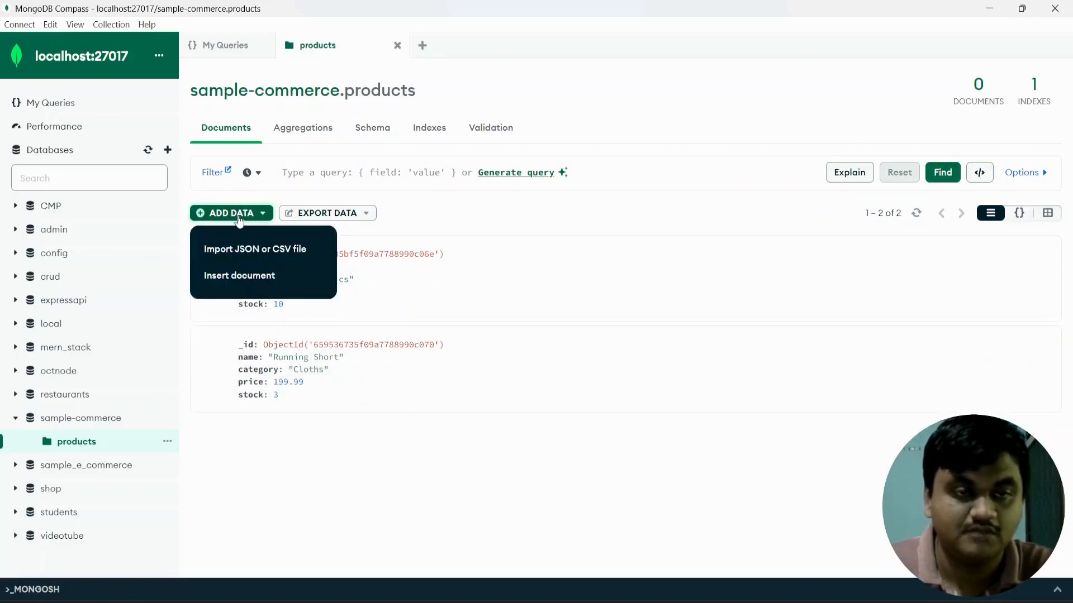
click(248, 277)
click(463, 307)
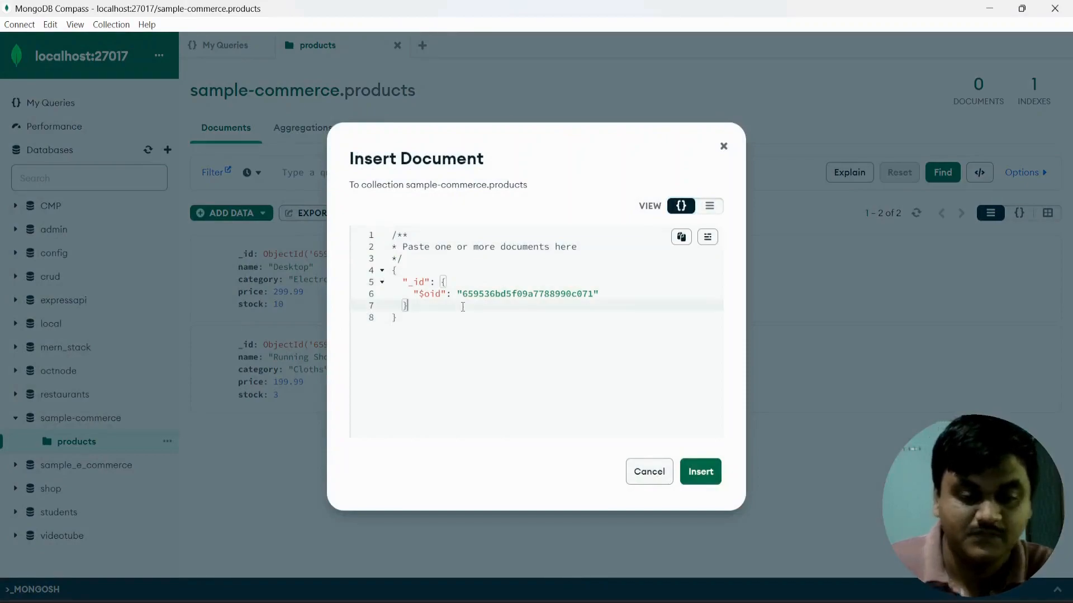
text(,)
key(Return)
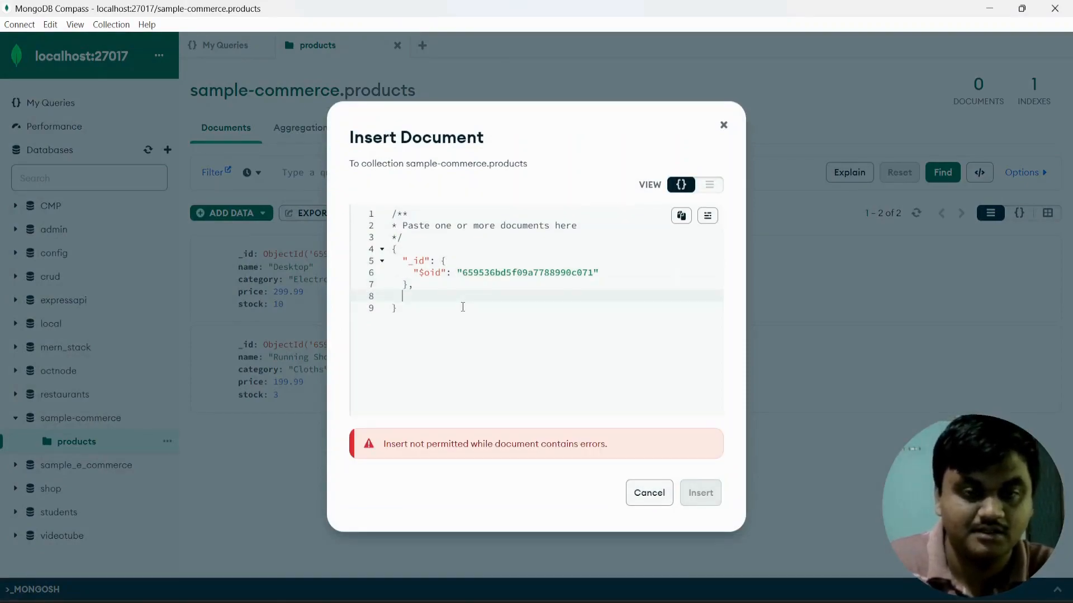
text("name")
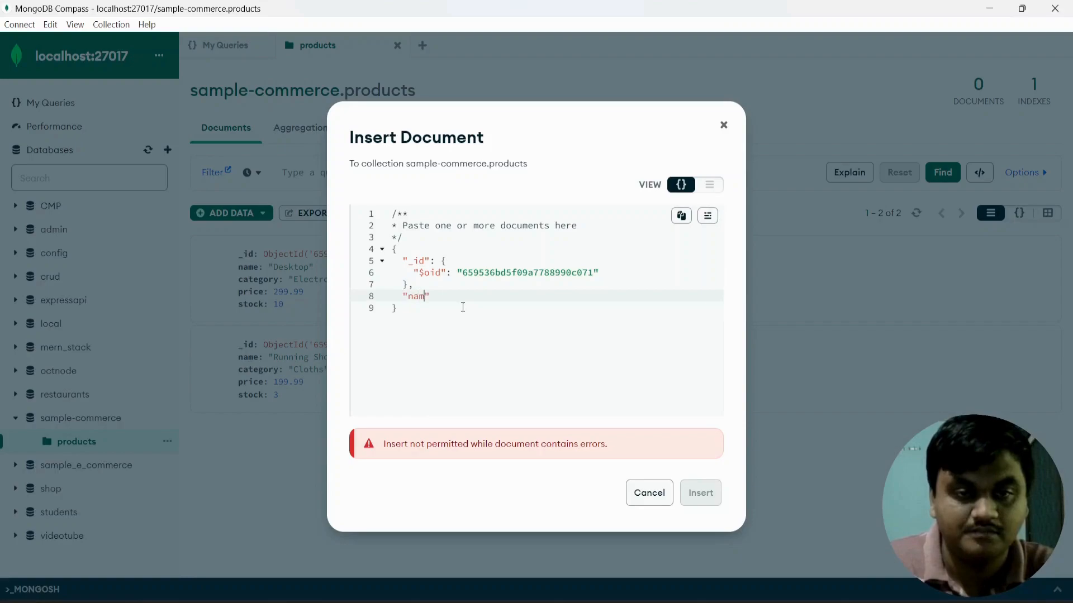
text(: ")
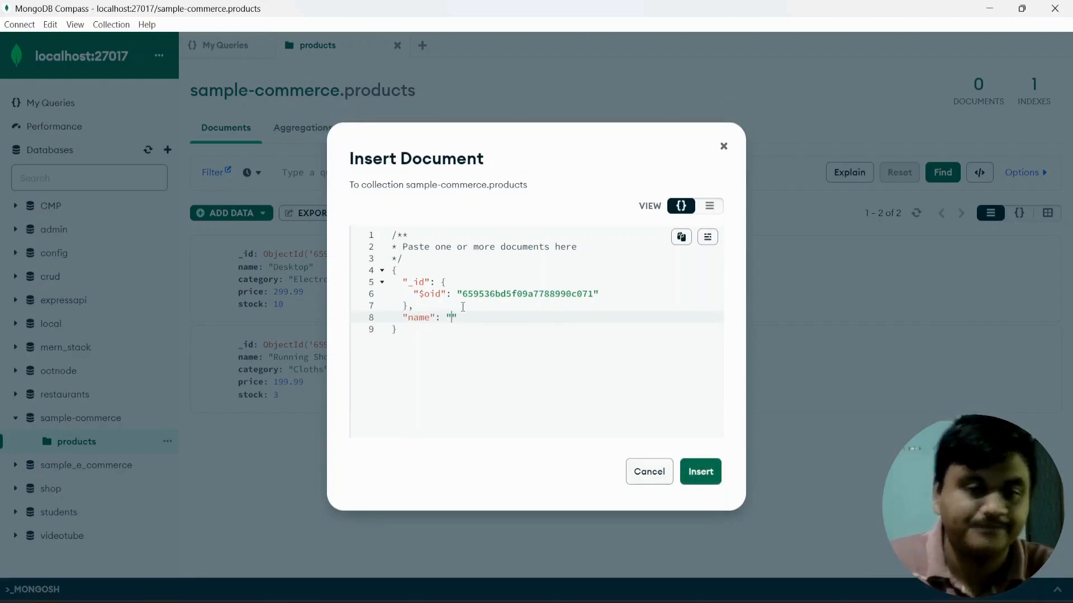
text(Head)
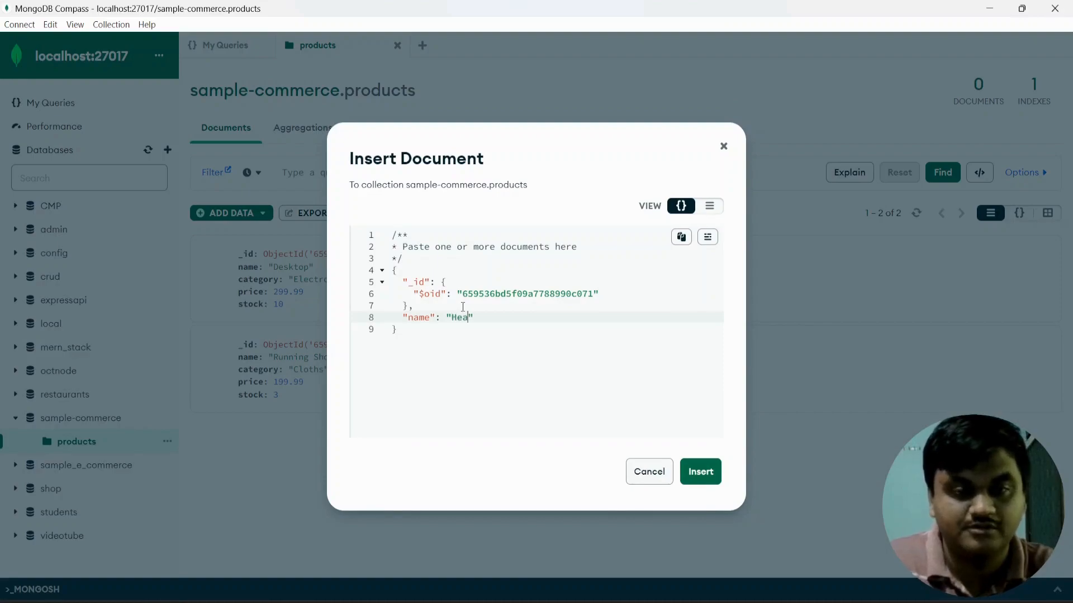
text(Phones")
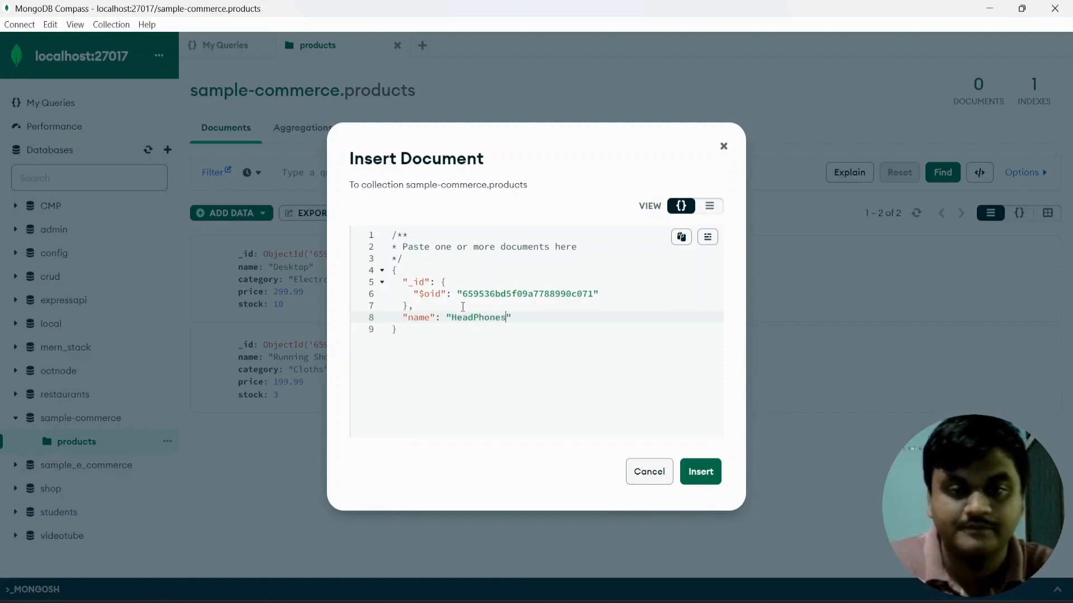
text(,)
key(Return)
Give it category Electronics, price 59.99 and stock 6, then insert it.
text(")
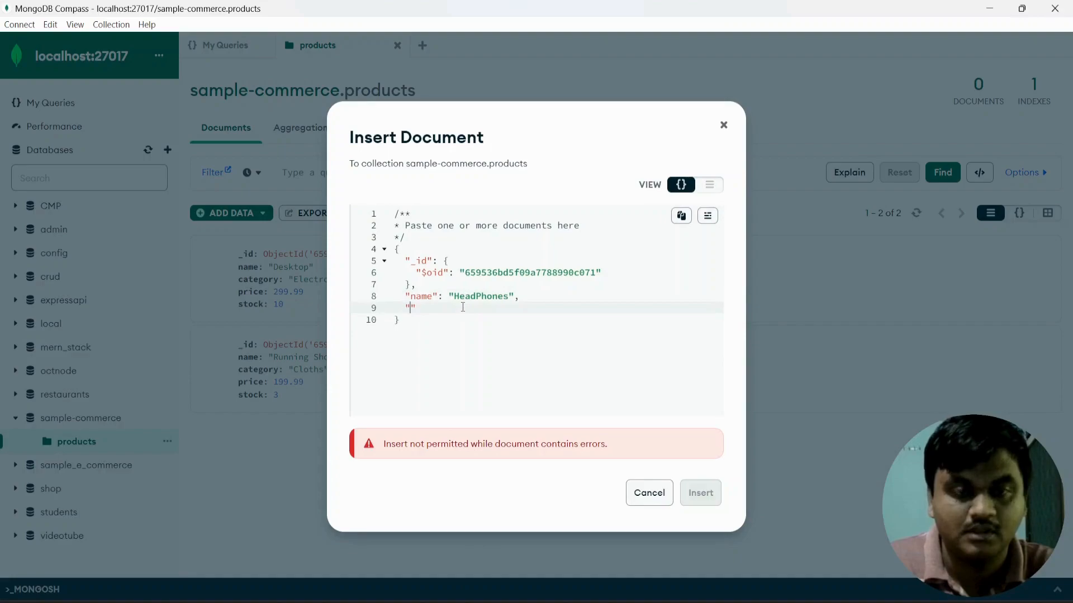
text(category)
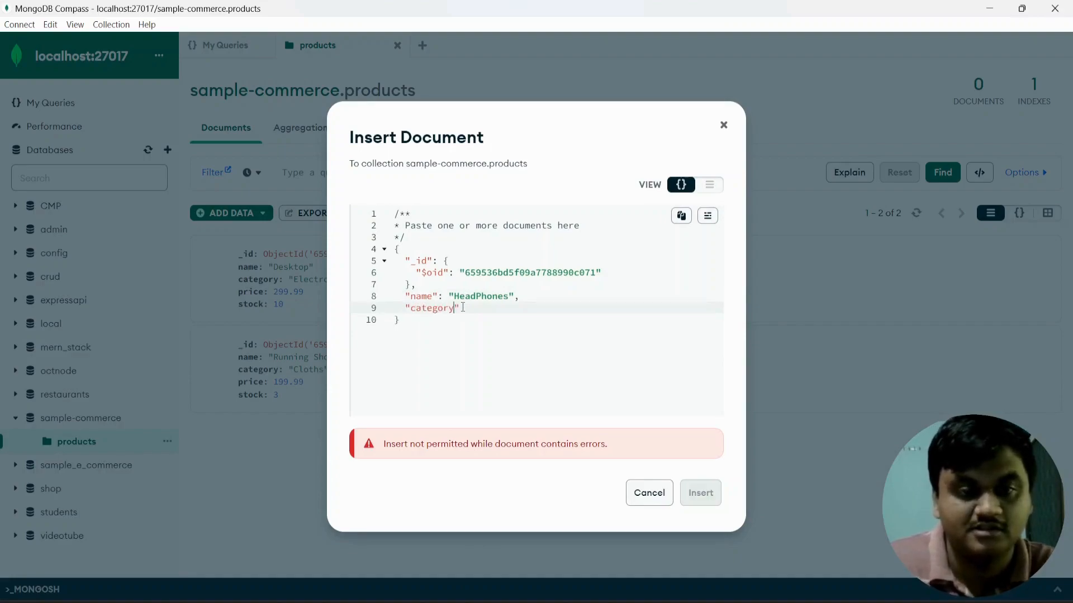
text(":"Electronics")
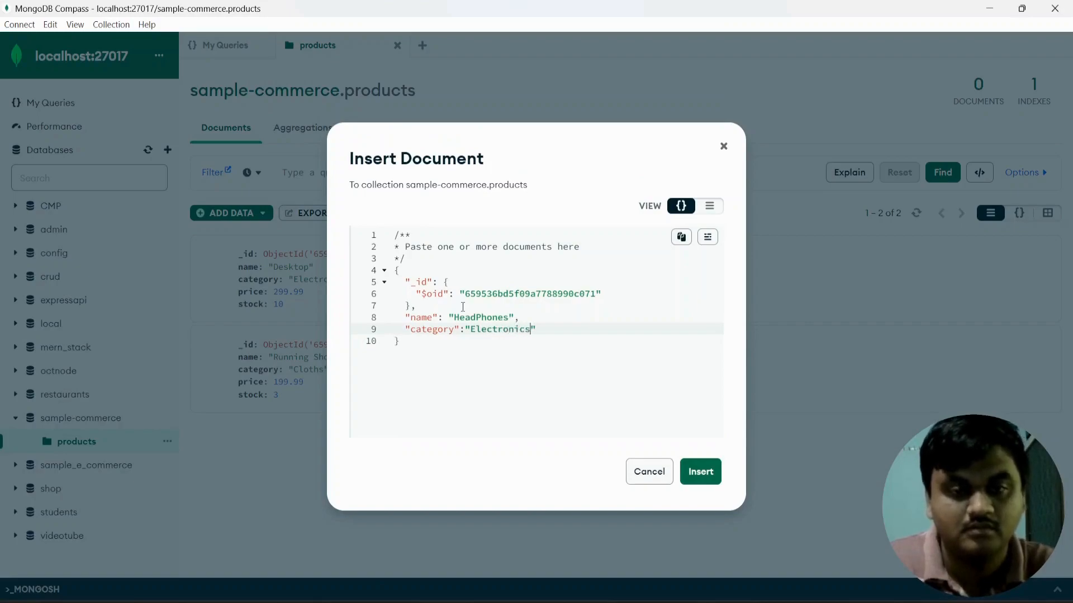
text(,)
key(Return)
text("price")
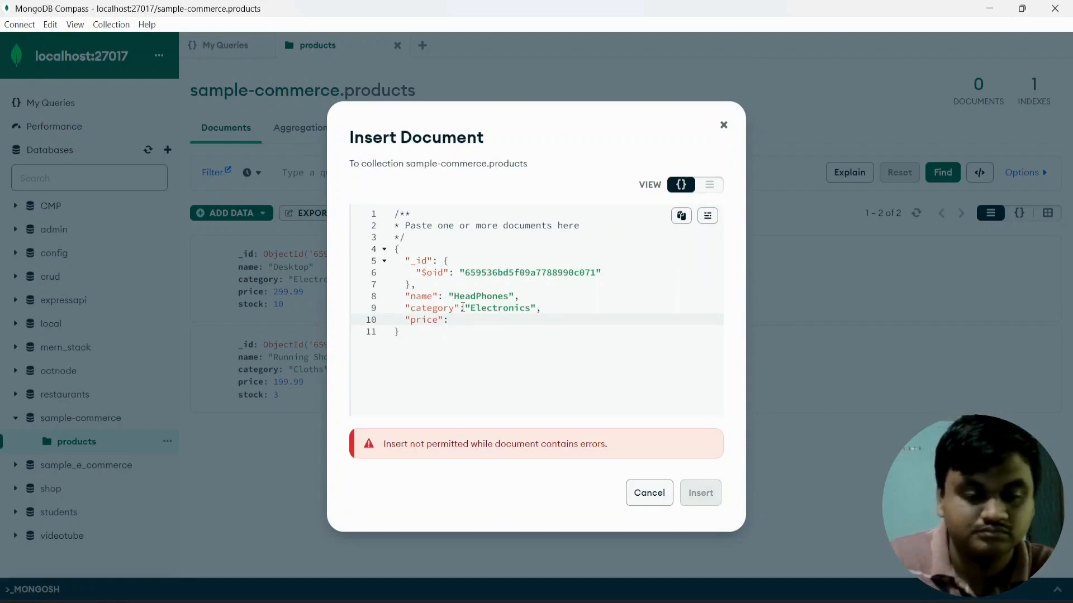
text(: 59.99)
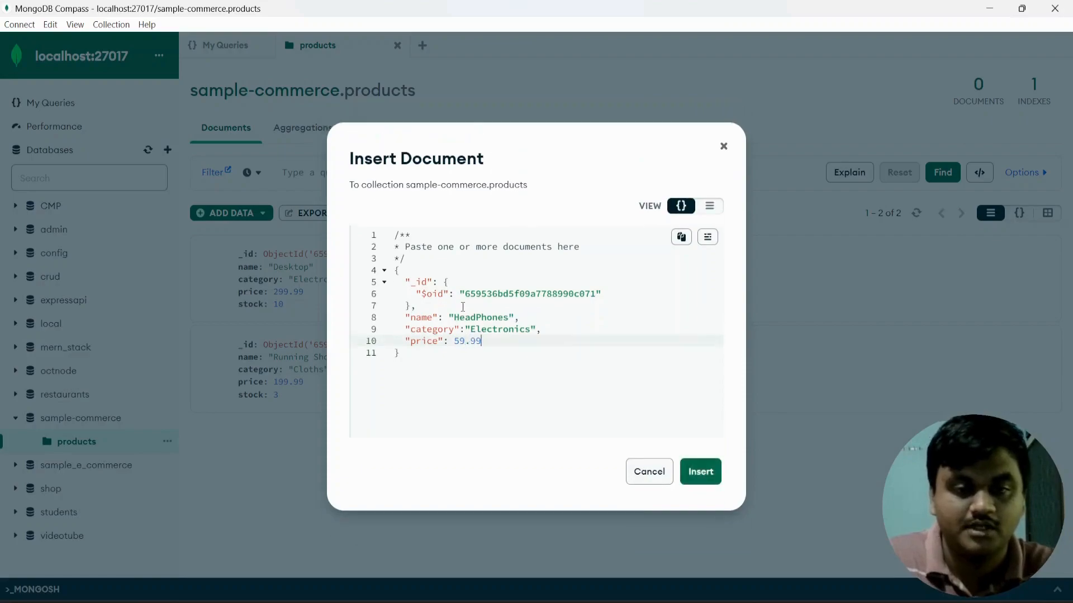
text(,)
key(Return)
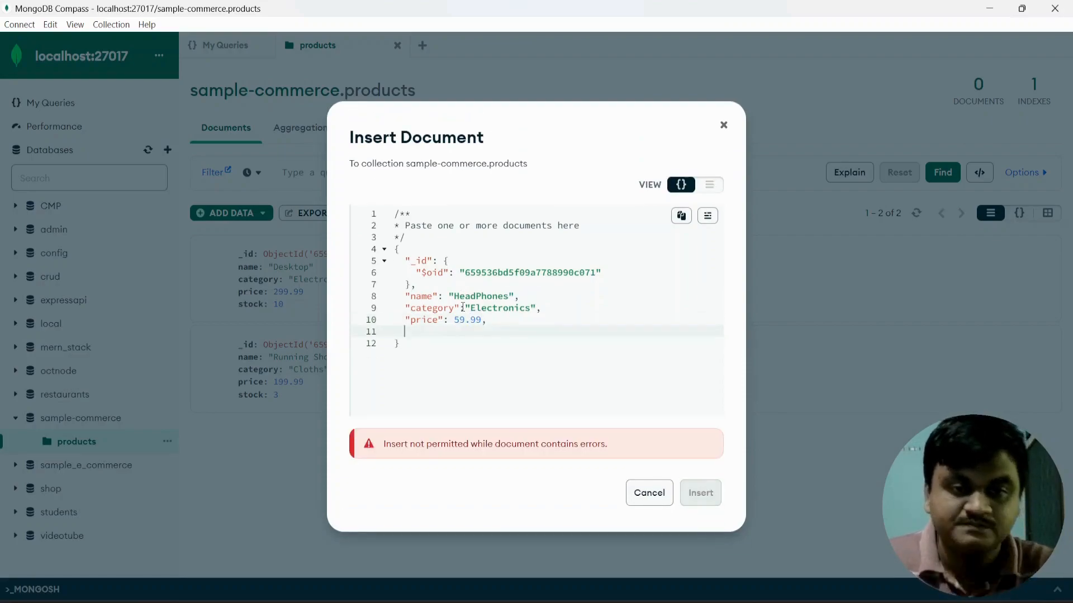
text("stock")
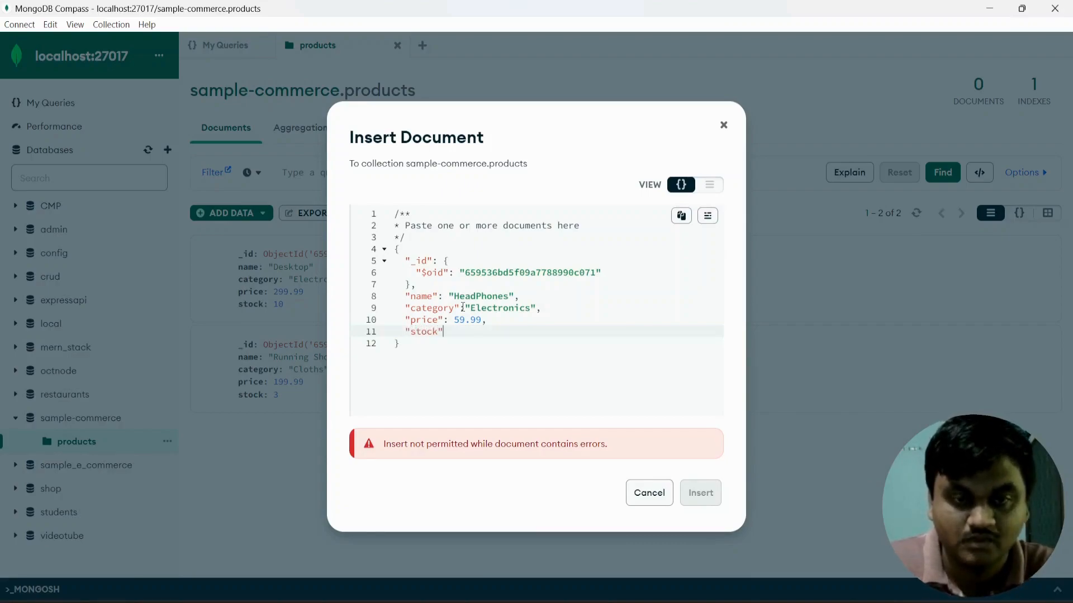
text(: 6)
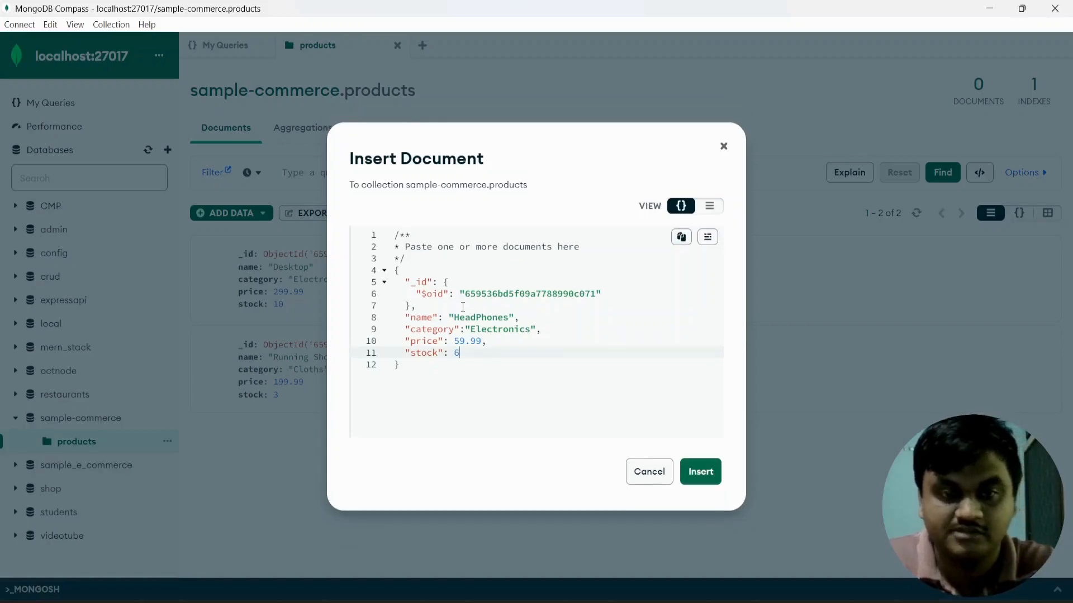
click(699, 471)
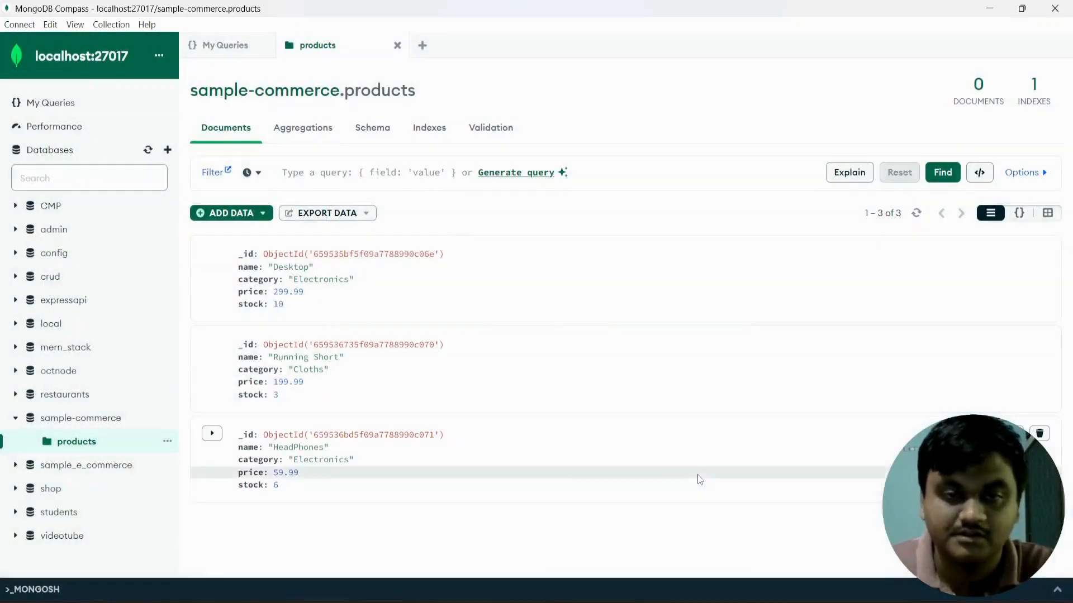
Filter products by {"category": "Electronics"} and highlight the Desktop and HeadPhones results.
click(380, 172)
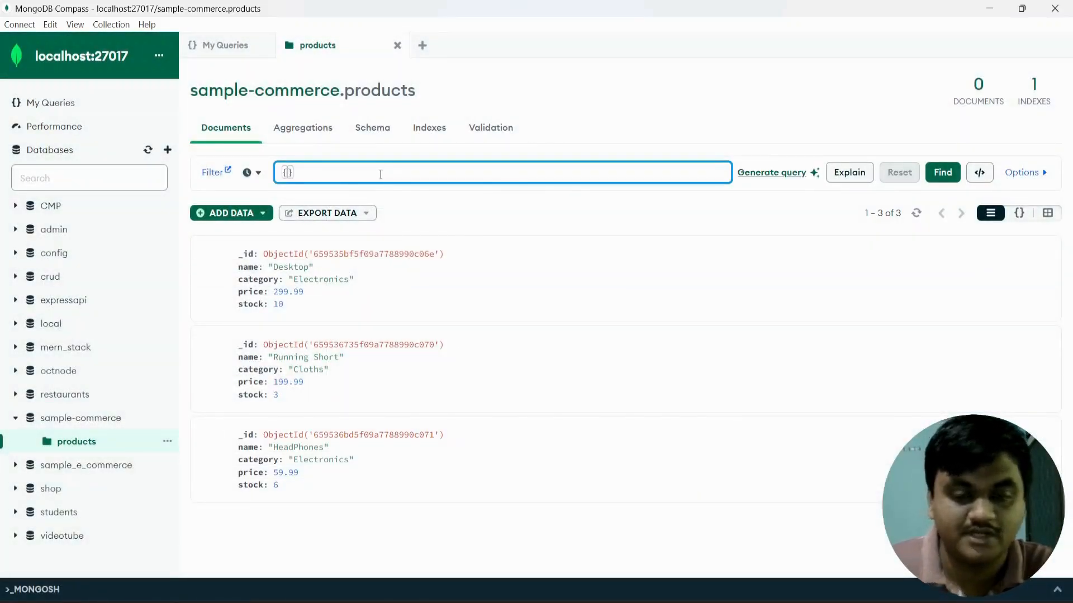
text("catego)
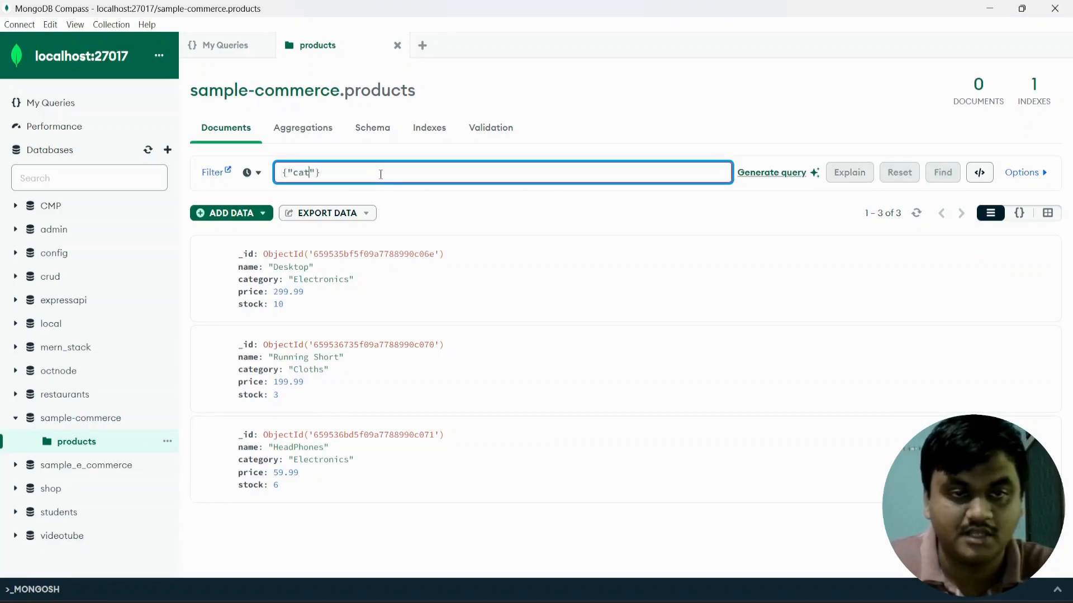
text(ry": ")
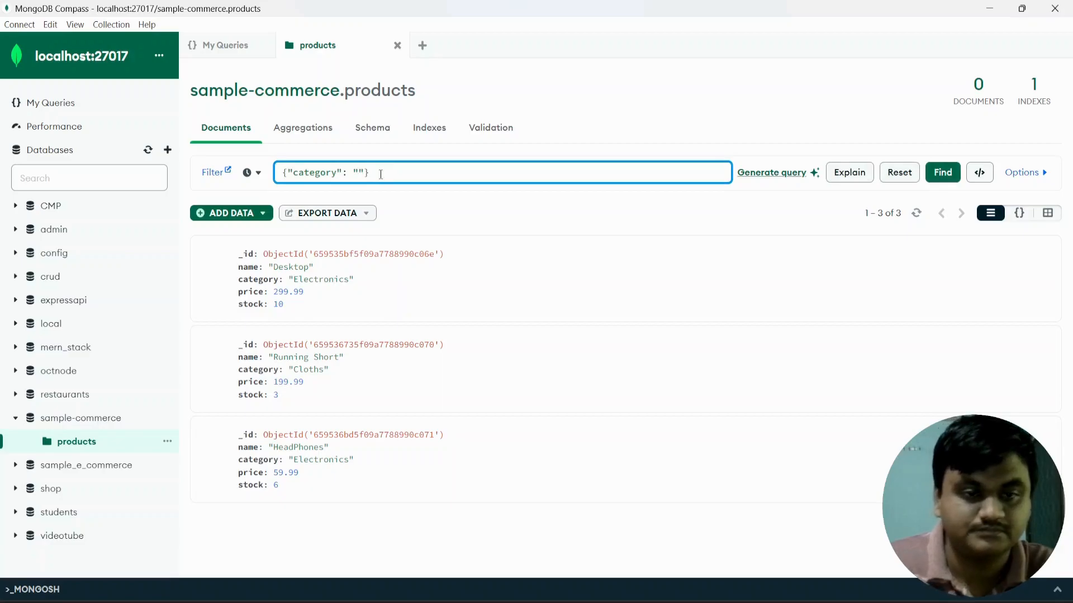
text(Electronics)
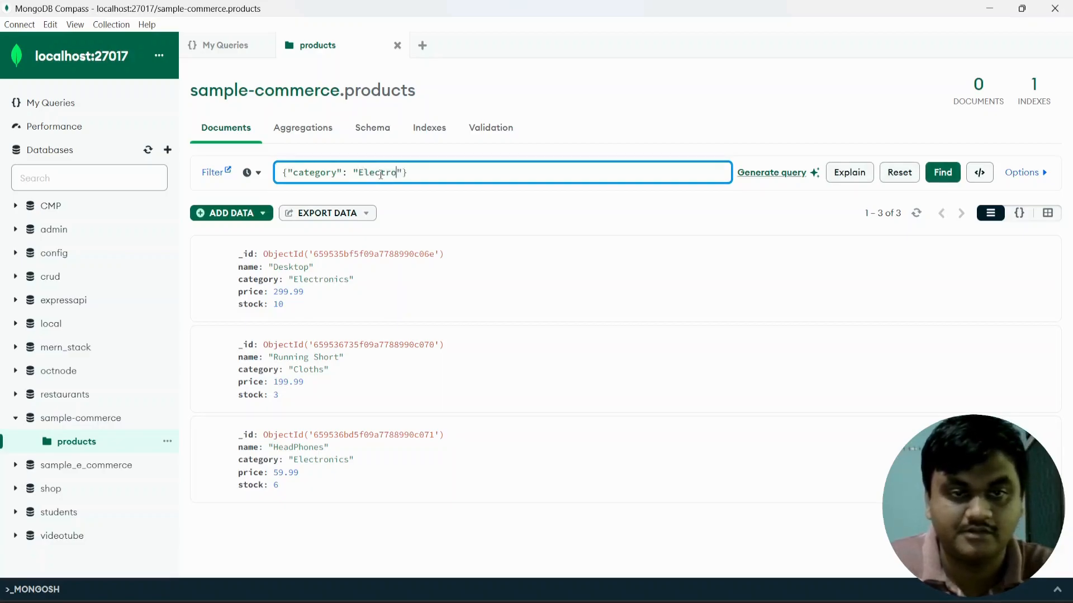
click(939, 171)
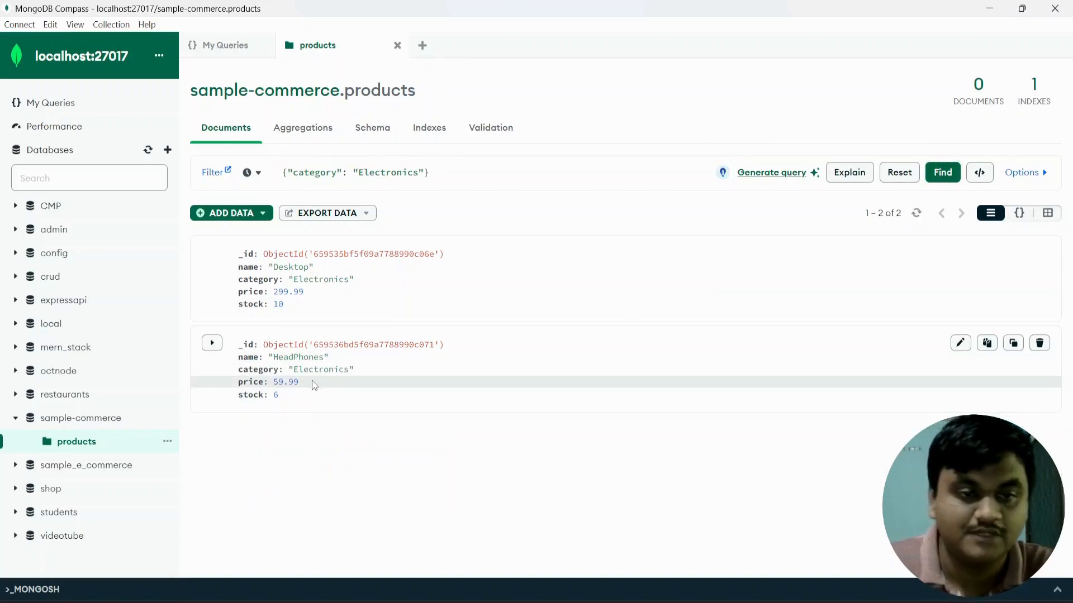
double_click(306, 268)
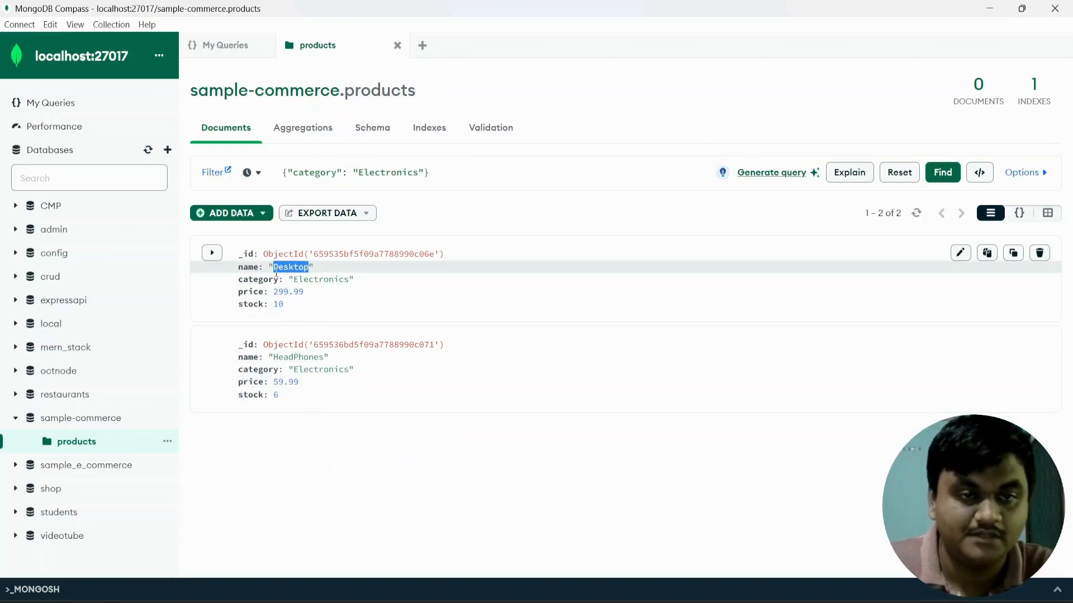
drag(325, 357, 278, 363)
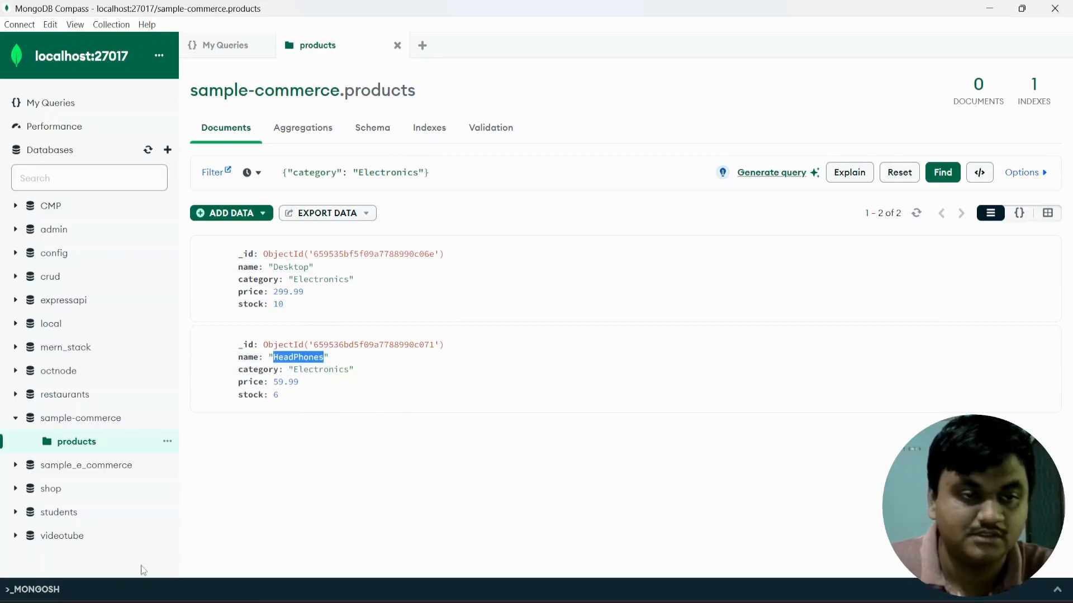
Create an empty users collection in sample-commerce, then minimize Compass.
click(149, 418)
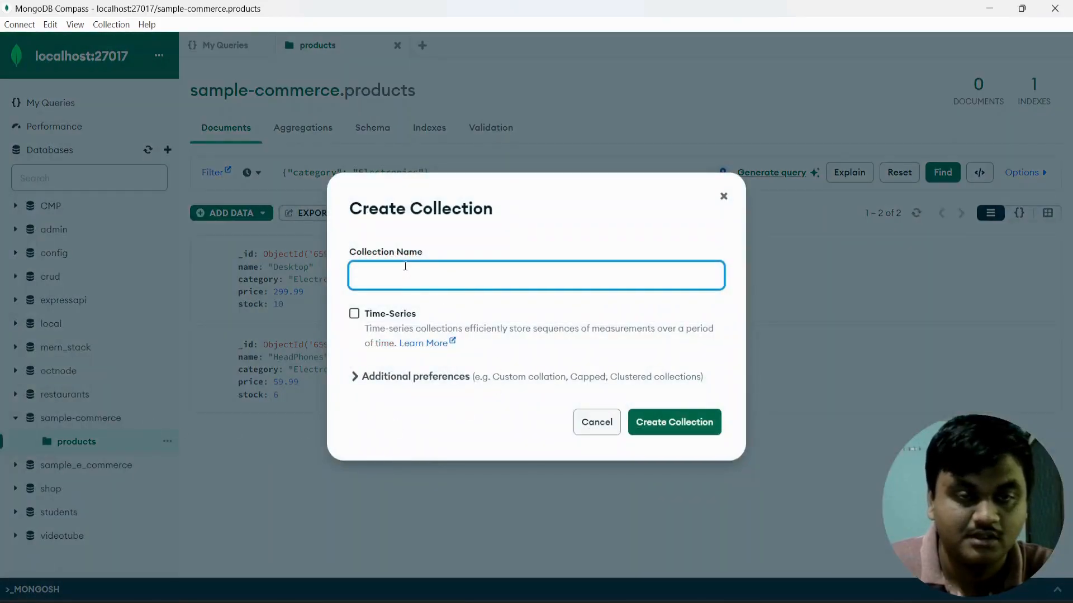
drag(423, 255, 350, 253)
click(359, 273)
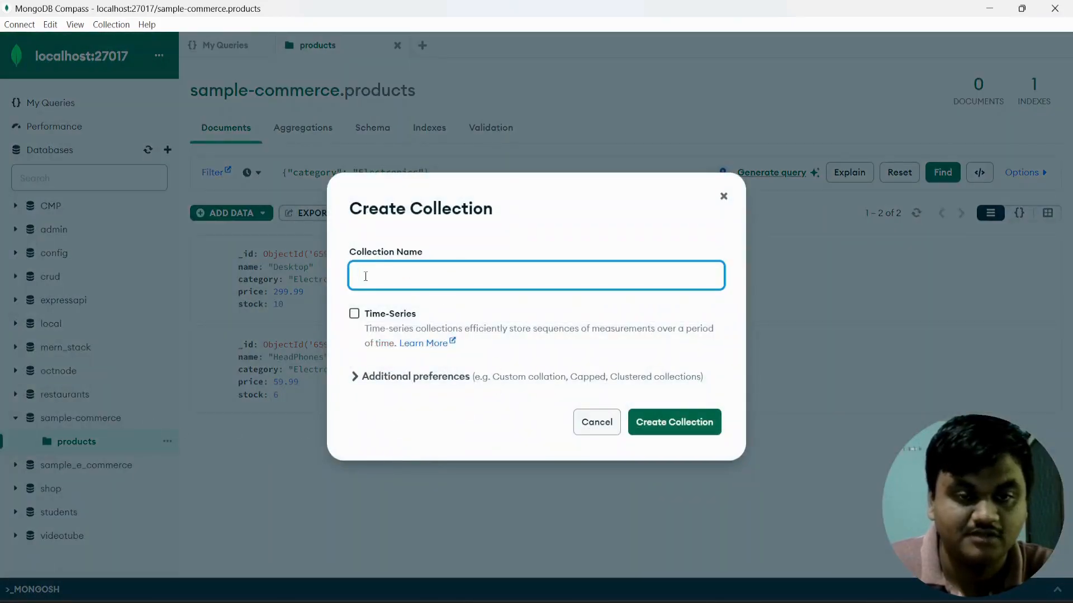
text(users)
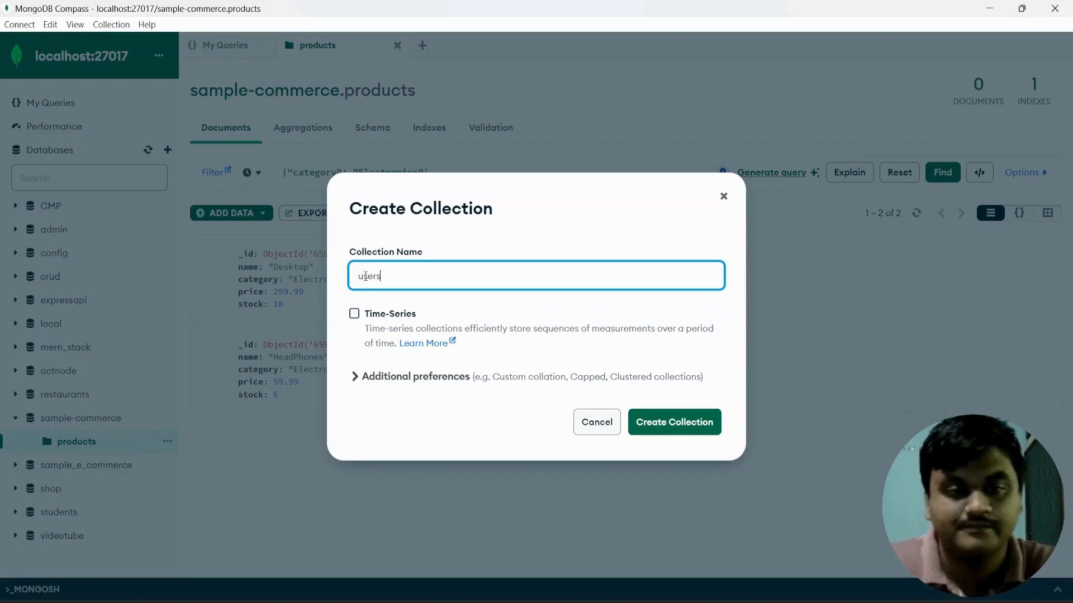
click(643, 421)
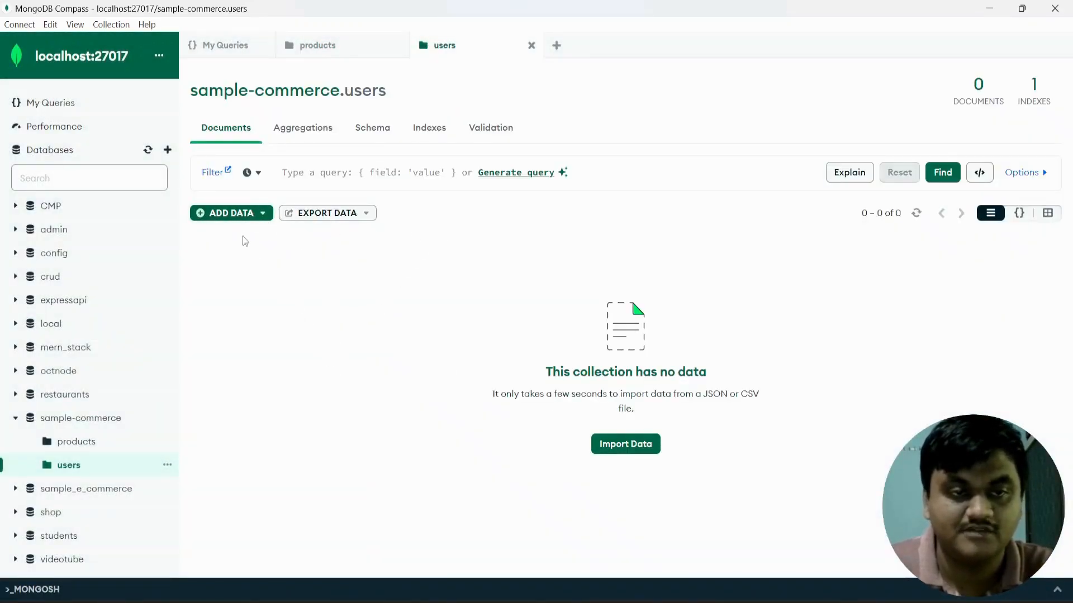
click(249, 215)
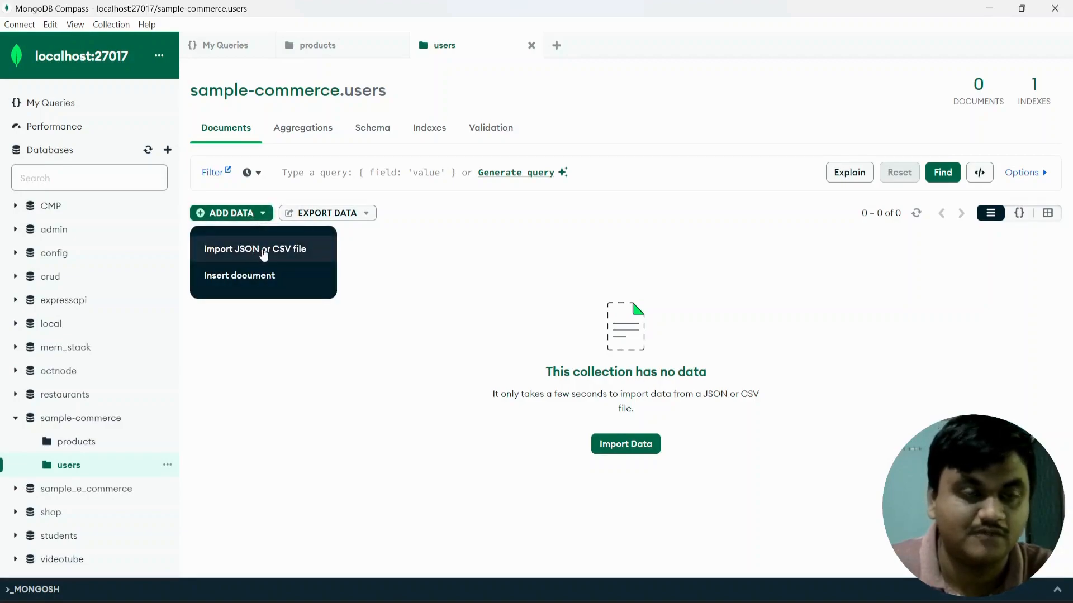
click(986, 9)
Open the desktop docs folder, search it for users and select the users JSON file.
click(989, 8)
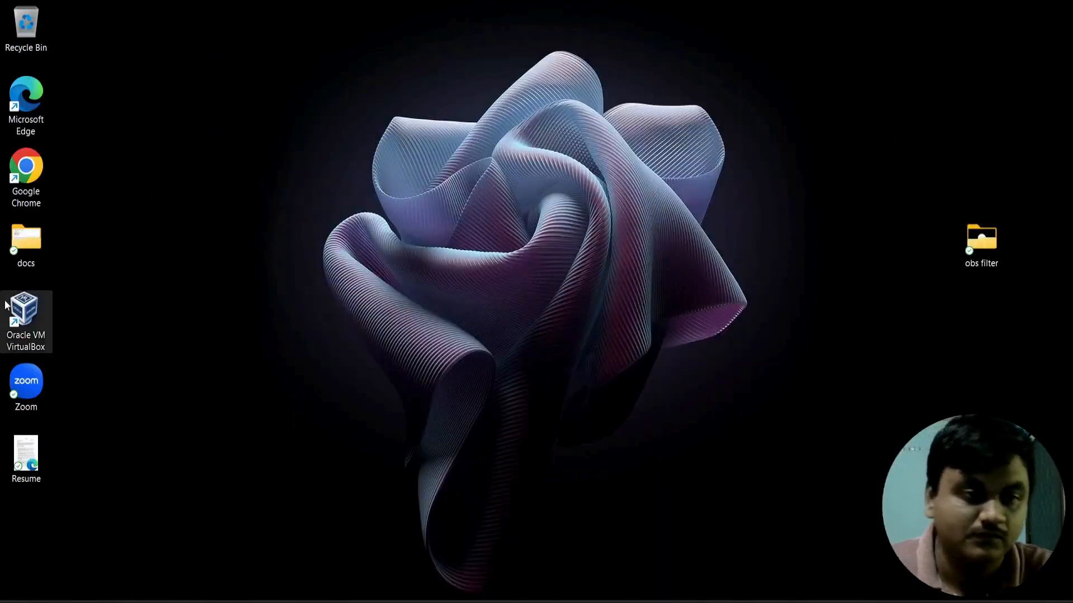
double_click(31, 249)
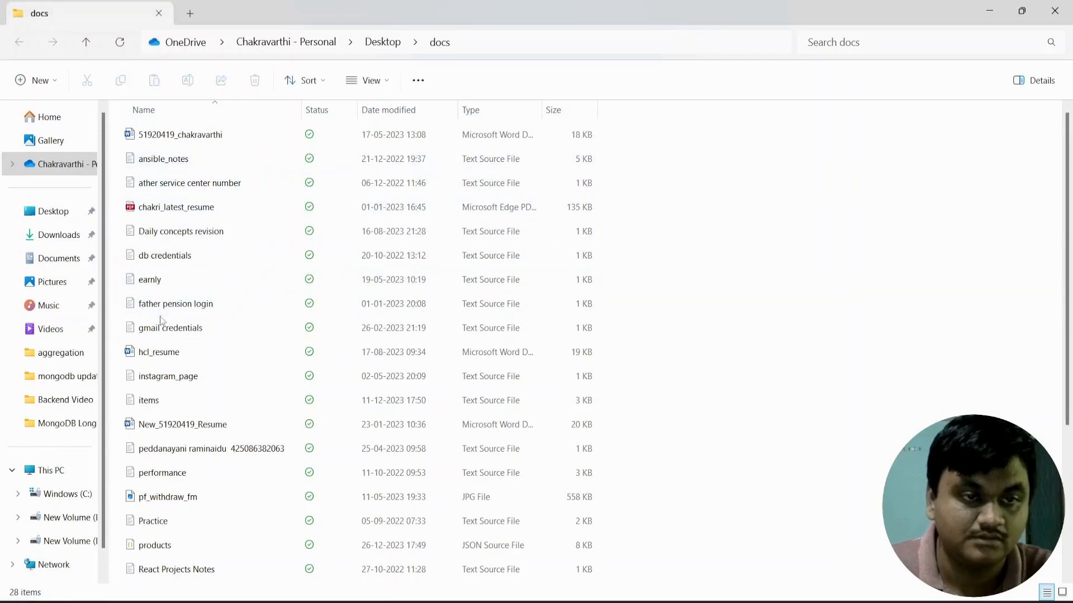
scroll(192, 439, down, 2)
scroll(192, 439, down, 1)
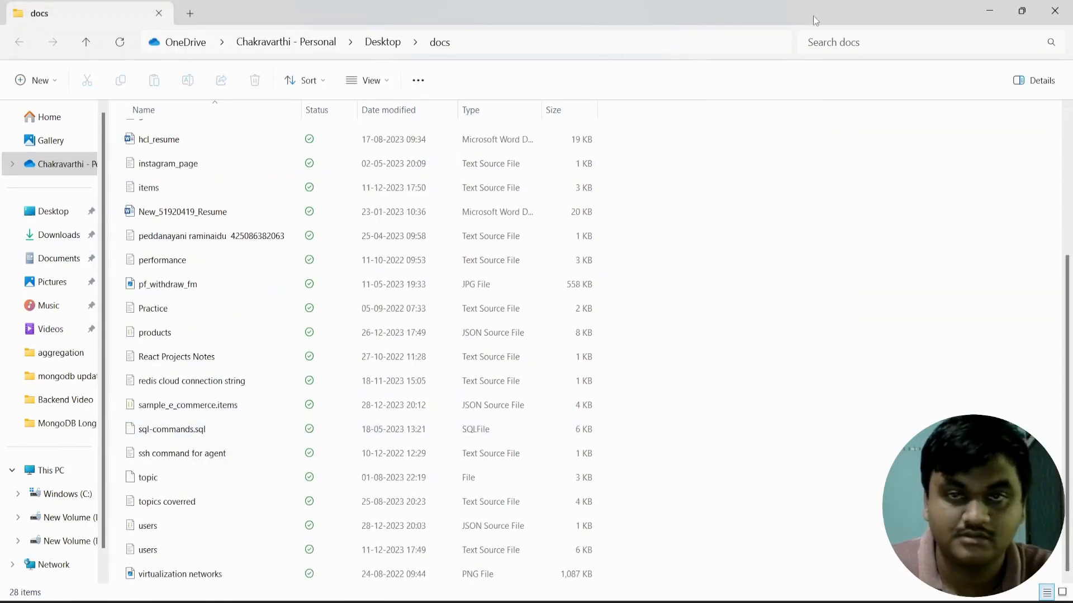
click(850, 42)
text(users)
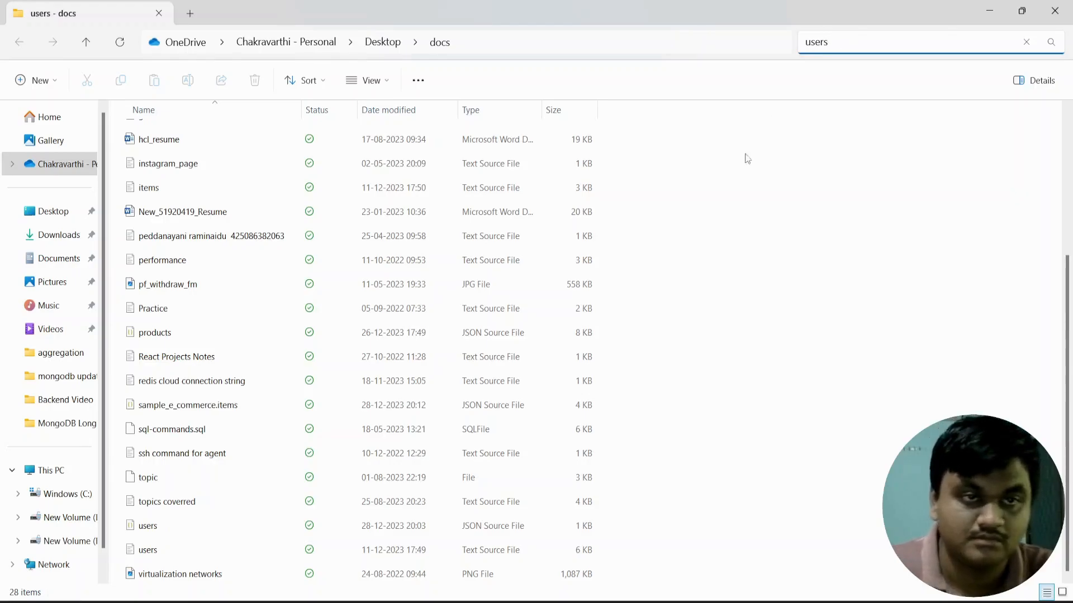
scroll(682, 253, up, 3)
scroll(683, 256, down, 1)
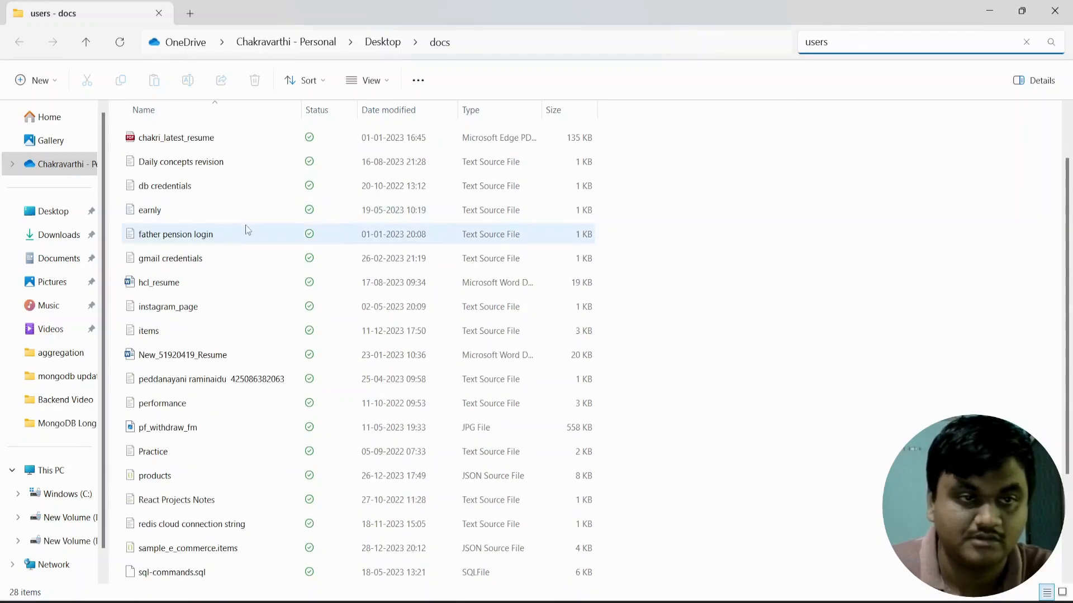
scroll(273, 559, down, 1)
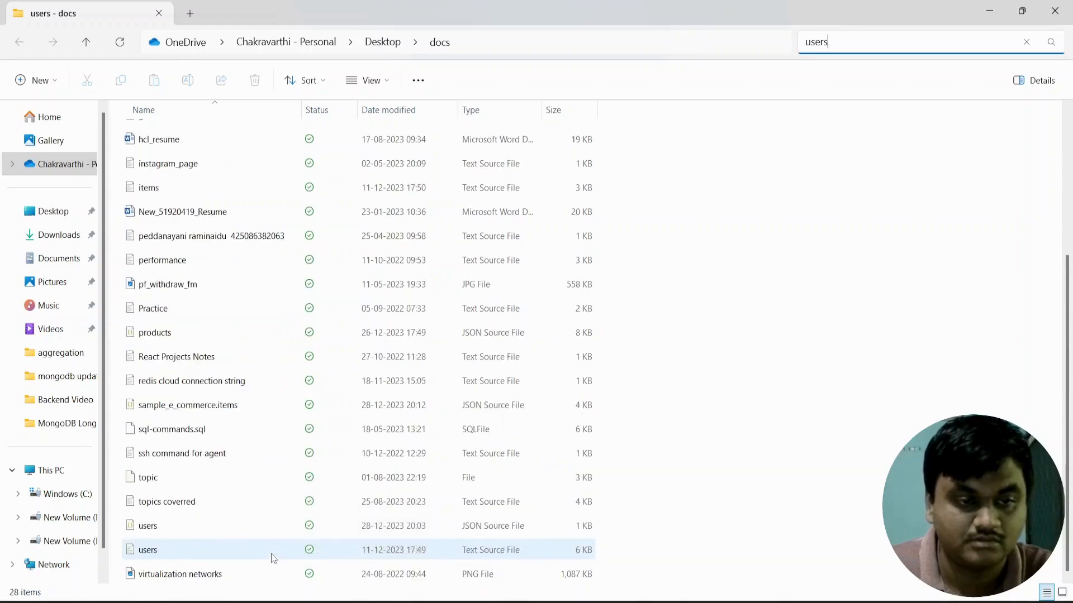
click(204, 527)
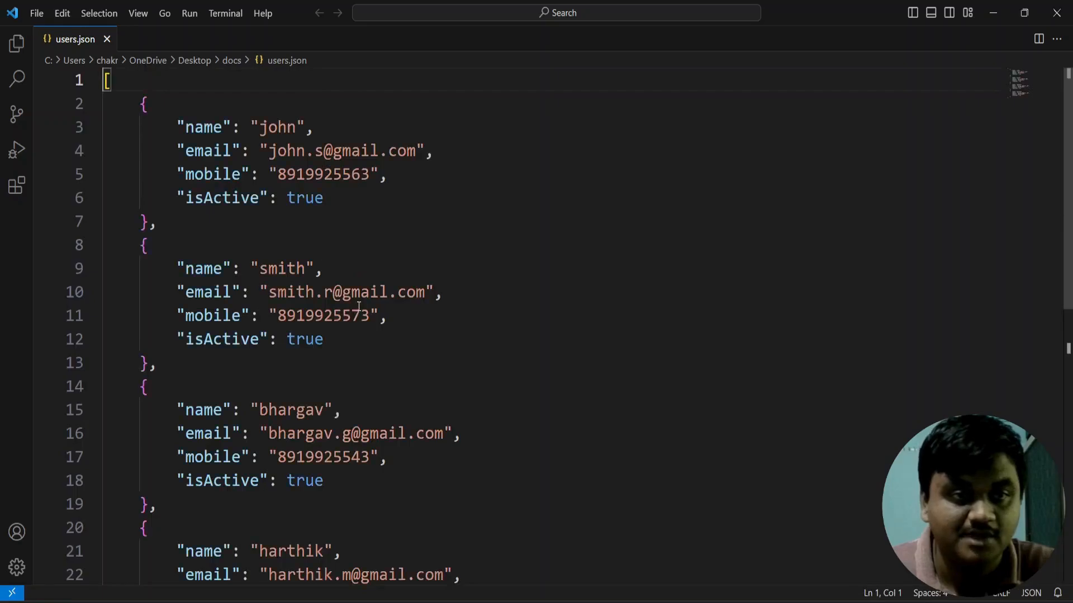
Scroll through the four user records in users.json.
scroll(351, 311, down, 2)
scroll(351, 311, down, 3)
scroll(344, 317, up, 5)
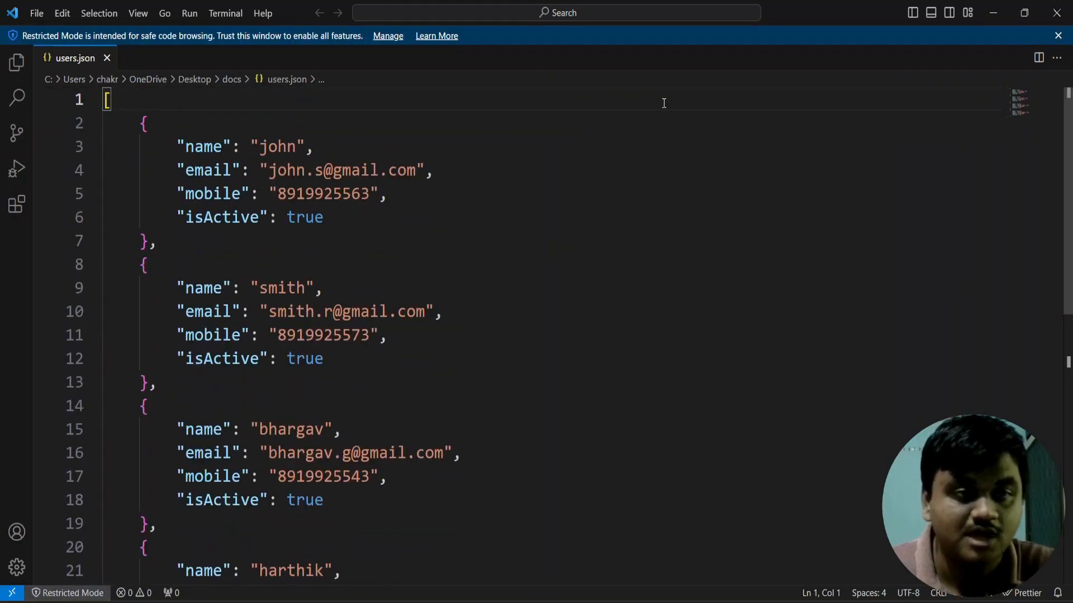
Dismiss the Restricted Mode notice, close VS Code and return to Compass.
click(1058, 36)
click(1056, 19)
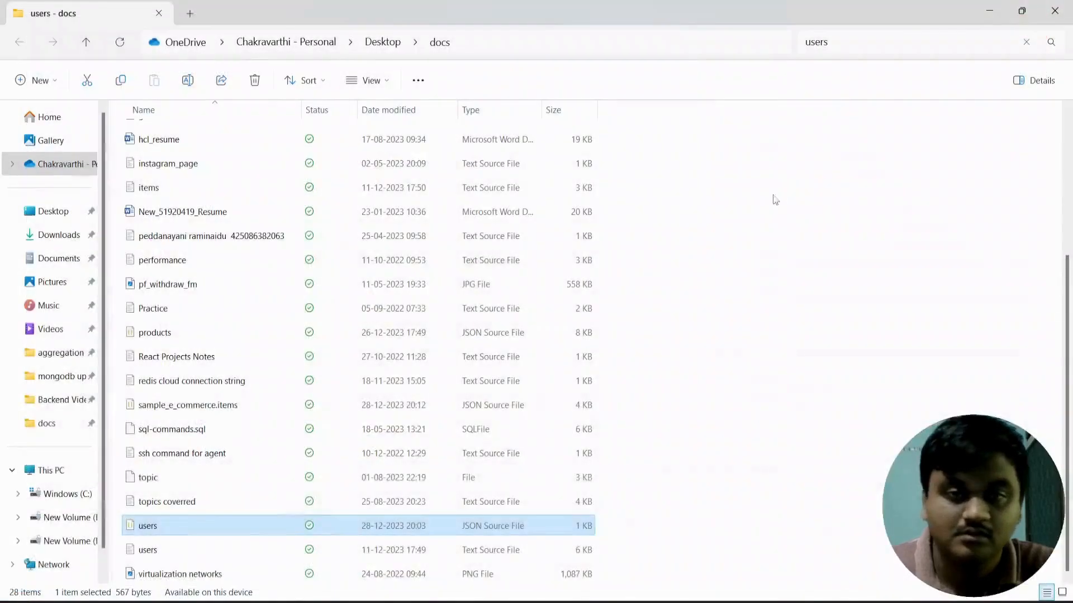
key(alt+Tab)
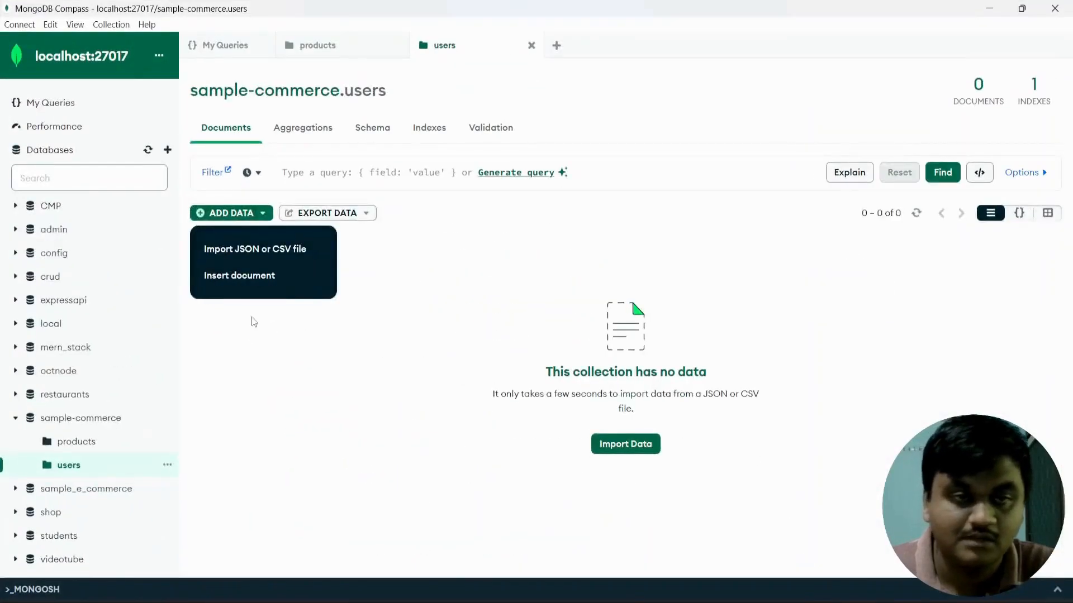
Import users.json from the docs folder into sample-commerce.users, giving 4 documents.
click(277, 250)
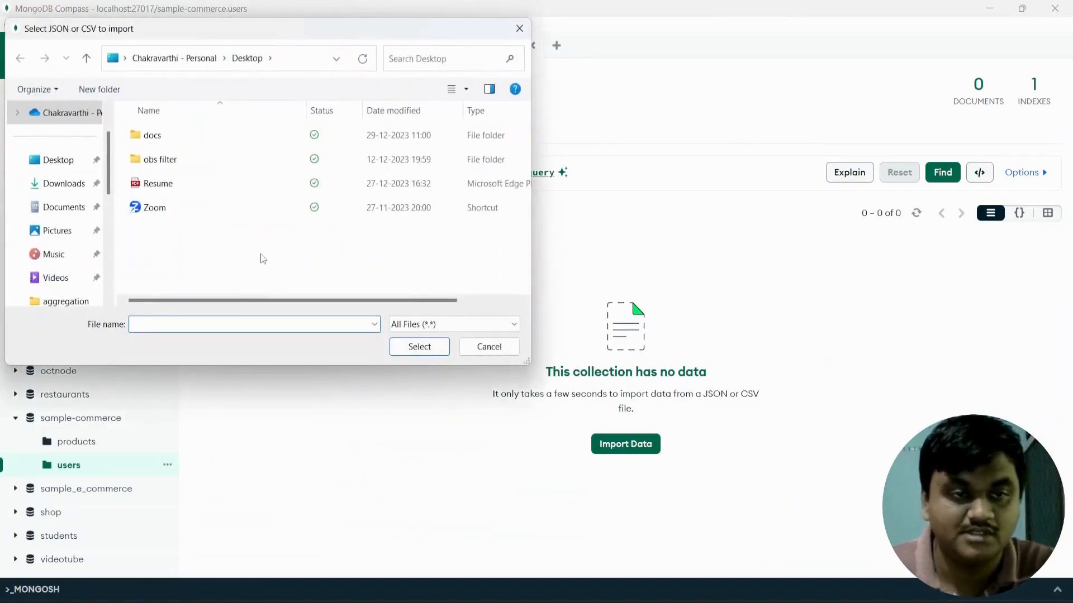
click(157, 140)
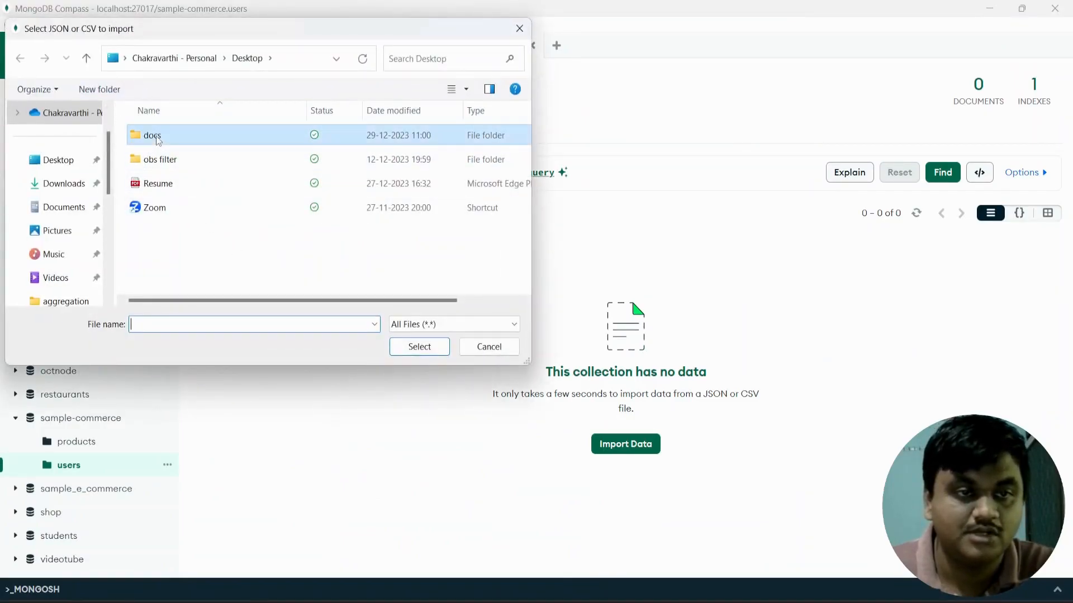
double_click(157, 140)
scroll(246, 273, down, 7)
click(211, 236)
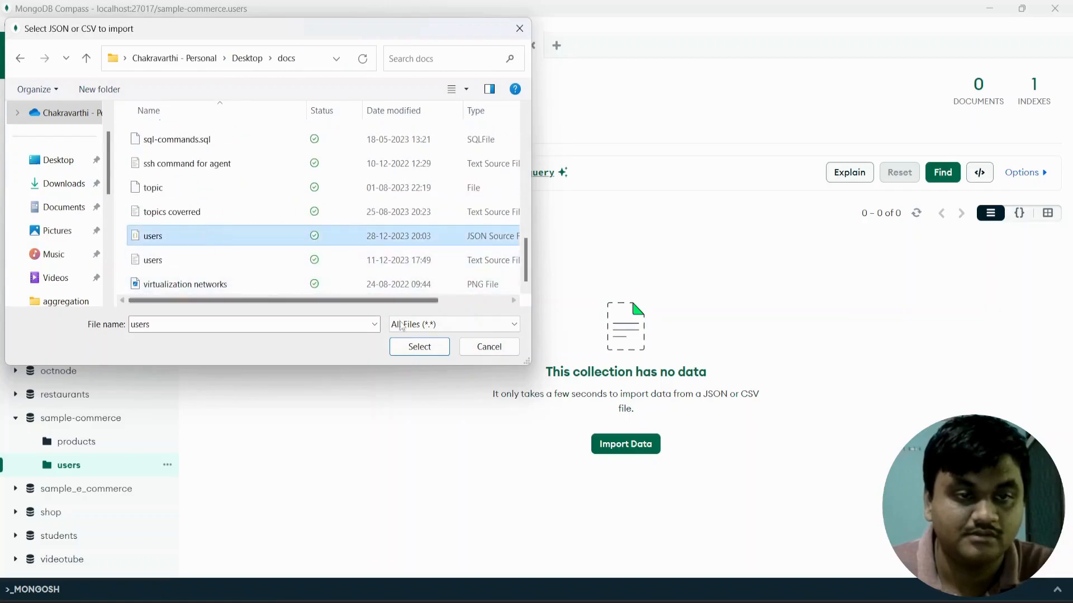
click(420, 347)
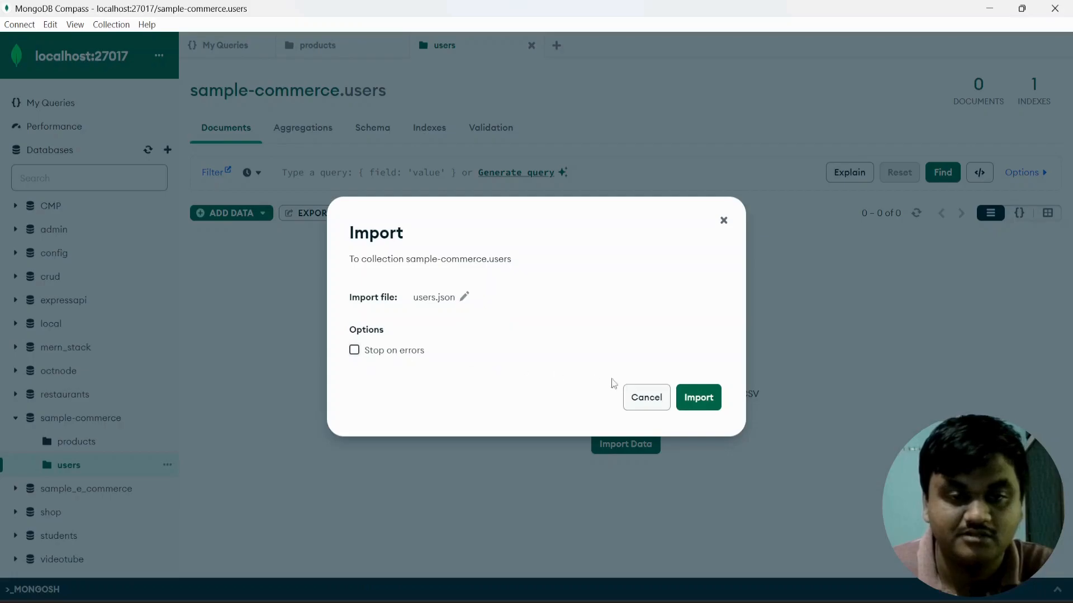
click(698, 397)
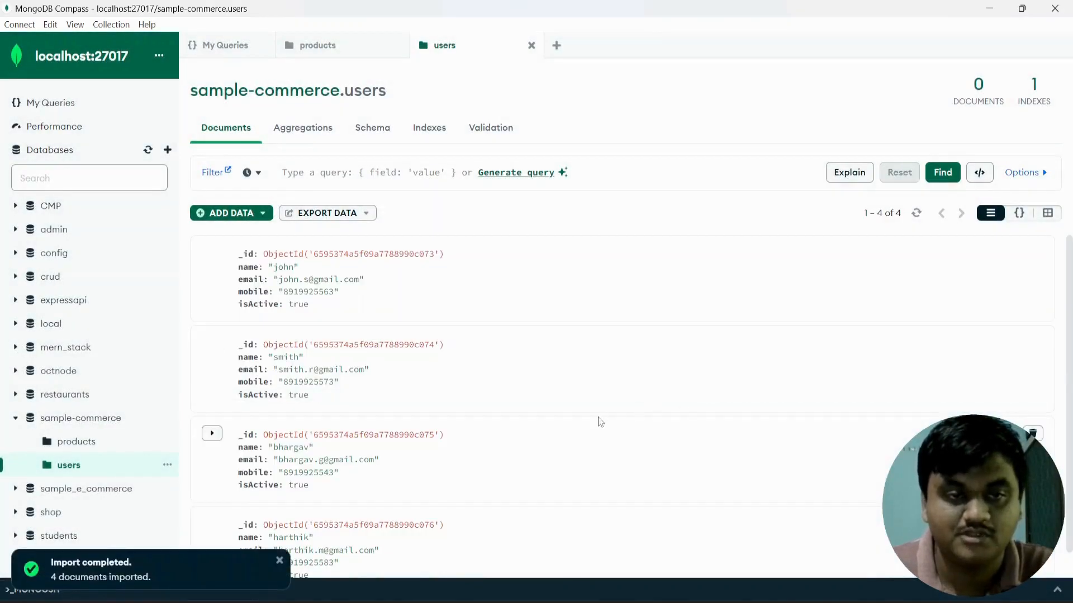
scroll(597, 424, down, 1)
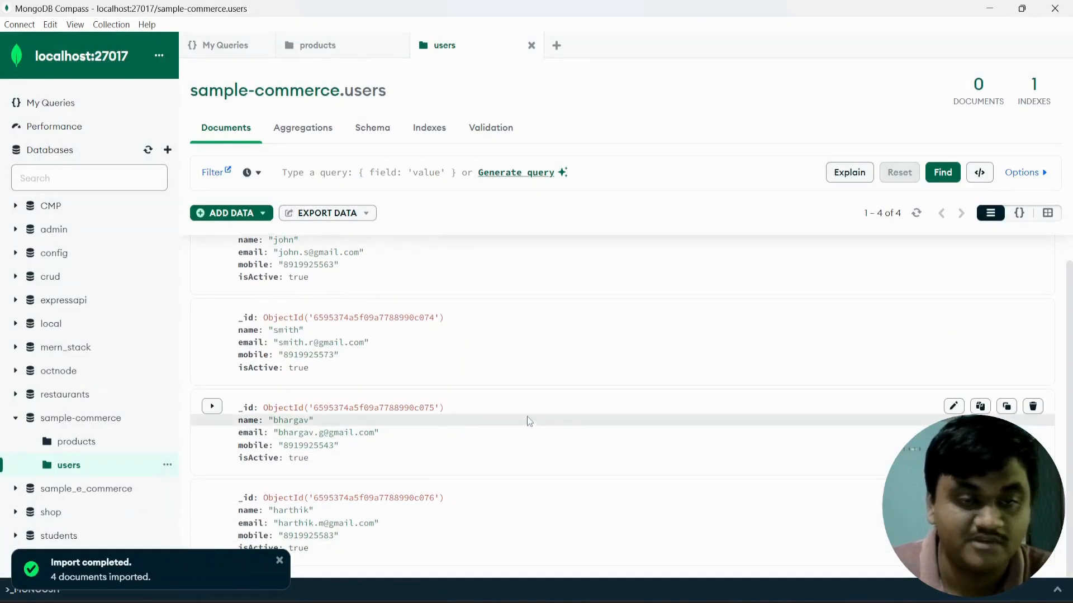
scroll(525, 418, up, 1)
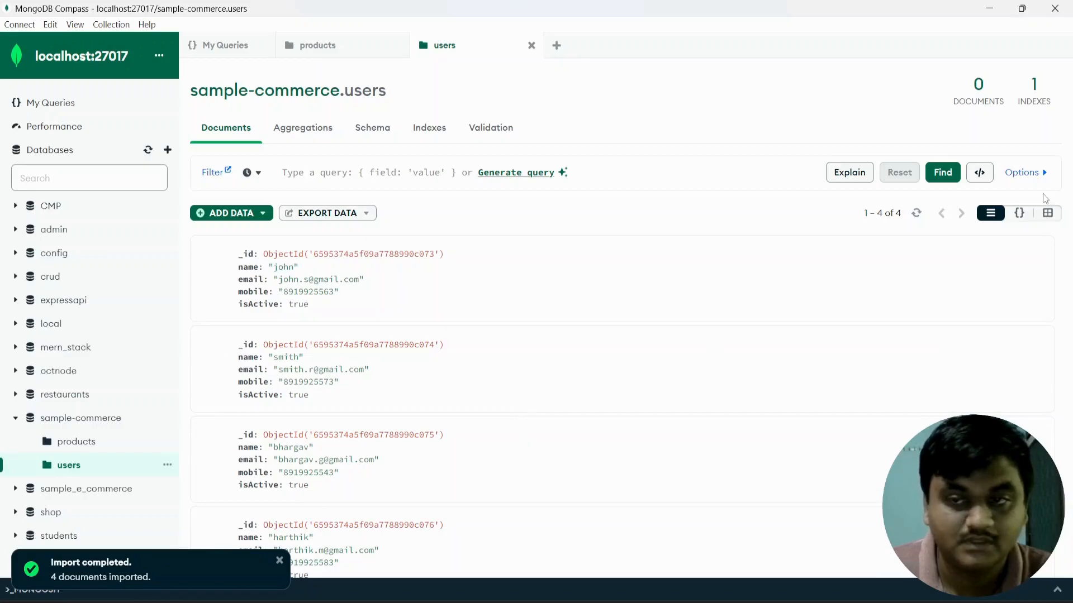
click(248, 215)
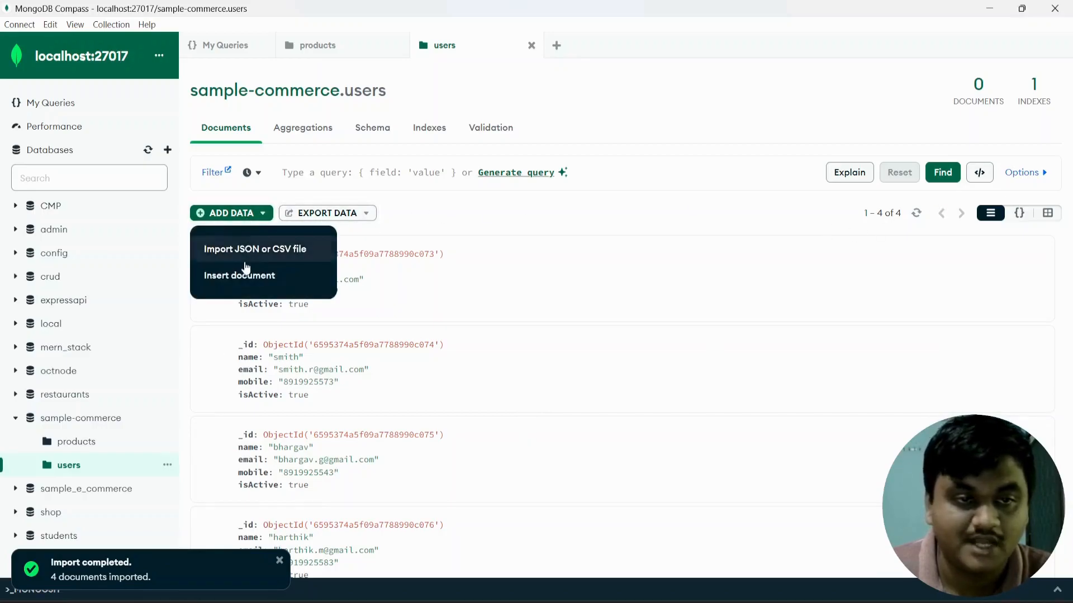
click(244, 275)
Add the new user's name, e-mail and mobile number fields after the _id.
click(429, 309)
text(,)
key(Return)
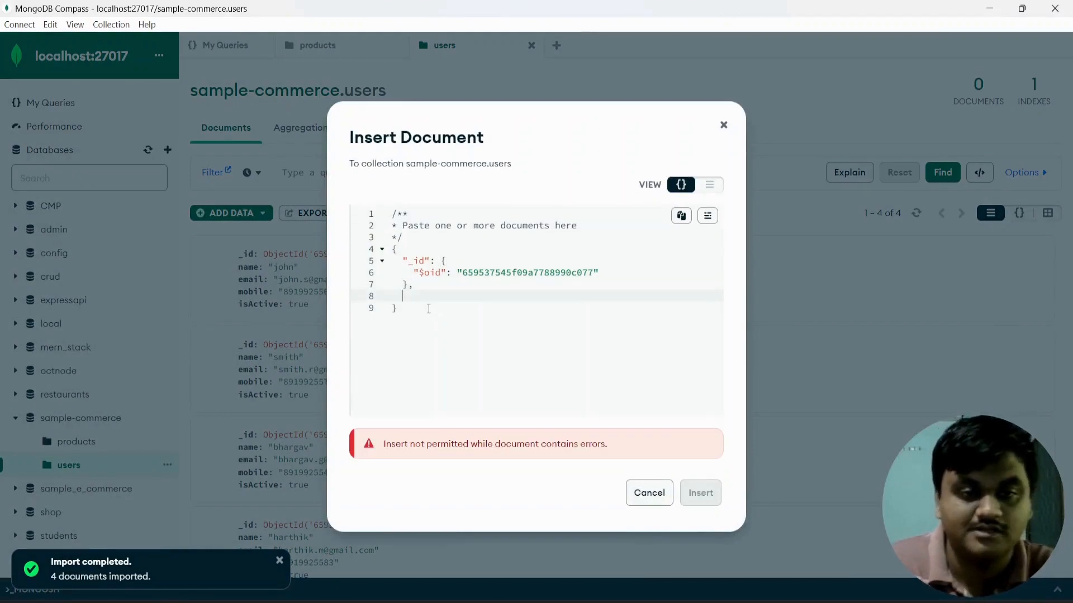
text("name")
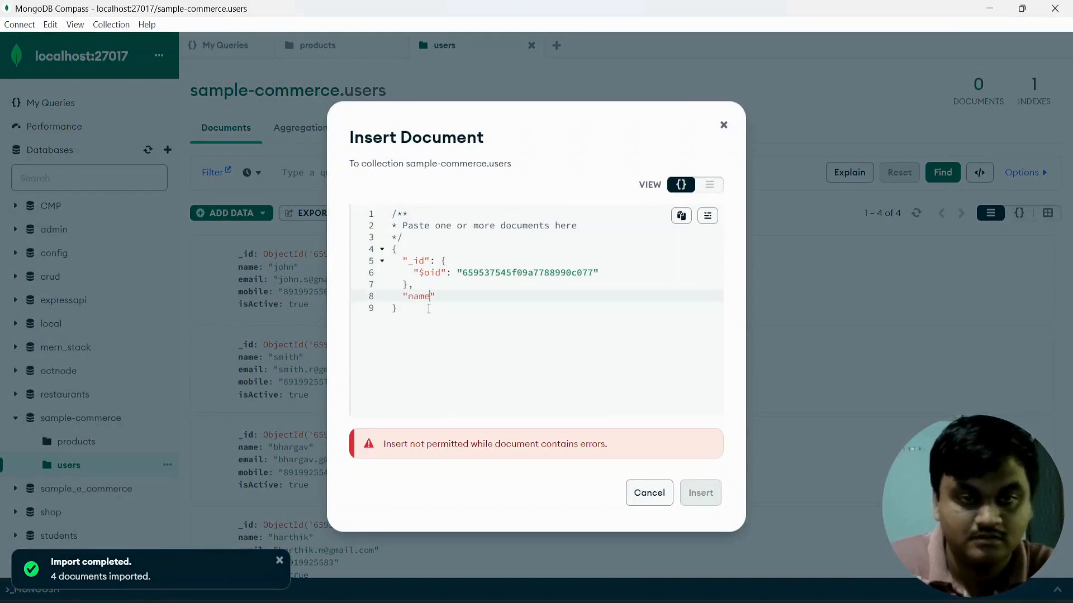
text(: ")
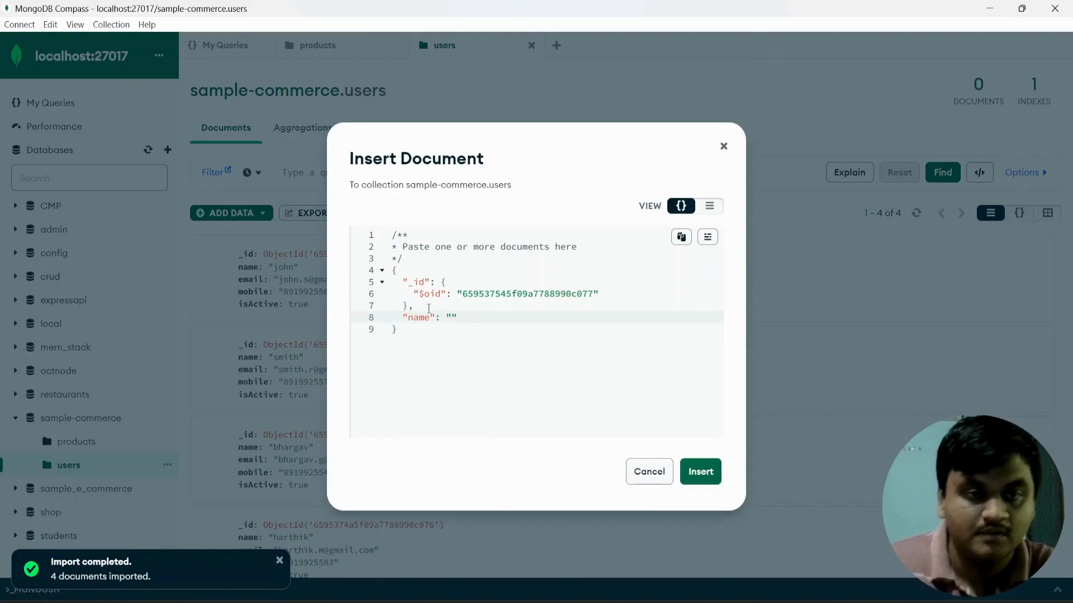
text(kirsh",)
key(Return)
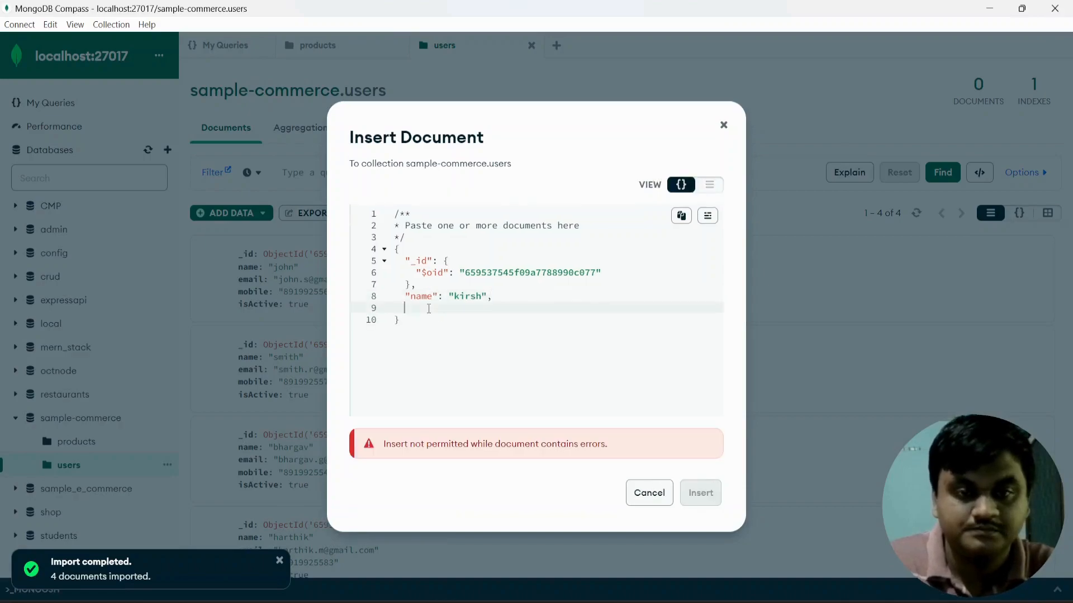
text("email": ")
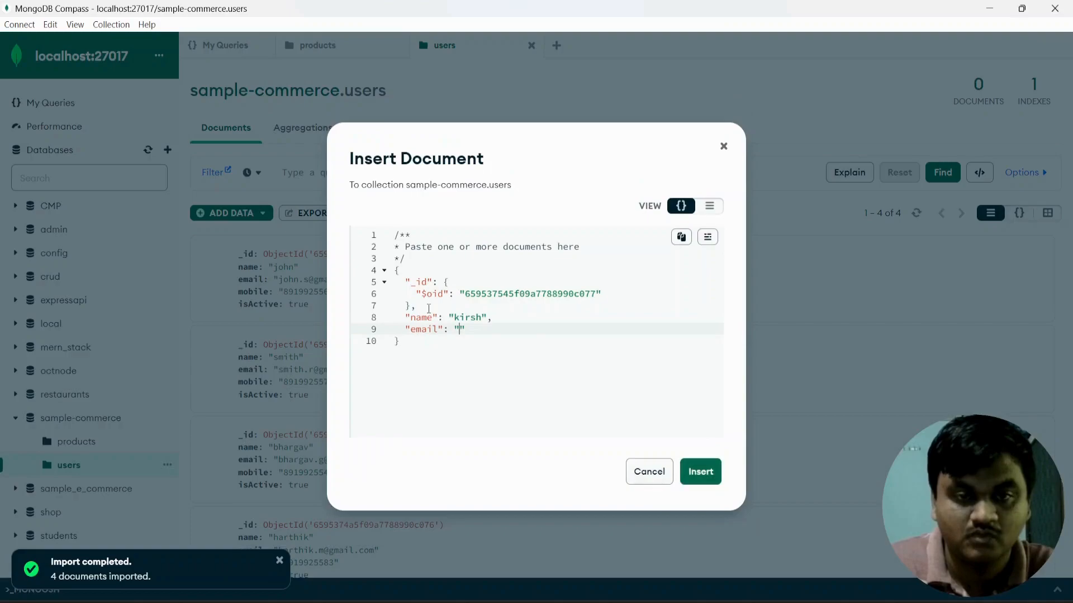
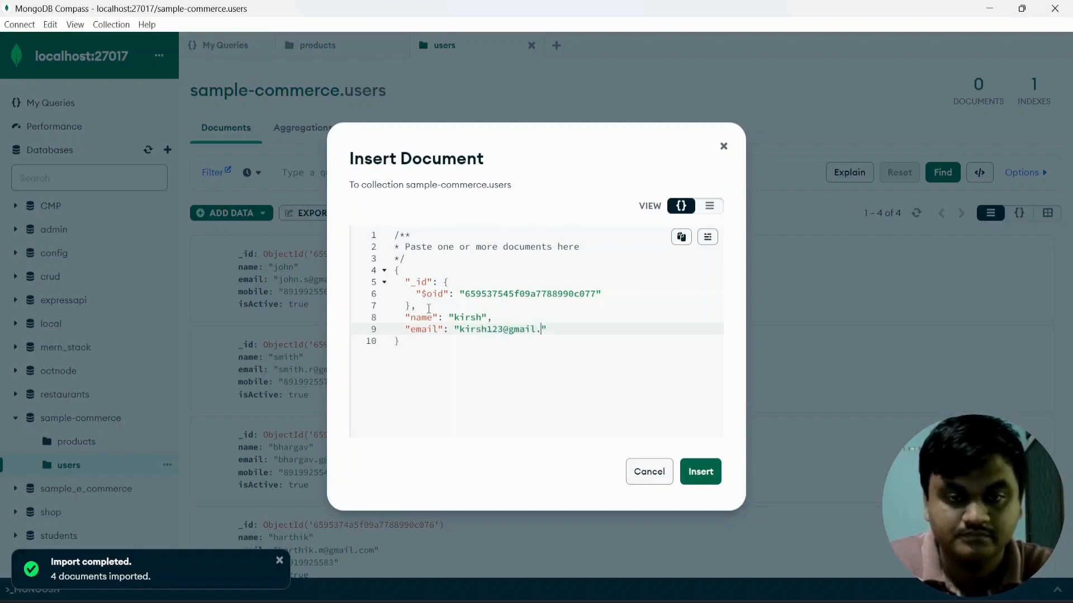
text(,)
key(Return)
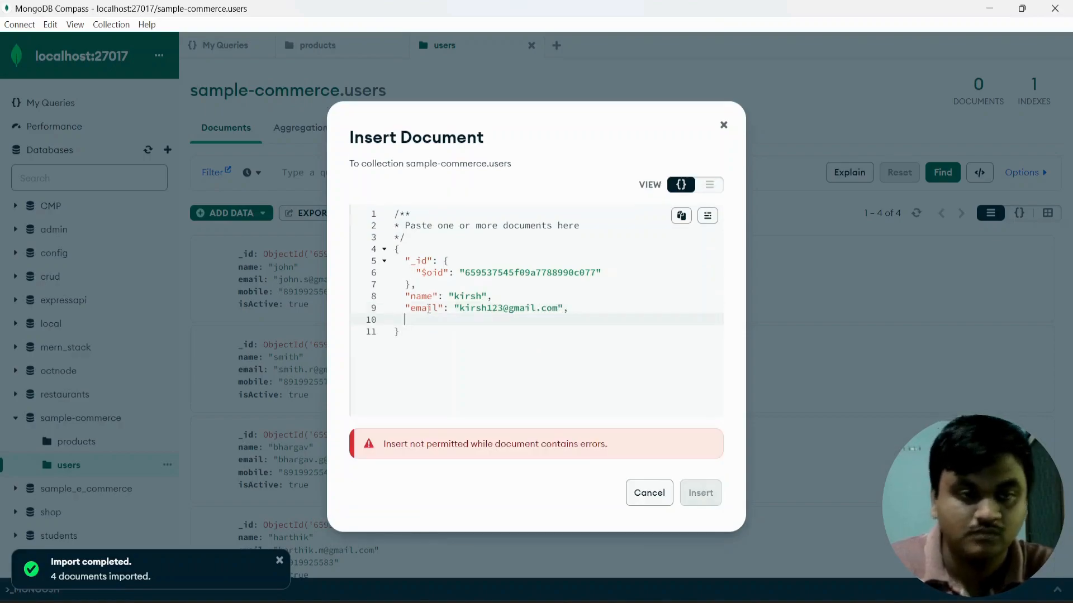
text("mobile": ")
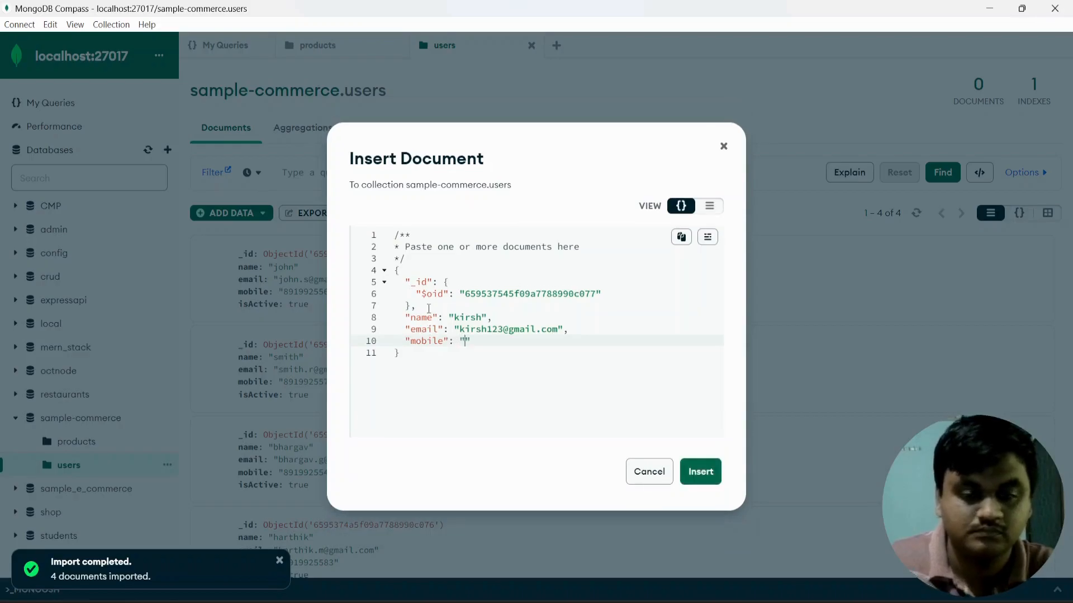
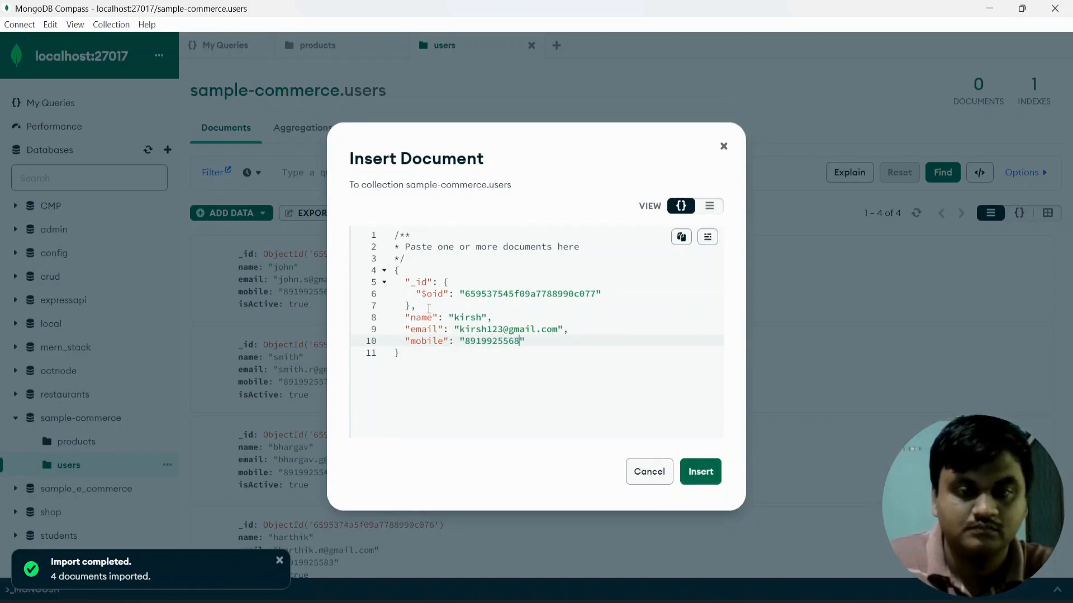
text(",)
Set isActive to true and insert the fifth user document.
key(Return)
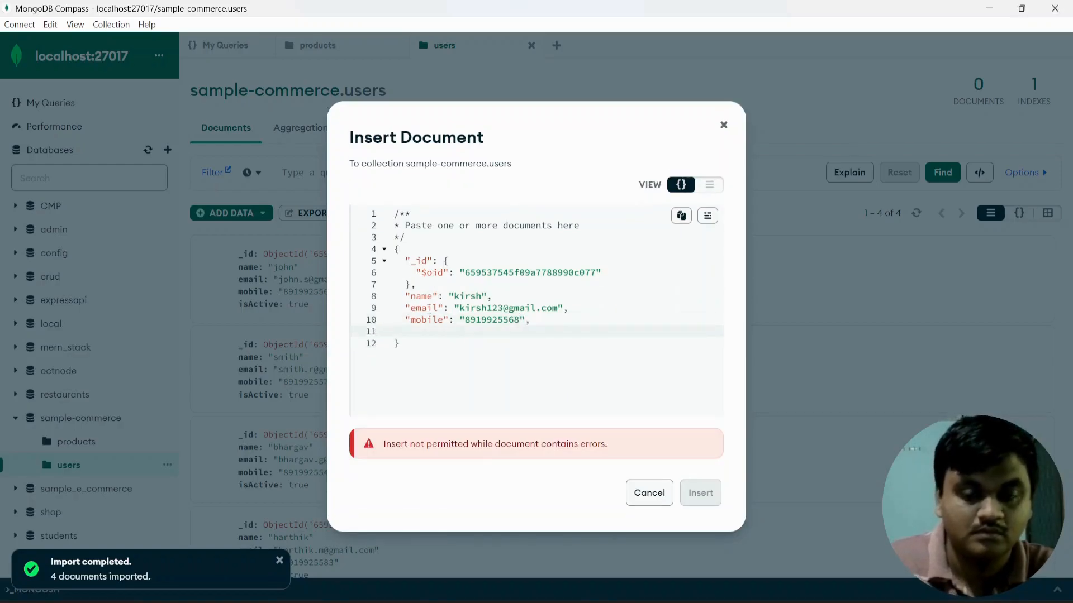
text("isActive)
key(BackSpace)
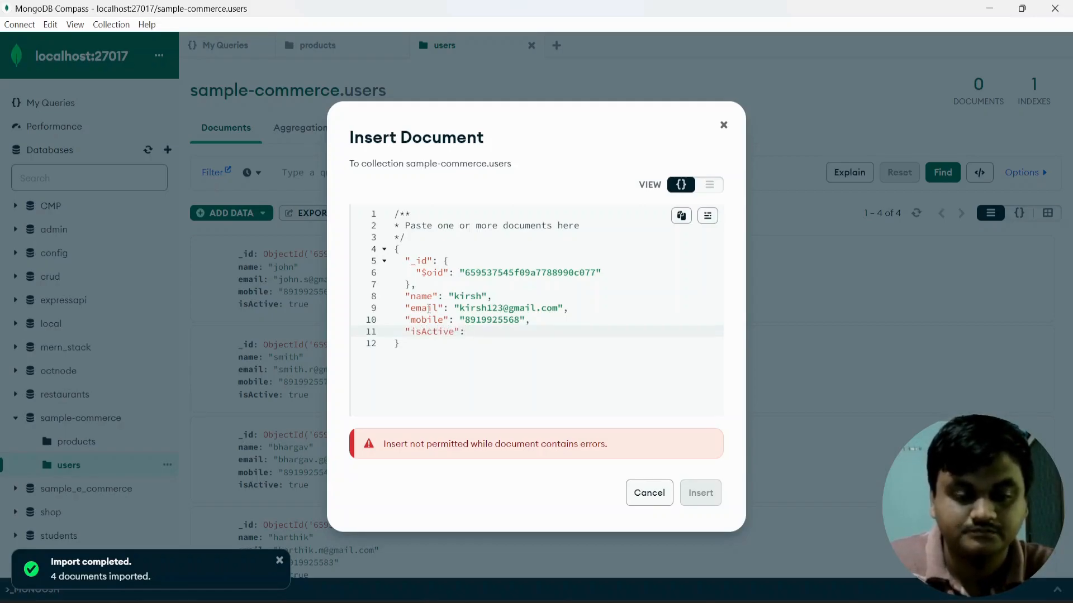
key(BackSpace)
key(BackSpace)
key(BackSpace)
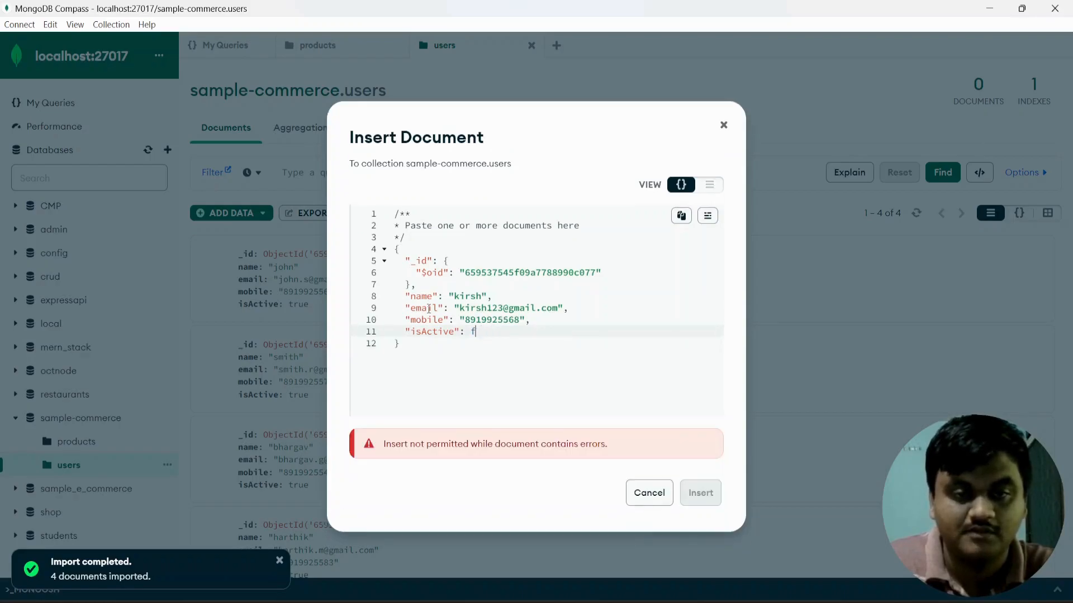
text(true)
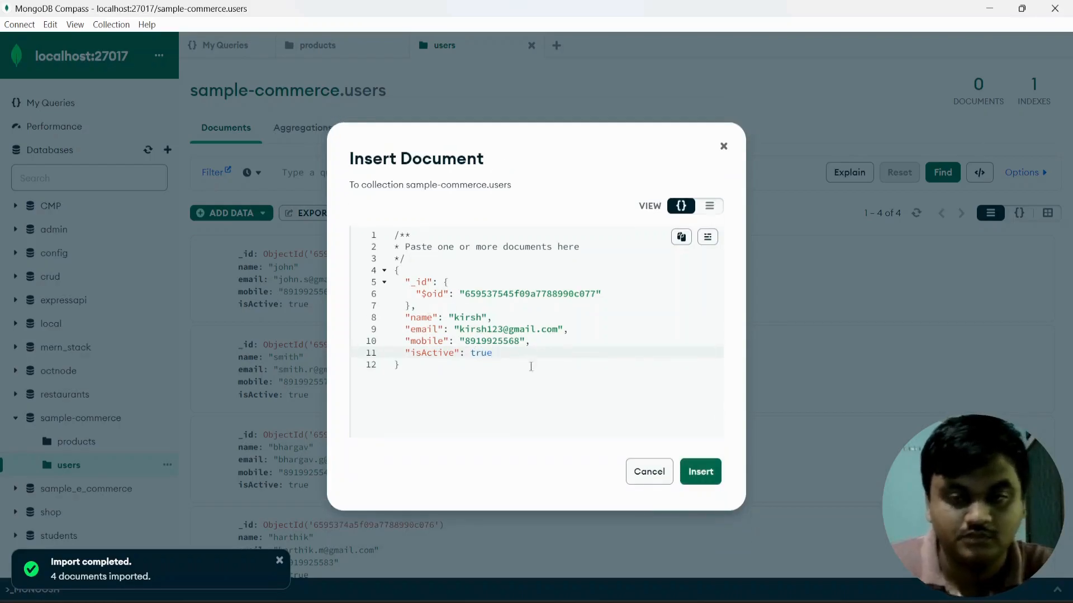
click(702, 472)
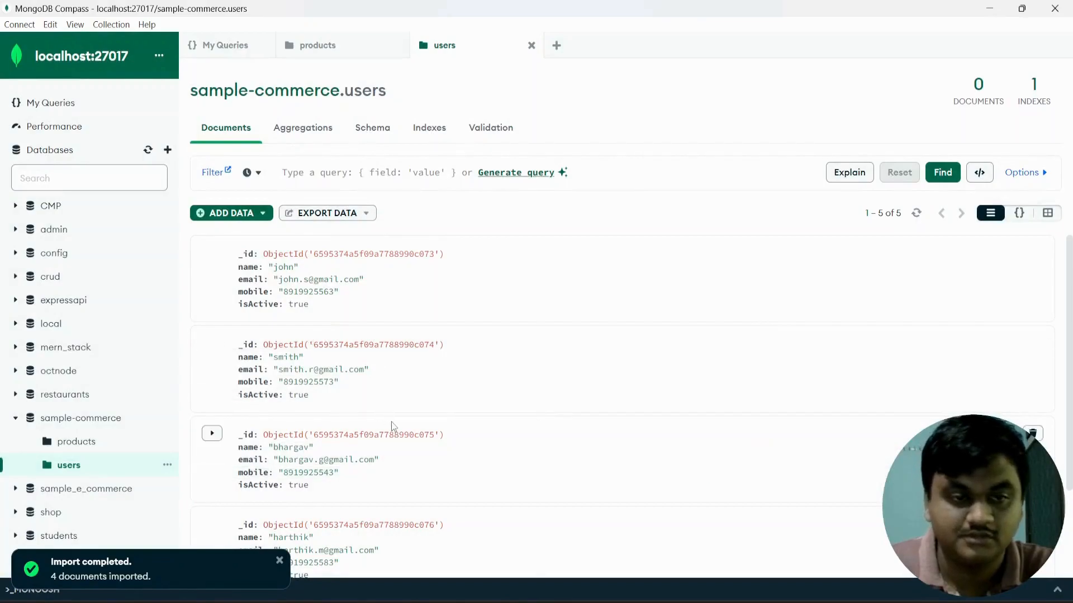
Dismiss the import notification and review the new user document in the list.
scroll(393, 427, down, 2)
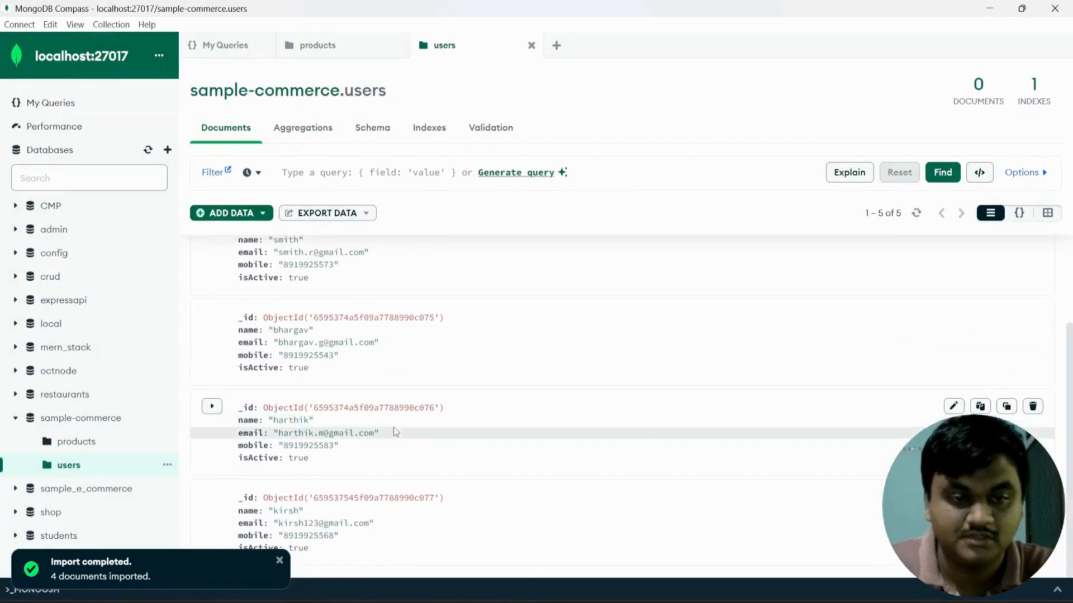
click(279, 562)
drag(317, 553, 237, 501)
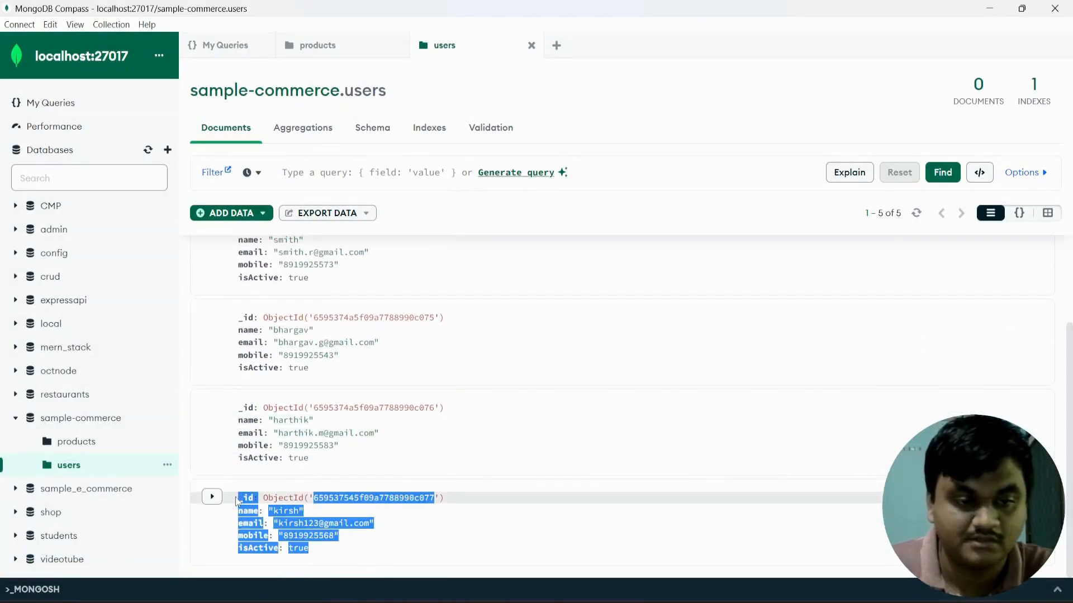
click(537, 462)
scroll(454, 374, up, 2)
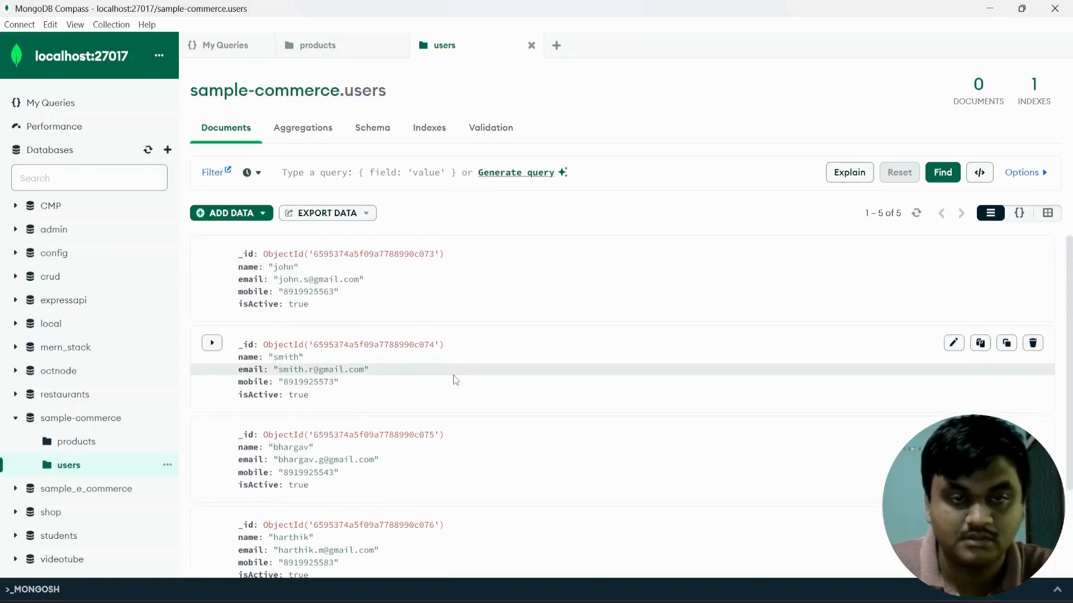
click(380, 172)
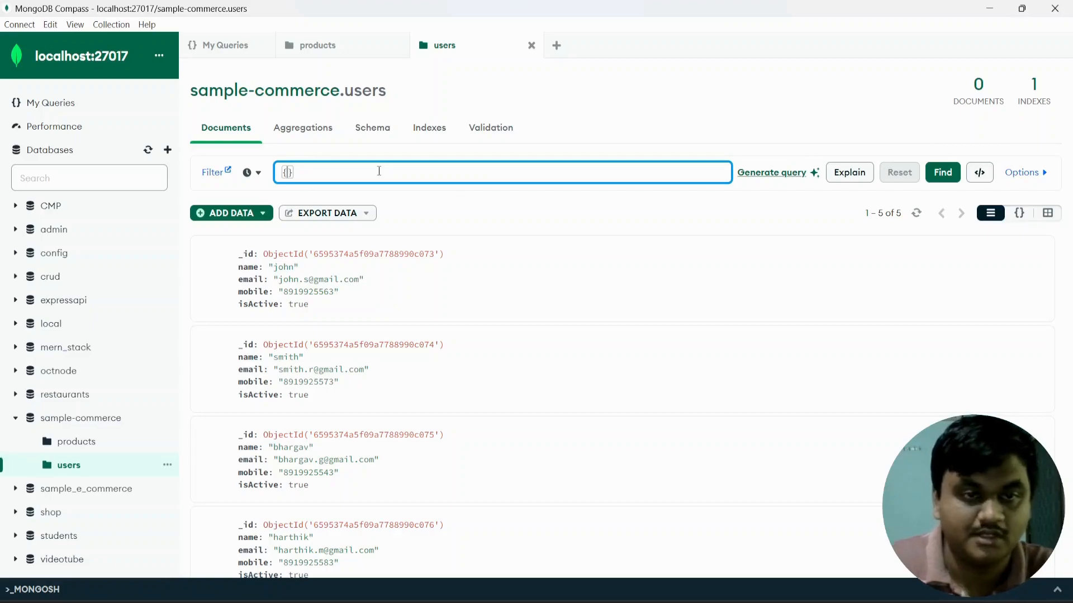
Filter users by the new user's name, then by a second user's name.
text("name":)
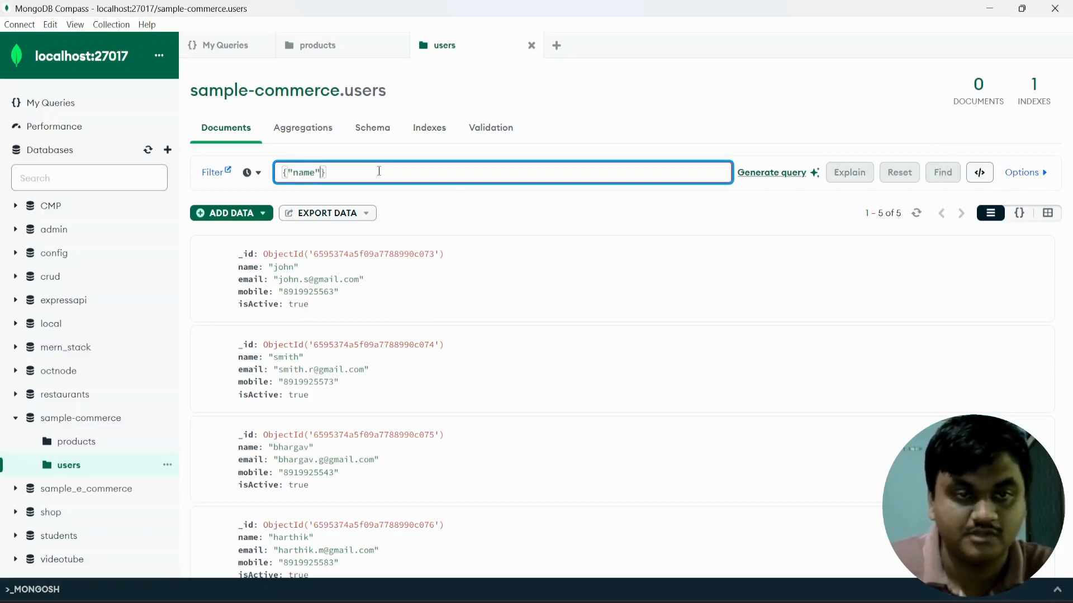
text( "ki)
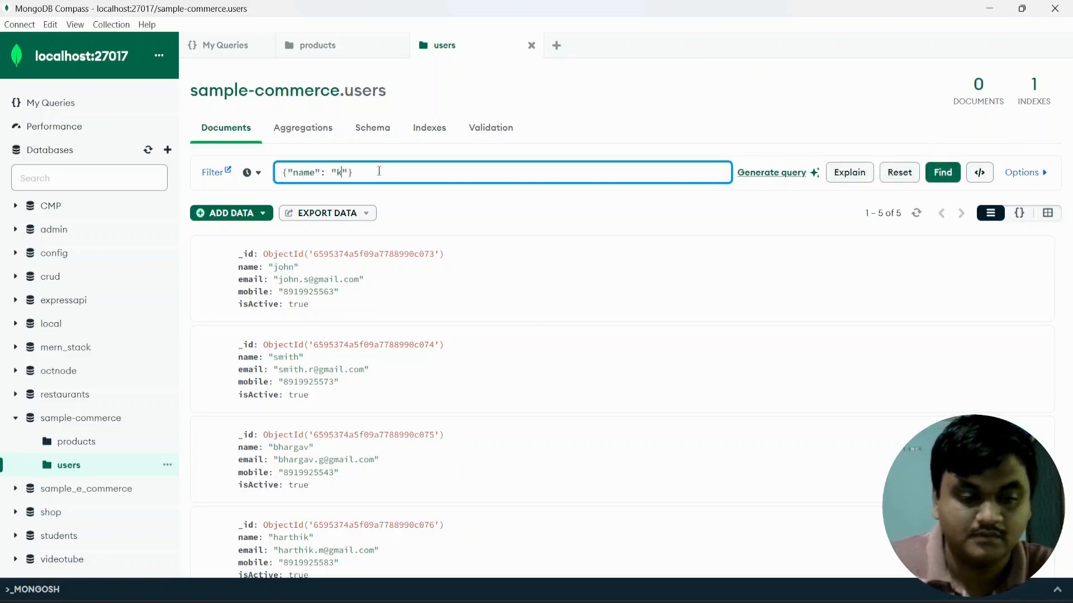
text(rsh)
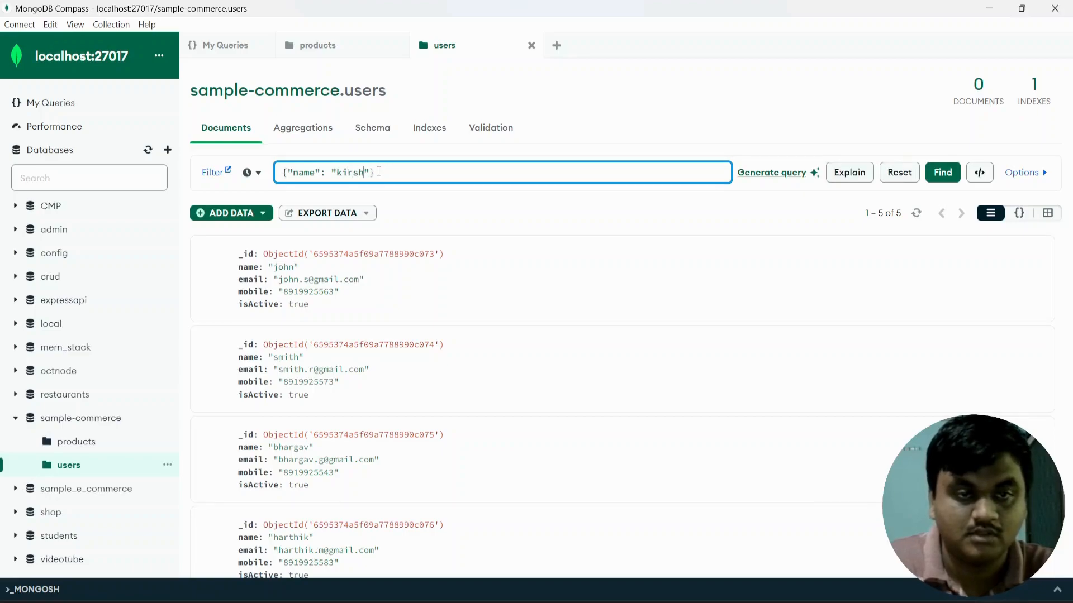
click(943, 172)
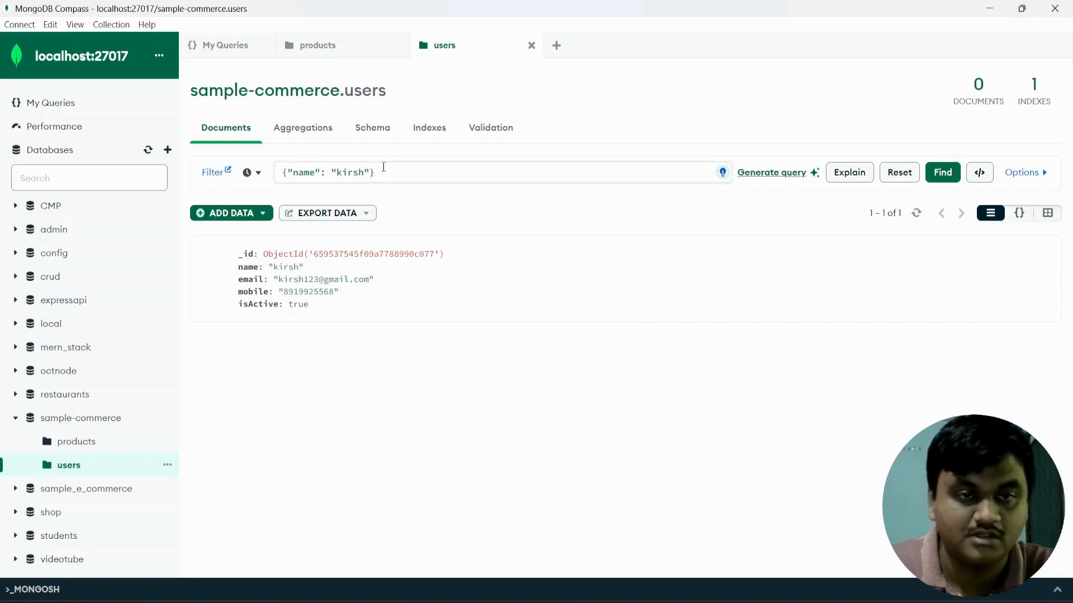
click(364, 172)
key(BackSpace)
key(BackSpace)
key(BackSpace)
key(BackSpace)
key(BackSpace)
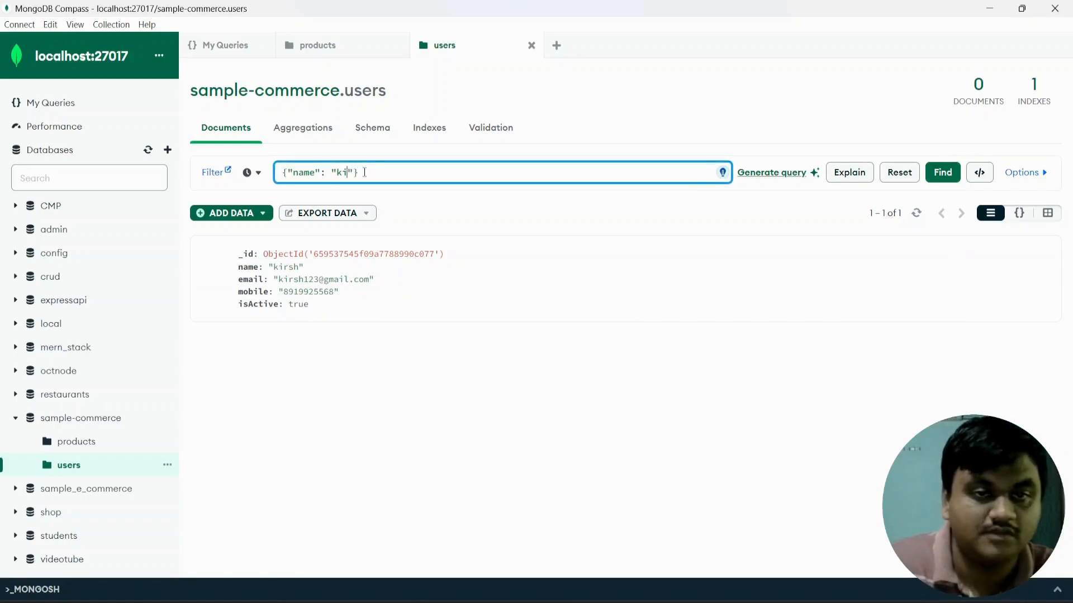
text(john)
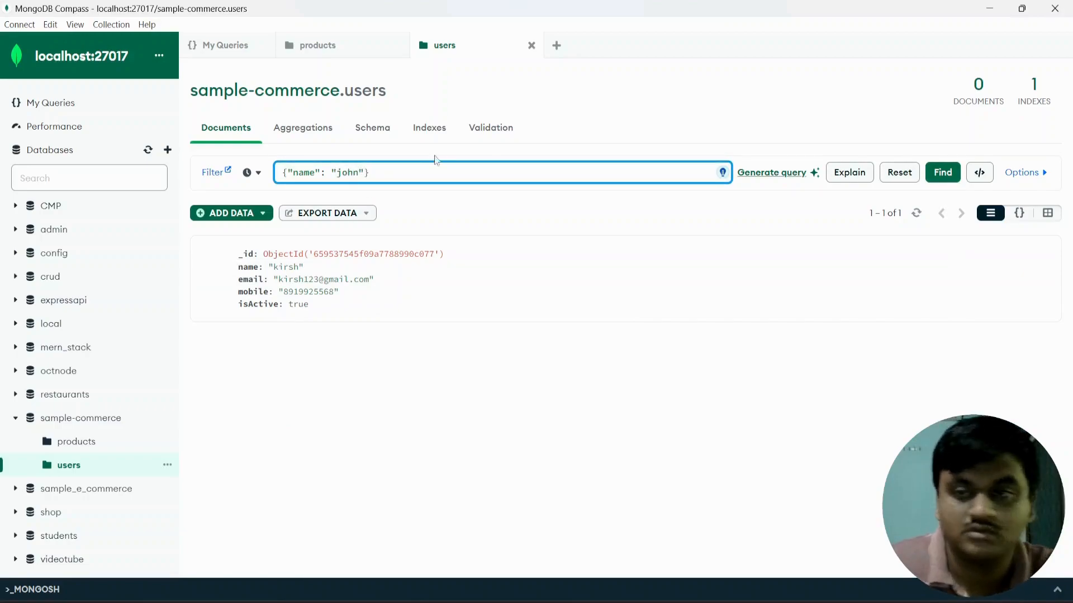
click(942, 172)
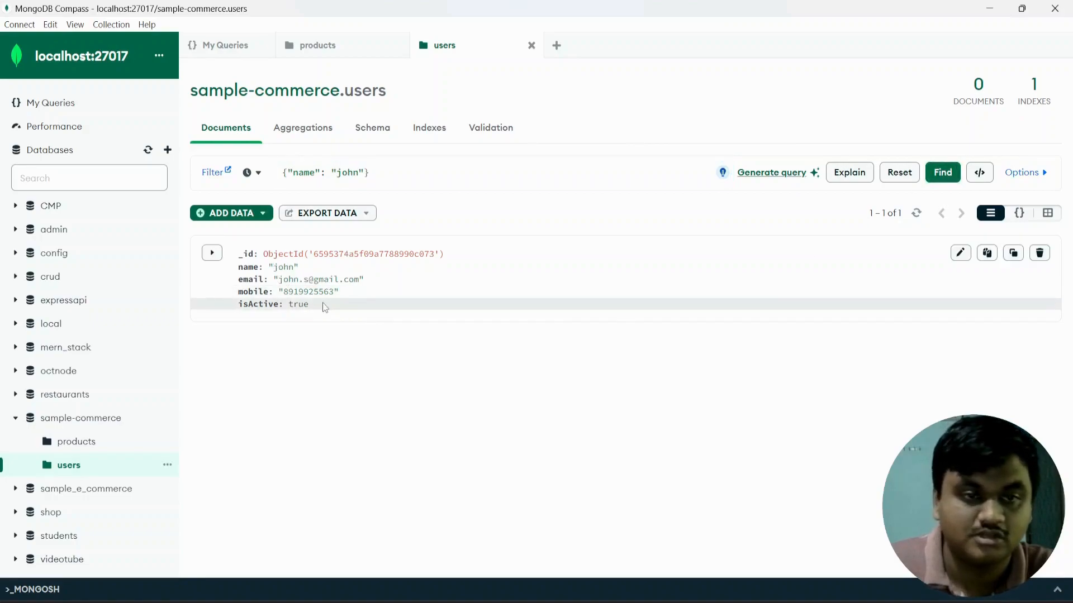
Clear the name filter and rerun the query to list all 5 users.
click(359, 174)
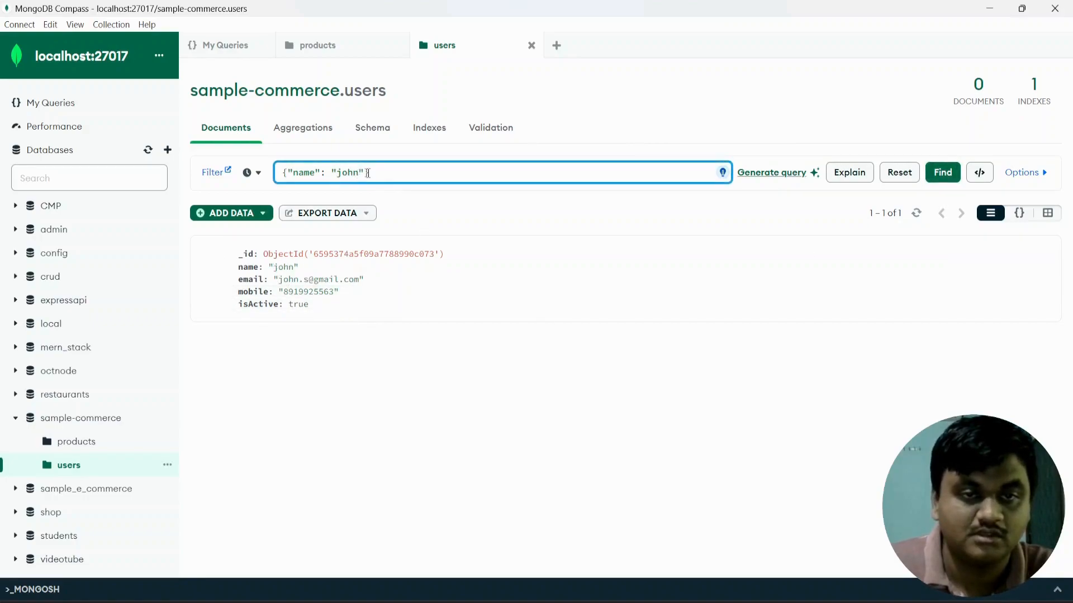
drag(368, 174, 279, 174)
key(BackSpace)
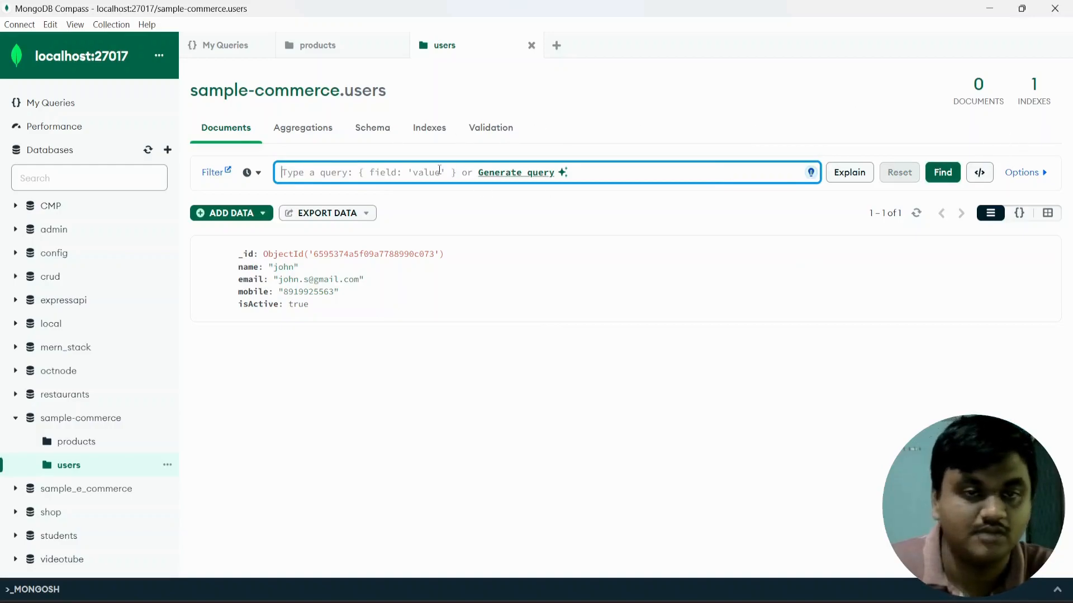
click(943, 173)
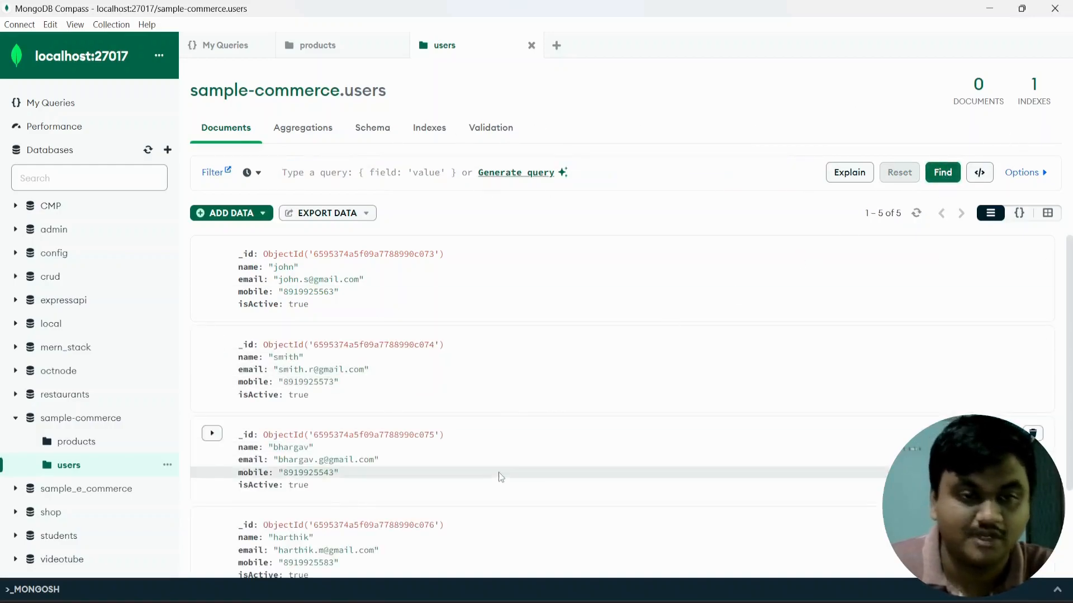
scroll(498, 472, down, 3)
scroll(493, 460, up, 3)
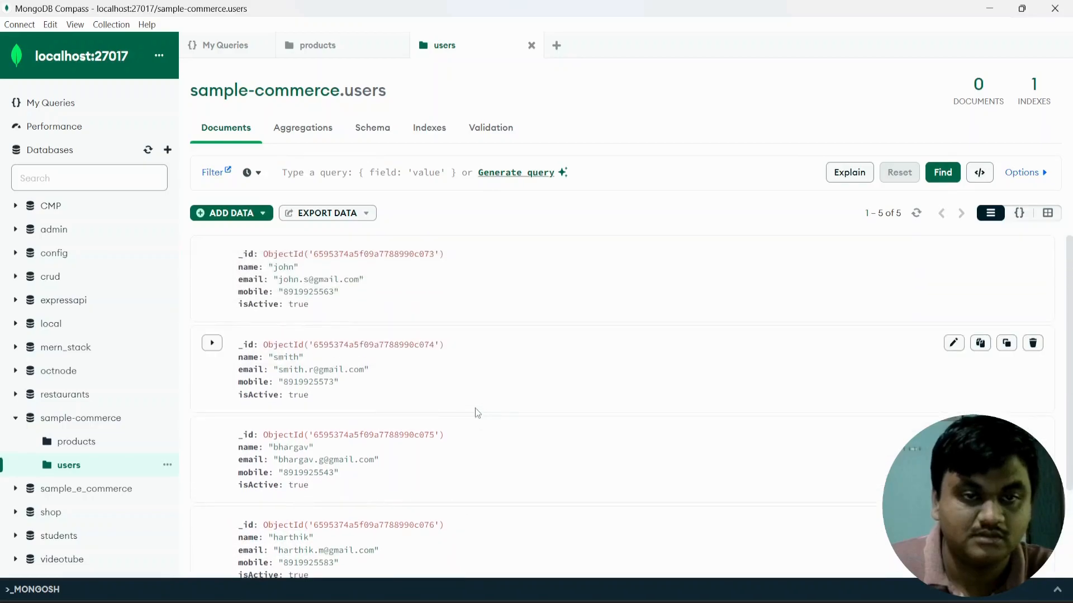
scroll(478, 413, down, 2)
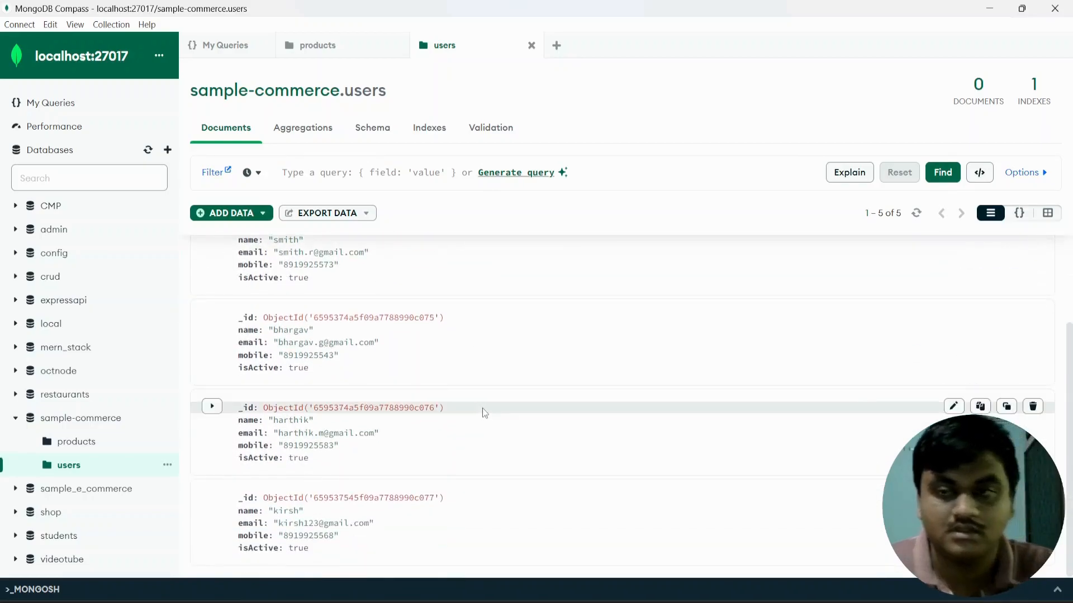
Export the current users query results rather than the full collection, choosing specific fields.
click(319, 214)
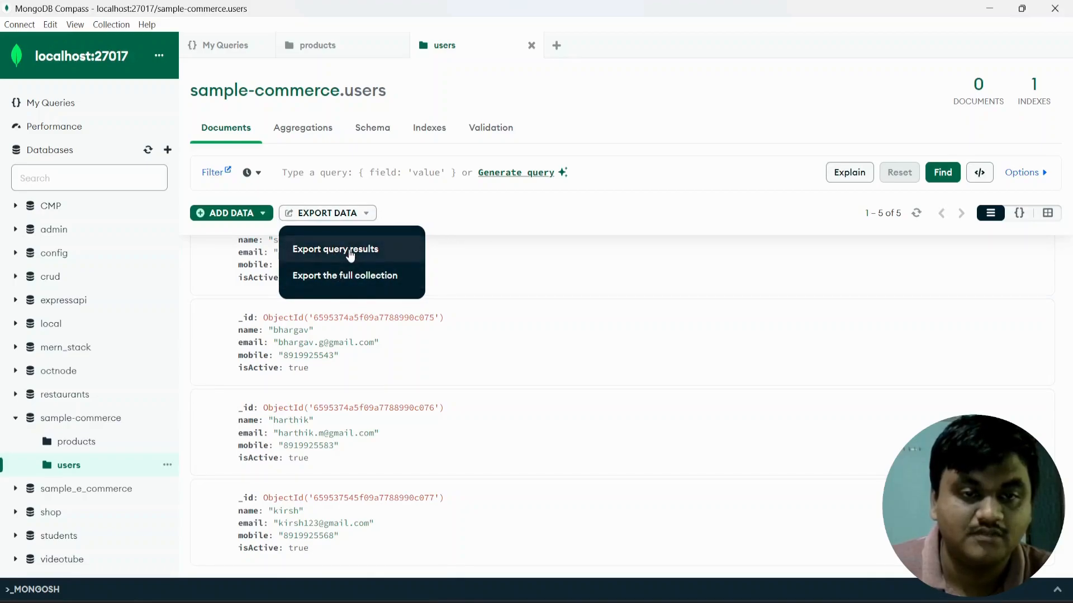
click(352, 285)
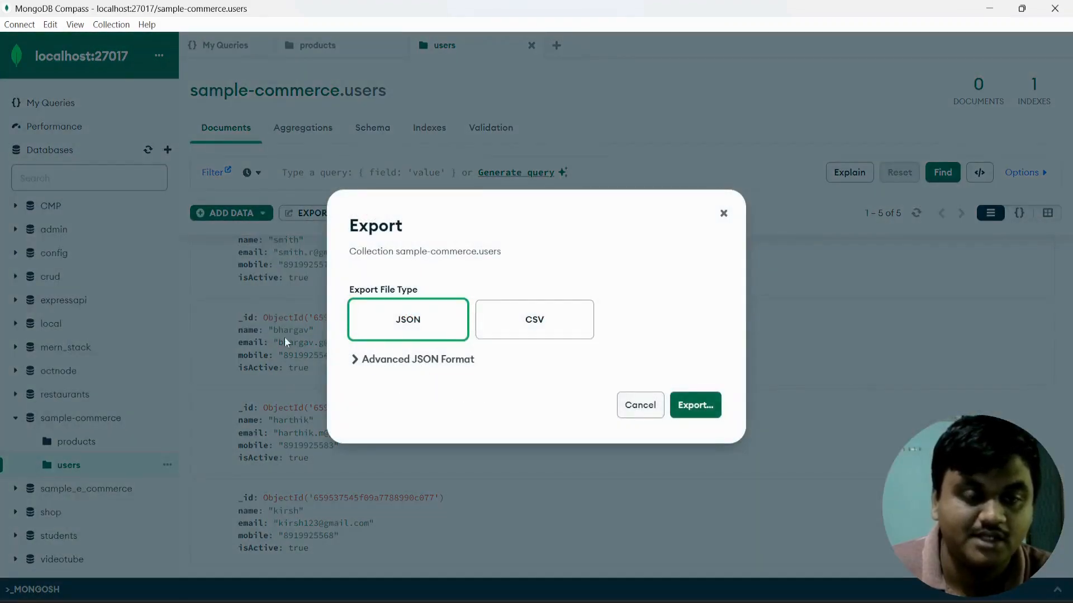
click(637, 407)
click(359, 215)
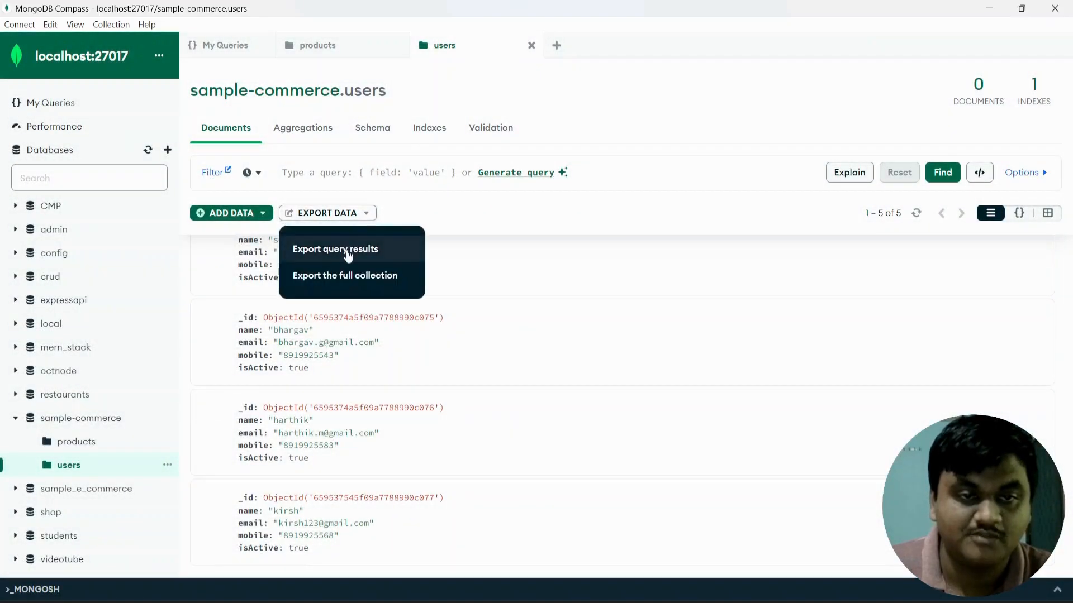
click(352, 250)
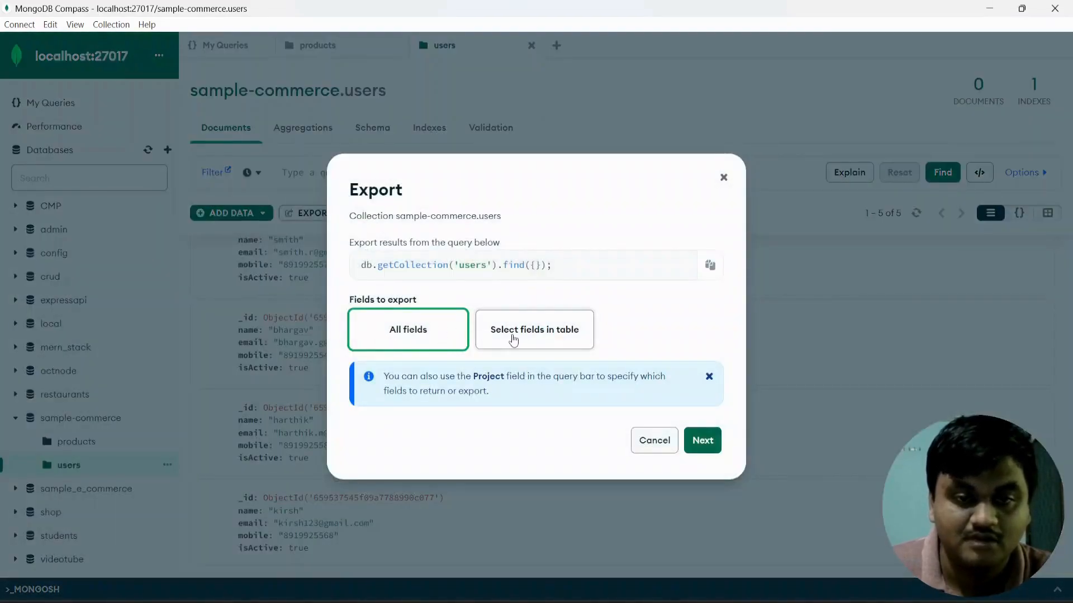
click(513, 339)
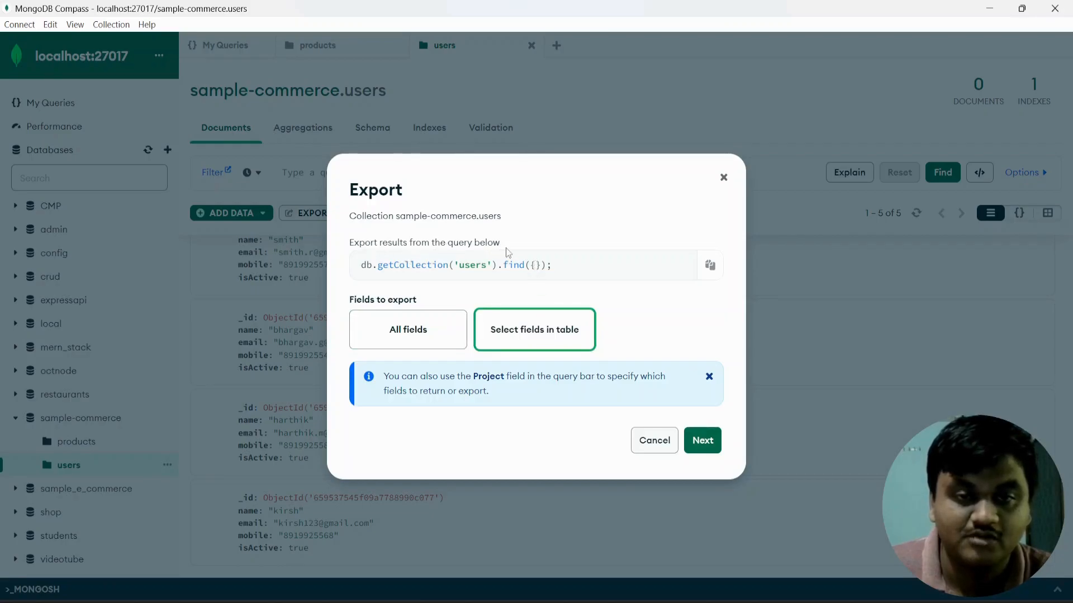
click(700, 441)
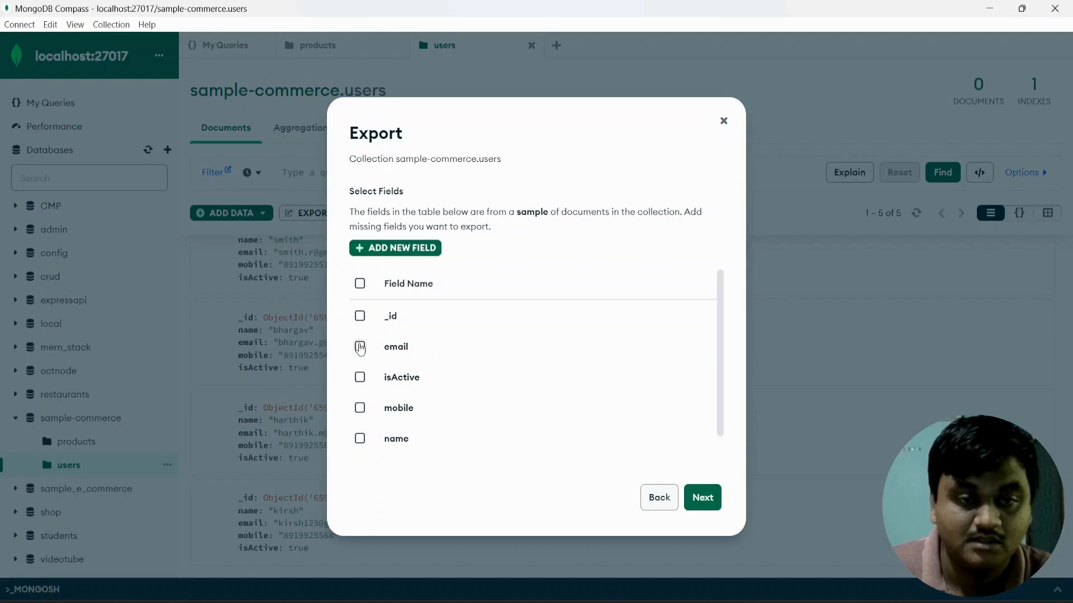
Limit the export to the _id, email, isActive and mobile fields.
click(359, 316)
click(360, 351)
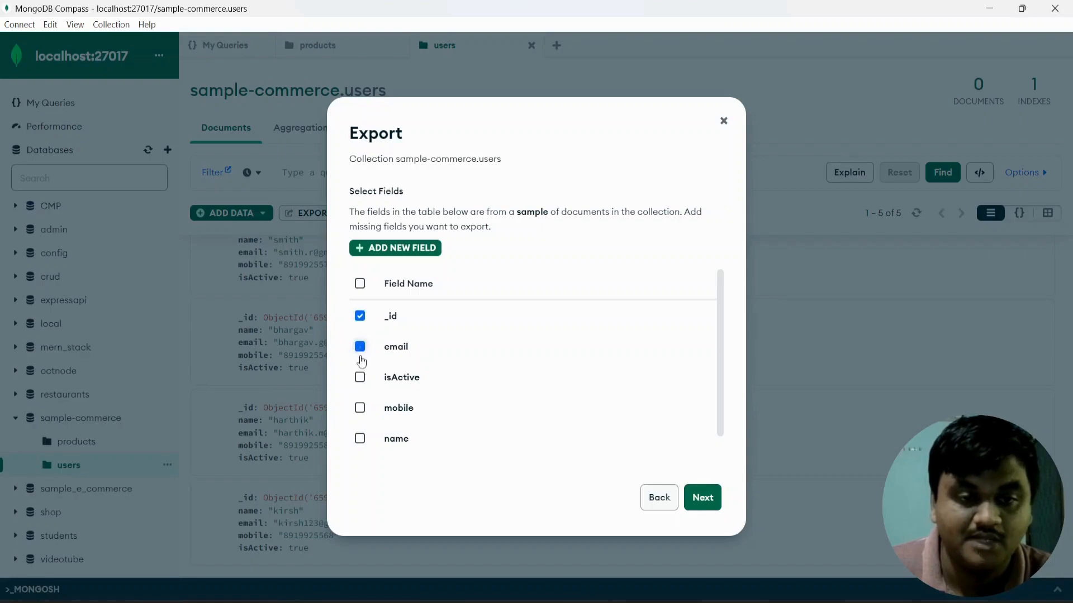
click(360, 378)
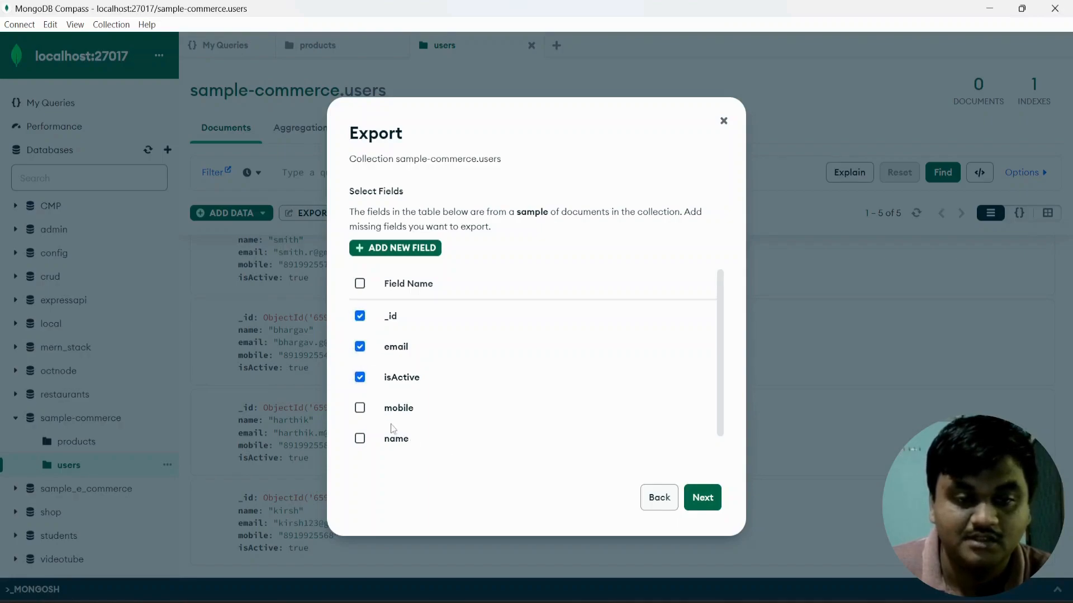
click(360, 408)
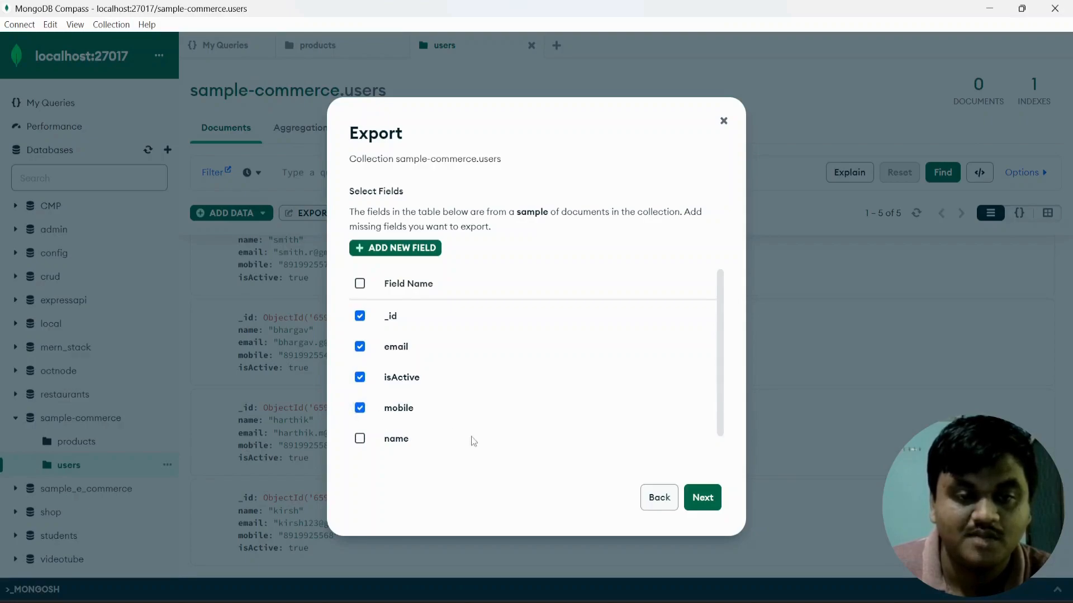
scroll(454, 438, down, 1)
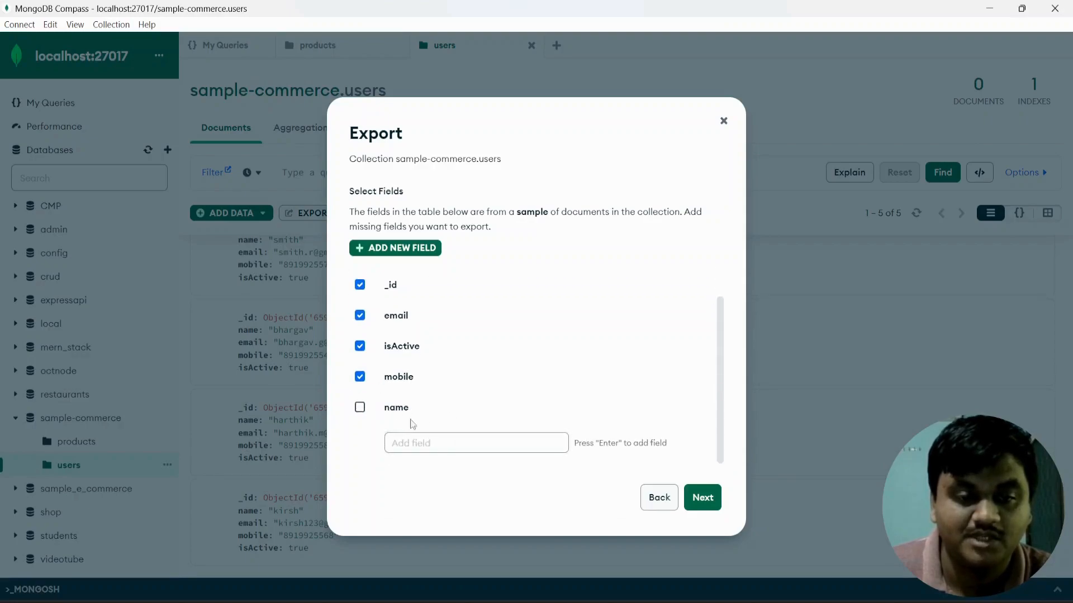
scroll(613, 403, up, 1)
click(703, 497)
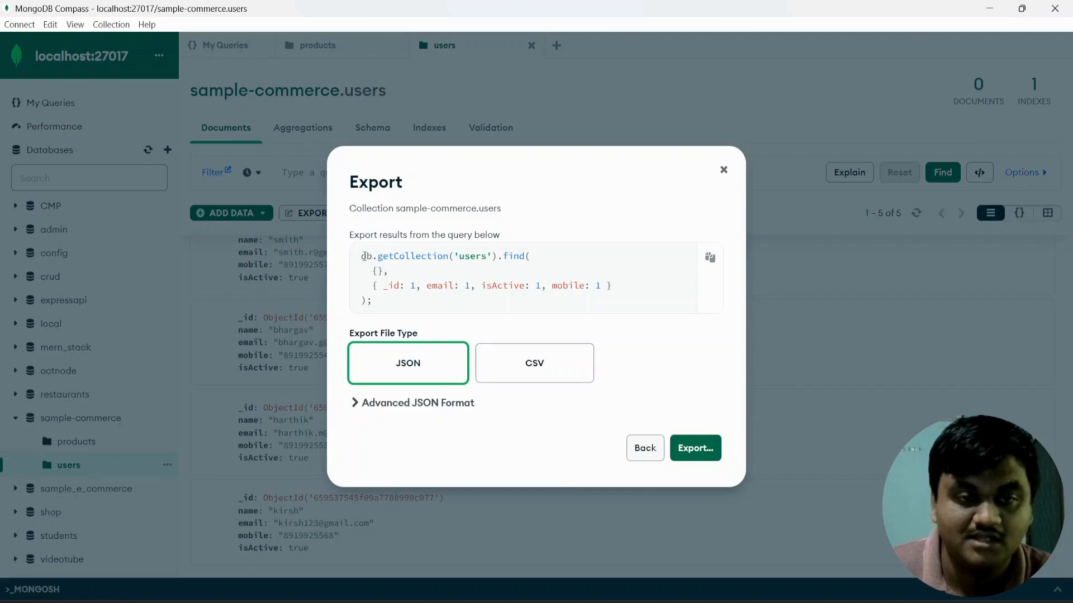
Review the export query preview, keep JSON as the file type, and start the export.
drag(362, 256, 390, 302)
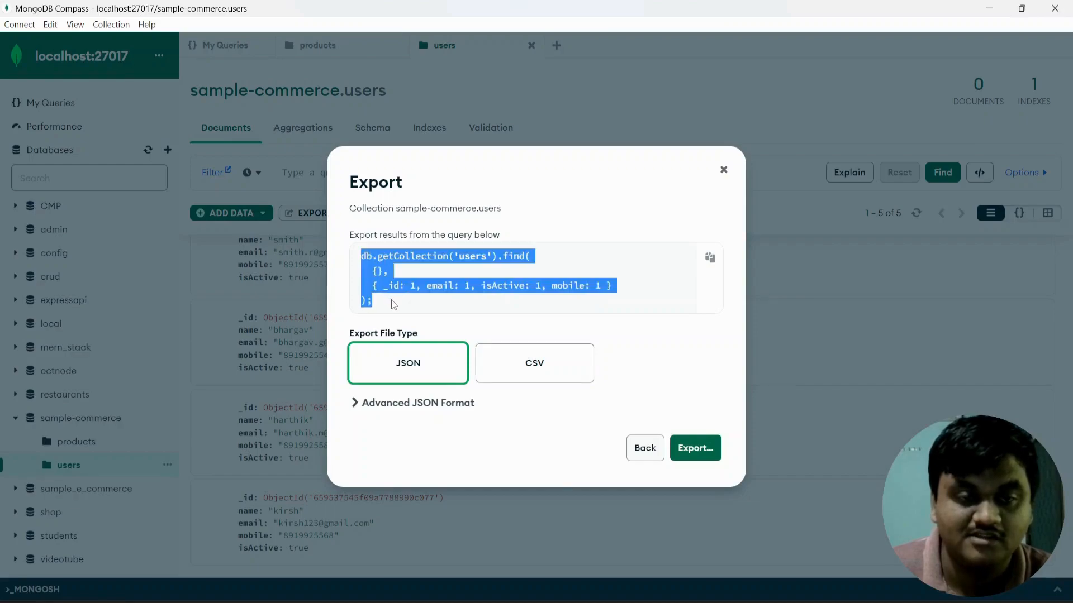
click(395, 300)
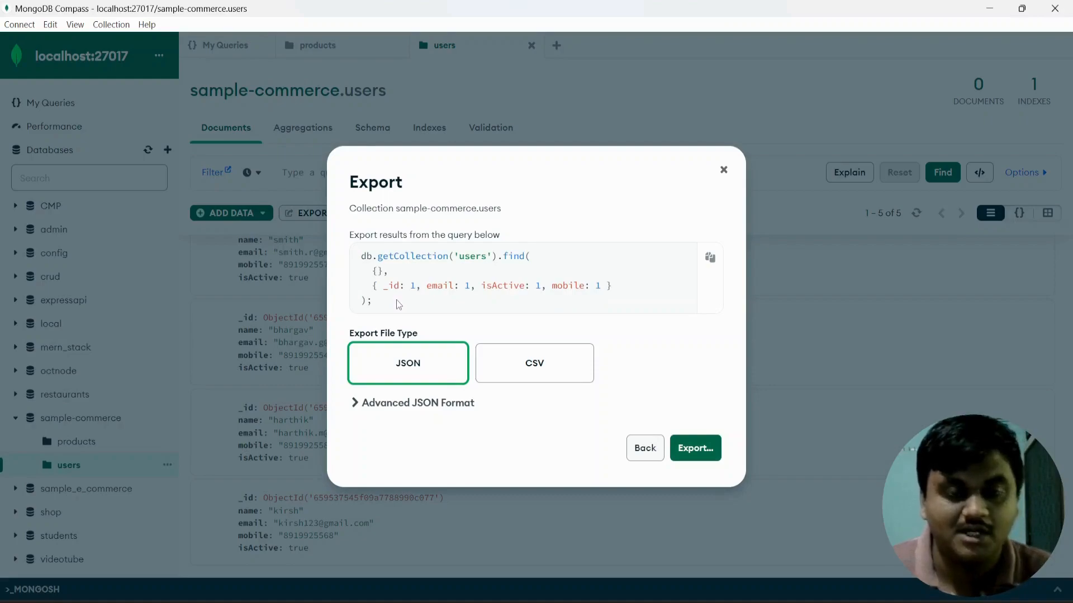
drag(397, 300, 364, 261)
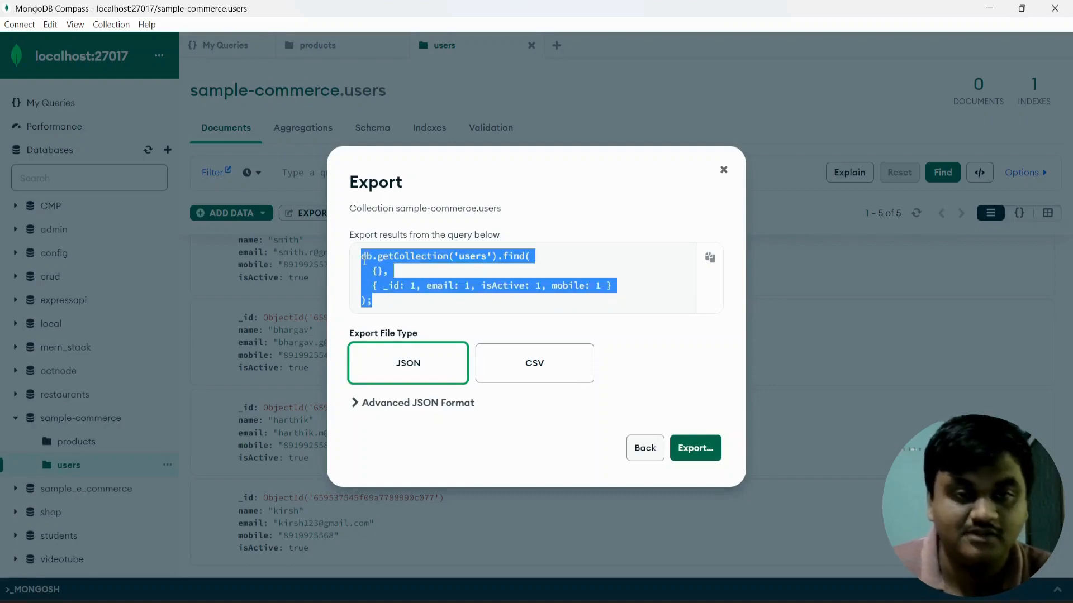
click(379, 306)
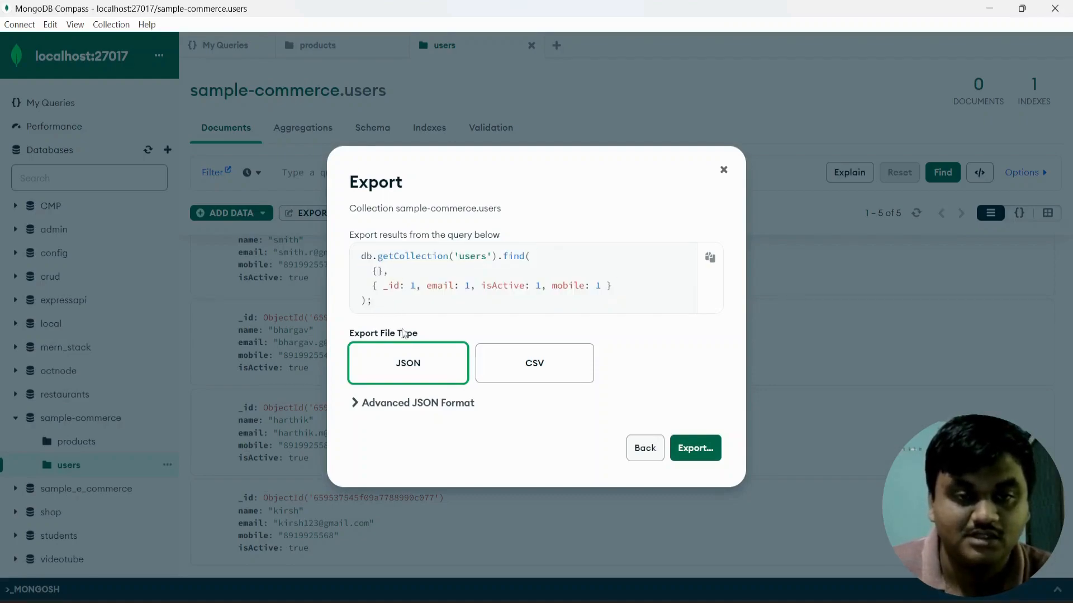
drag(414, 333, 351, 329)
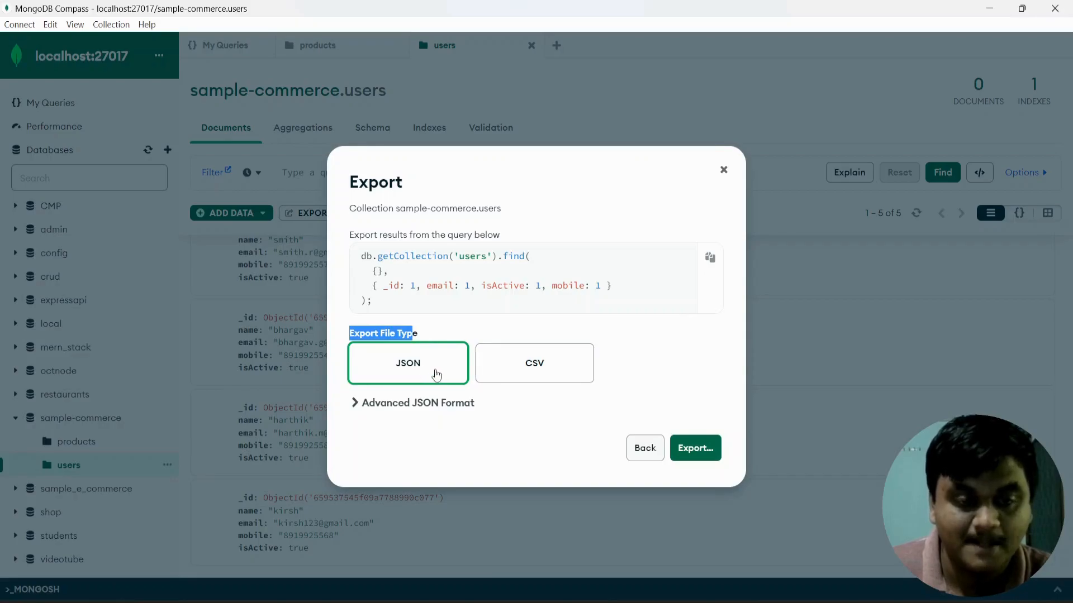
click(681, 450)
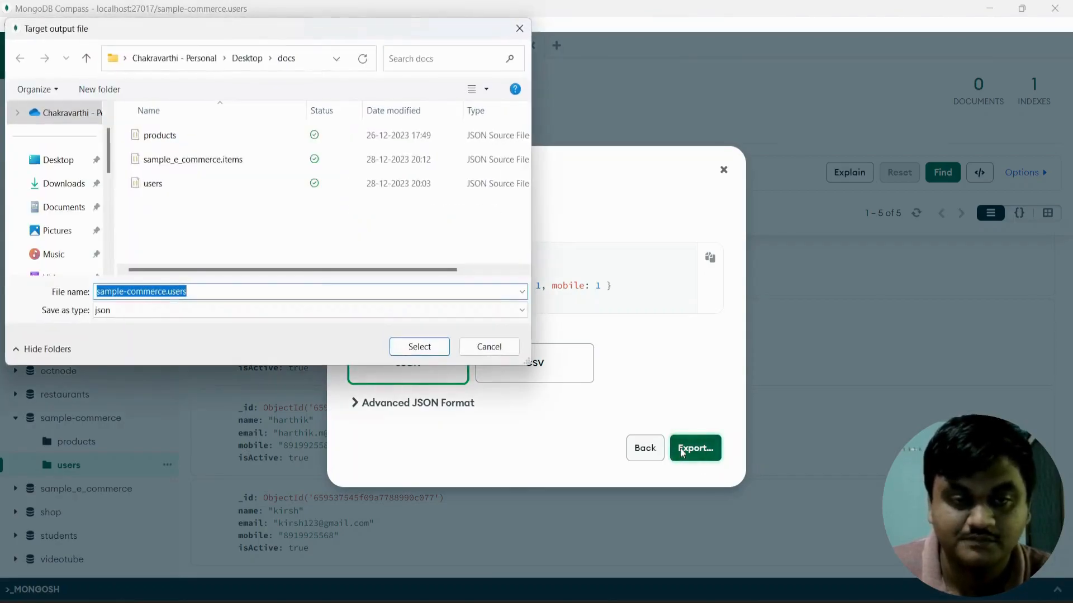
Save the export as sample-commerce.users in the docs folder on the Desktop.
click(66, 165)
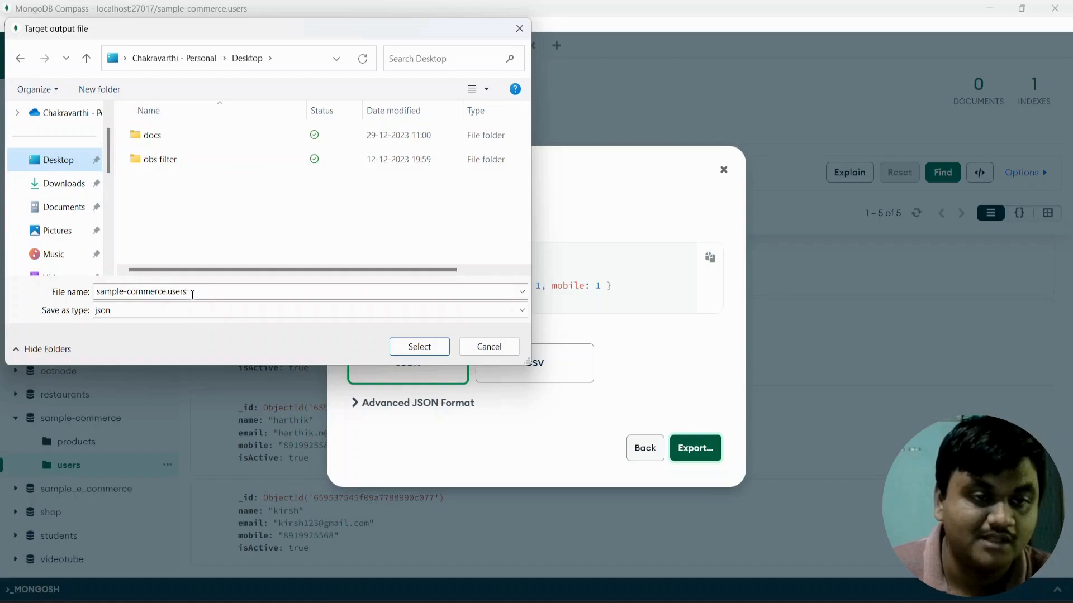
click(159, 294)
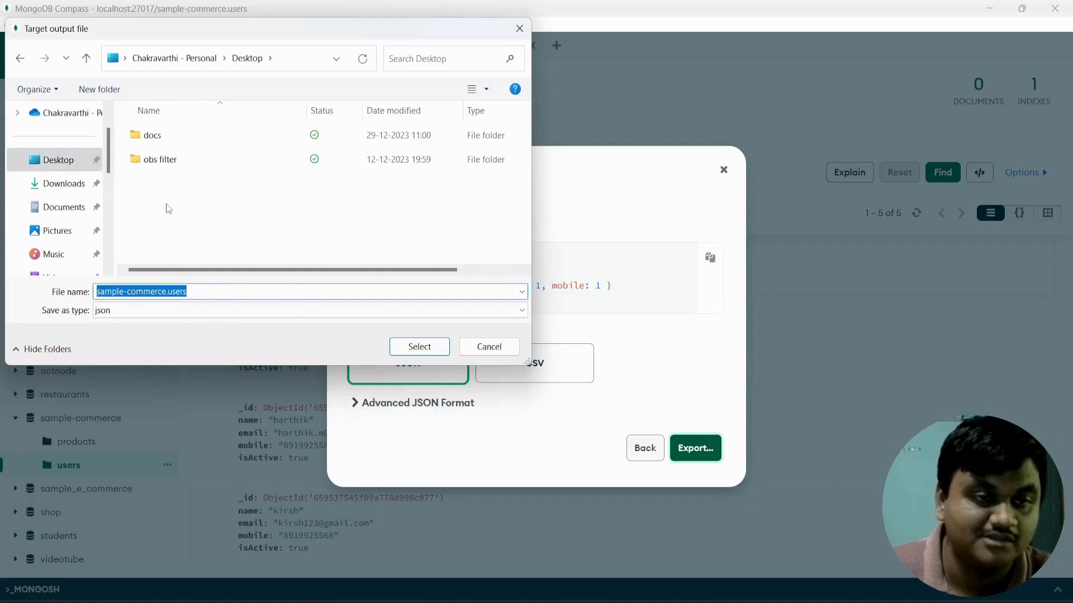
double_click(147, 137)
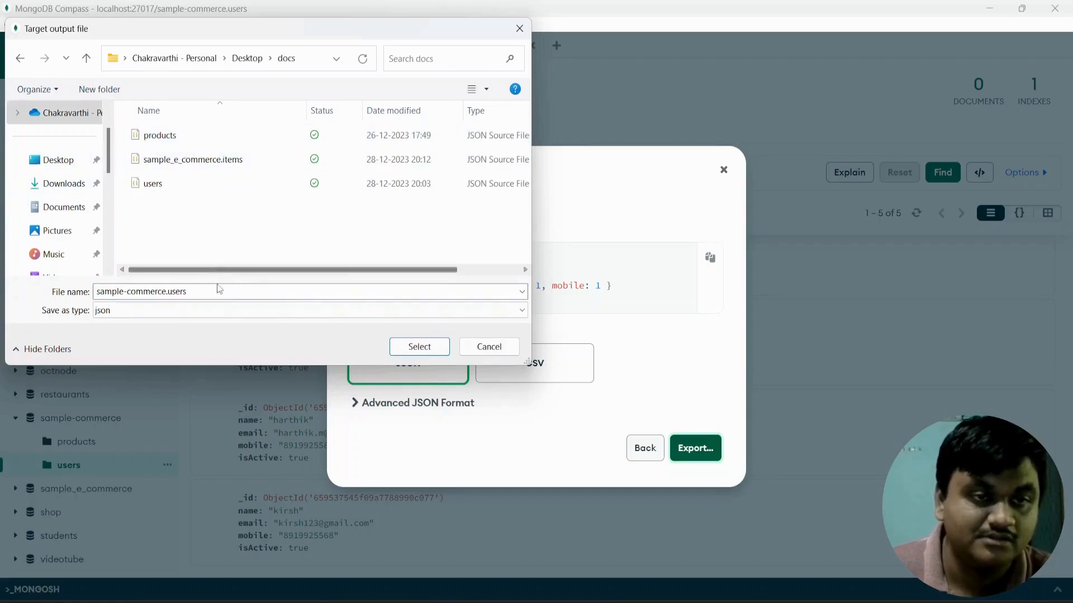
click(424, 350)
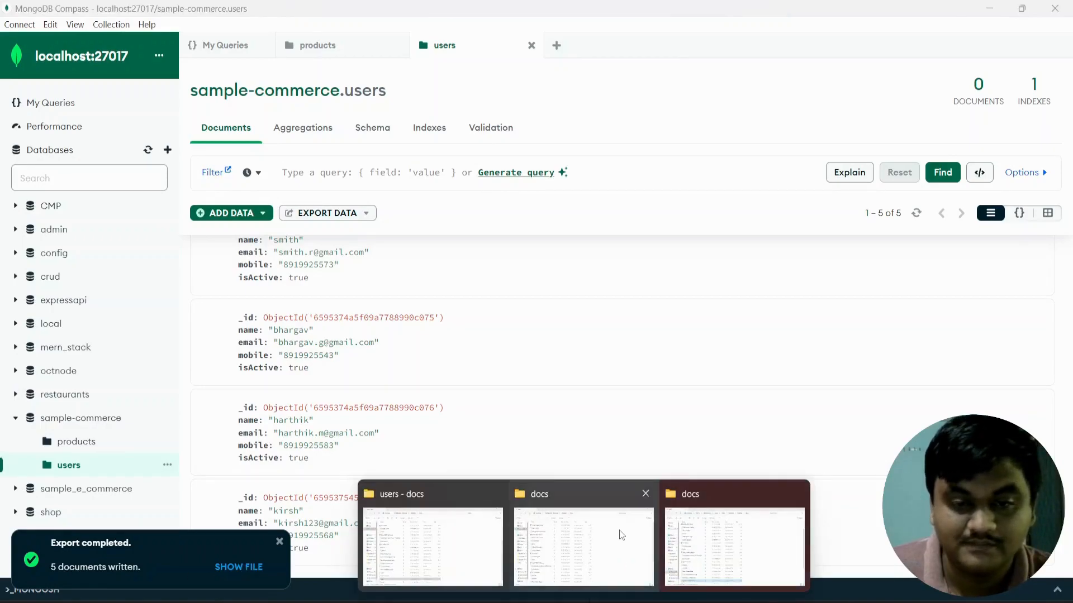
Open the exported sample-commerce.users file from the docs folder in Visual Studio Code.
click(729, 544)
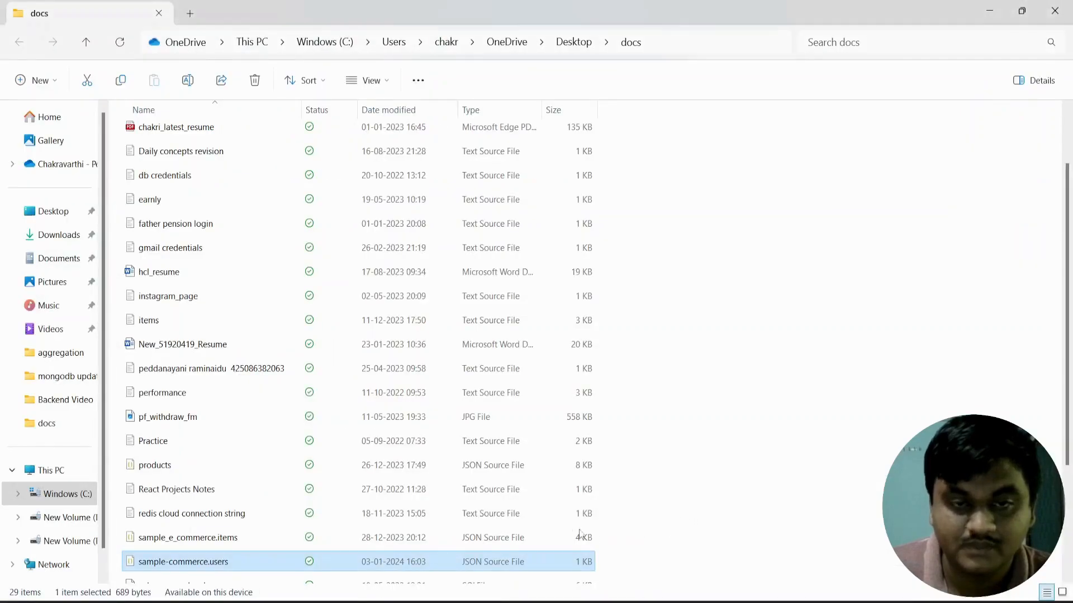
right_click(273, 561)
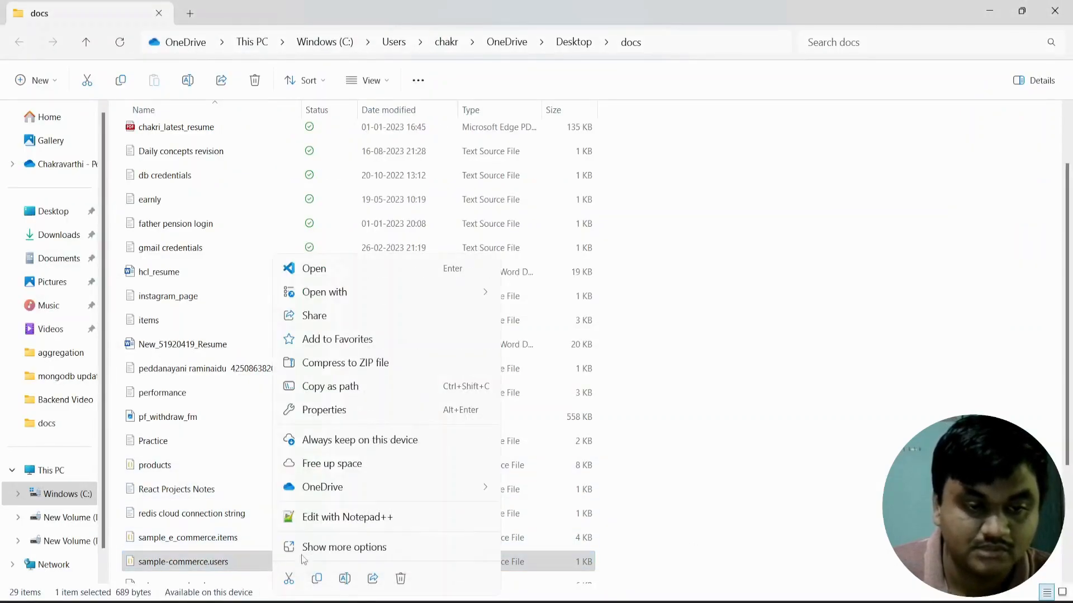
click(309, 268)
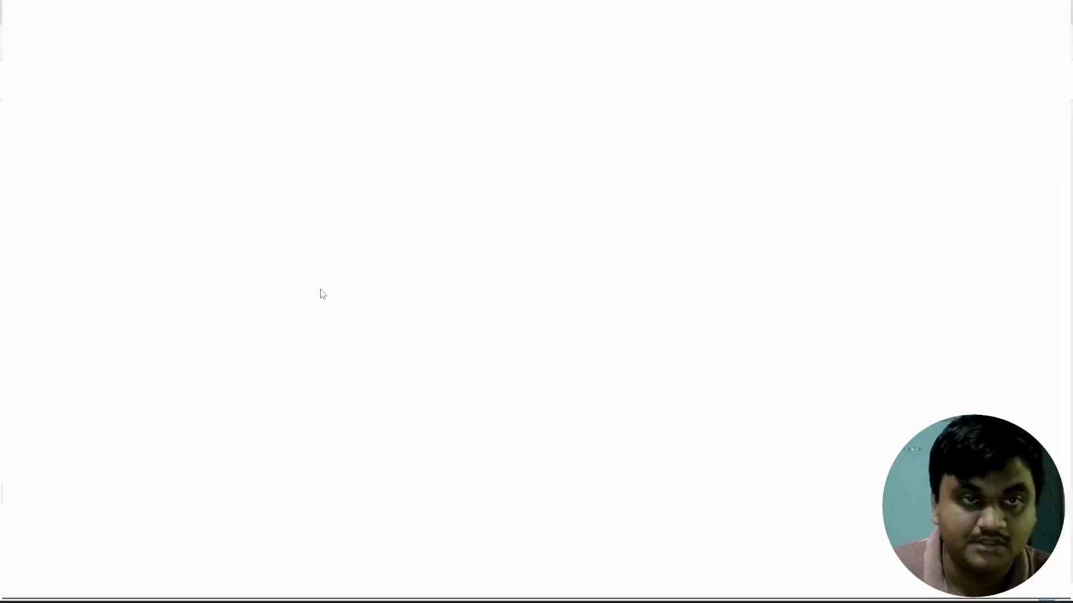
Review the exported JSON's email and isActive values, then minimize VS Code and return to Compass.
scroll(335, 313, down, 8)
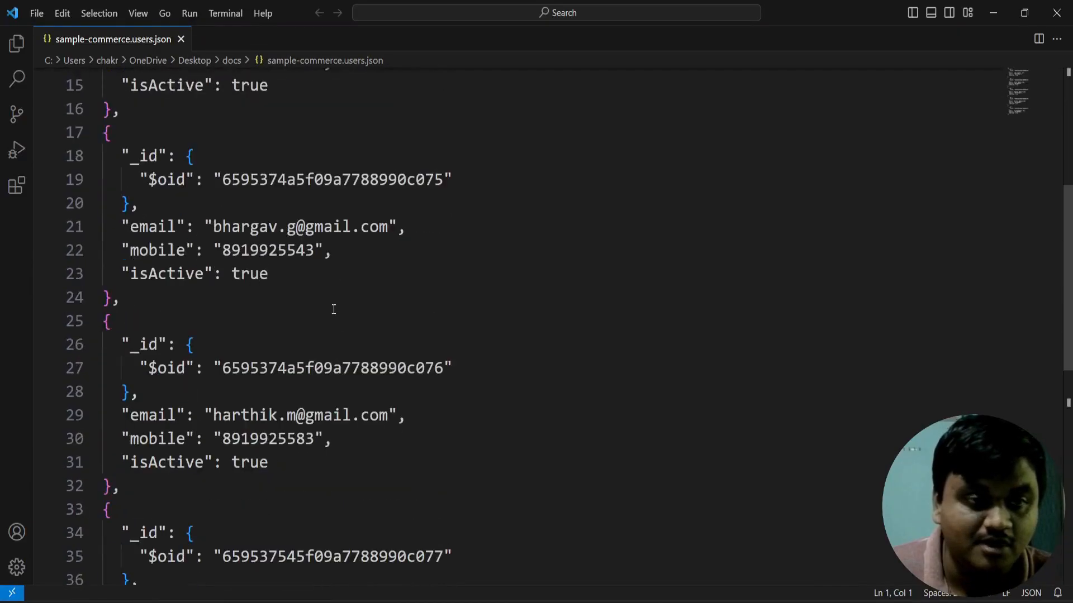
scroll(317, 353, up, 1)
scroll(316, 355, down, 3)
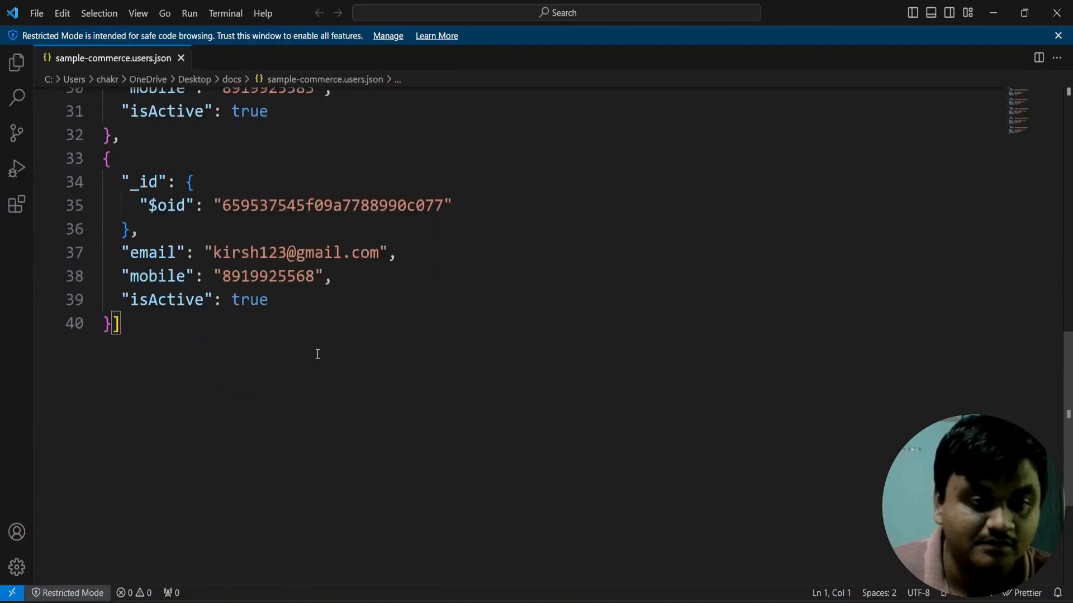
scroll(316, 356, up, 2)
drag(270, 347, 263, 347)
click(328, 369)
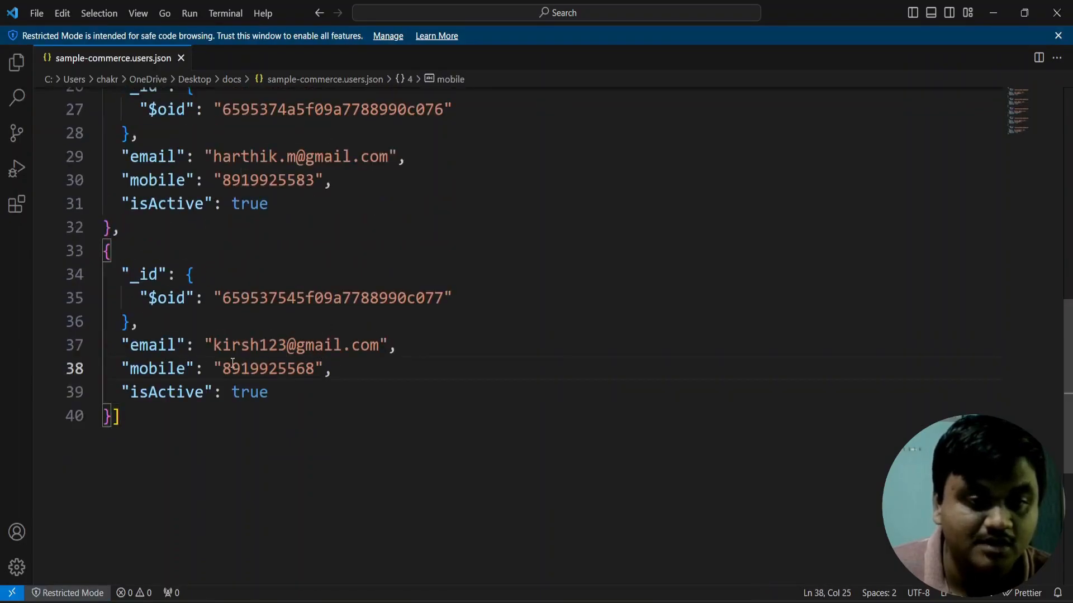
click(292, 399)
scroll(292, 399, up, 8)
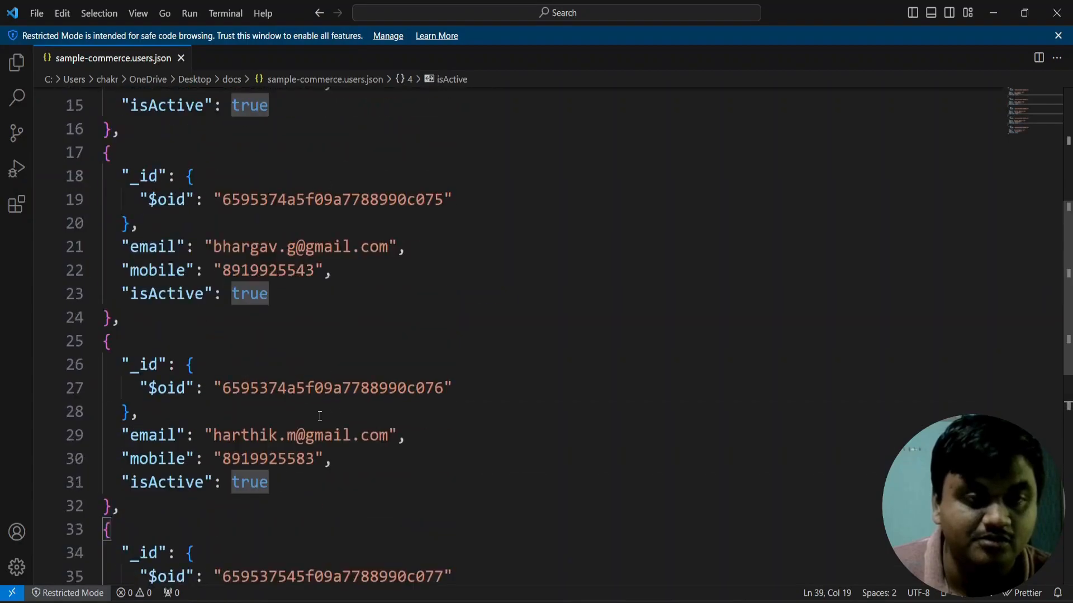
click(993, 13)
click(637, 602)
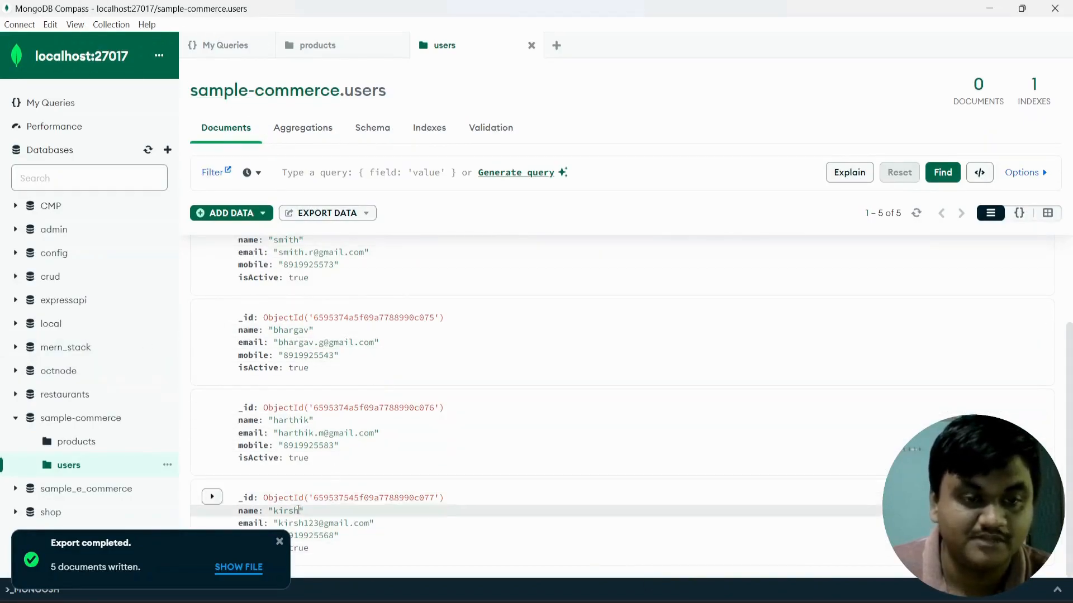
Dismiss the export notice and switch the users Aggregations pipeline to text mode.
click(279, 541)
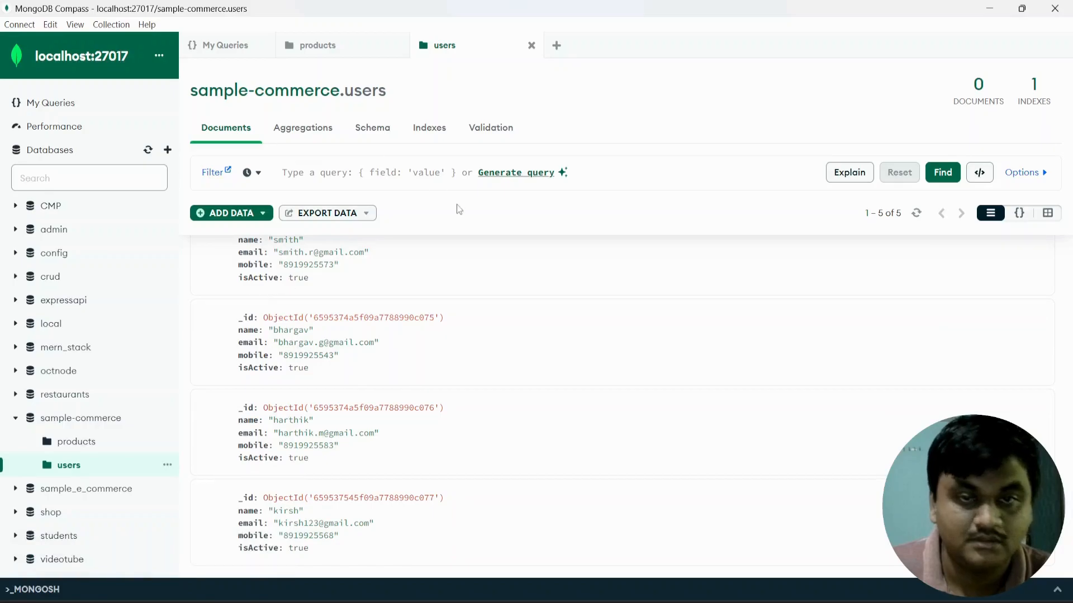
click(310, 132)
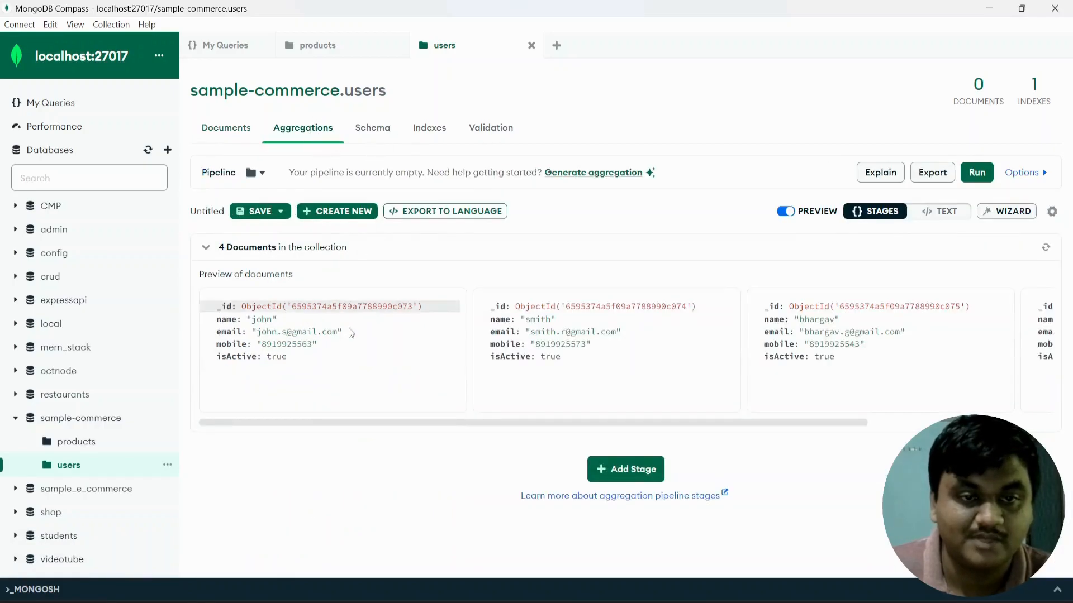
click(934, 211)
click(236, 258)
Write a $match stage filtering name for "john".
key(Return)
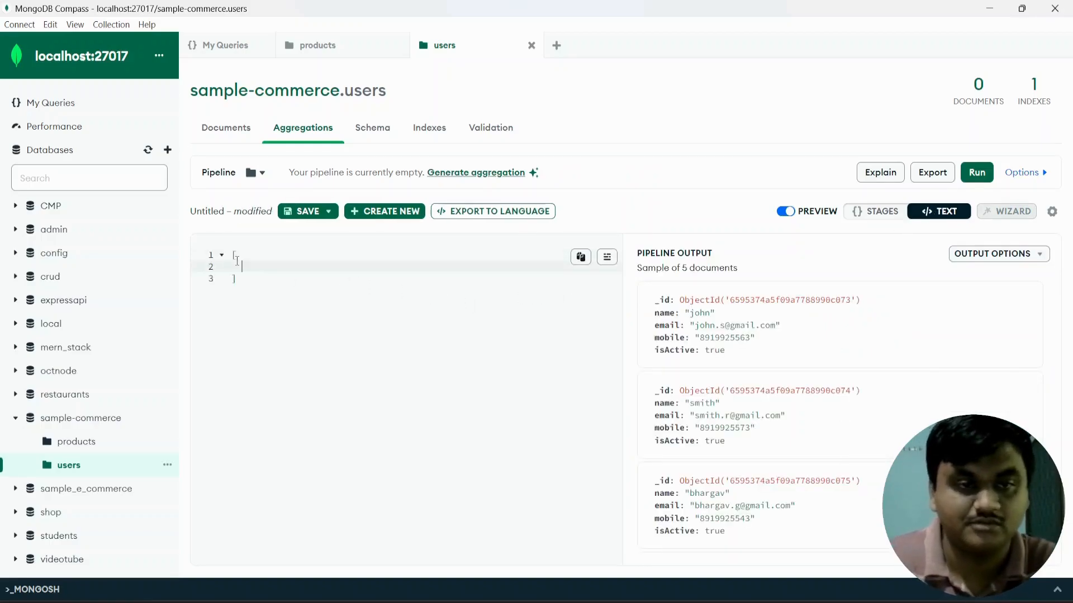
text({)
key(Return)
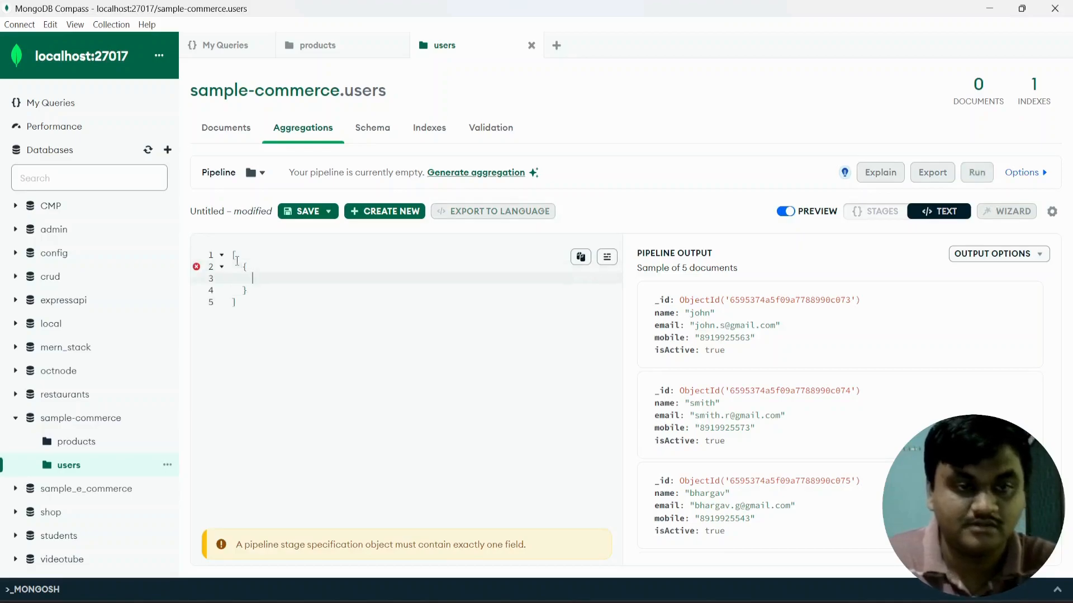
text($match:)
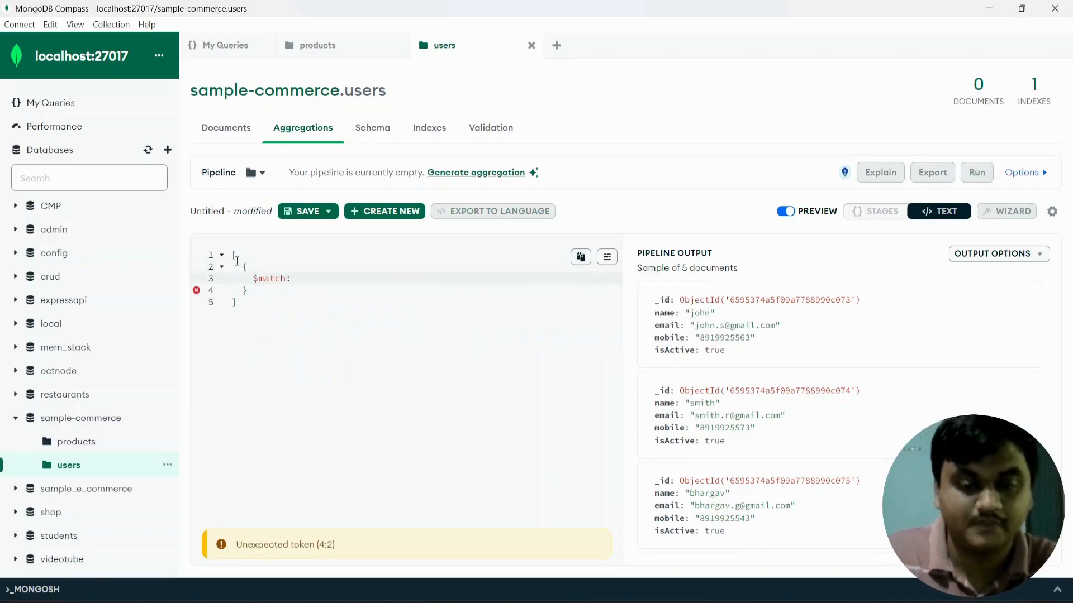
text( {)
key(Return)
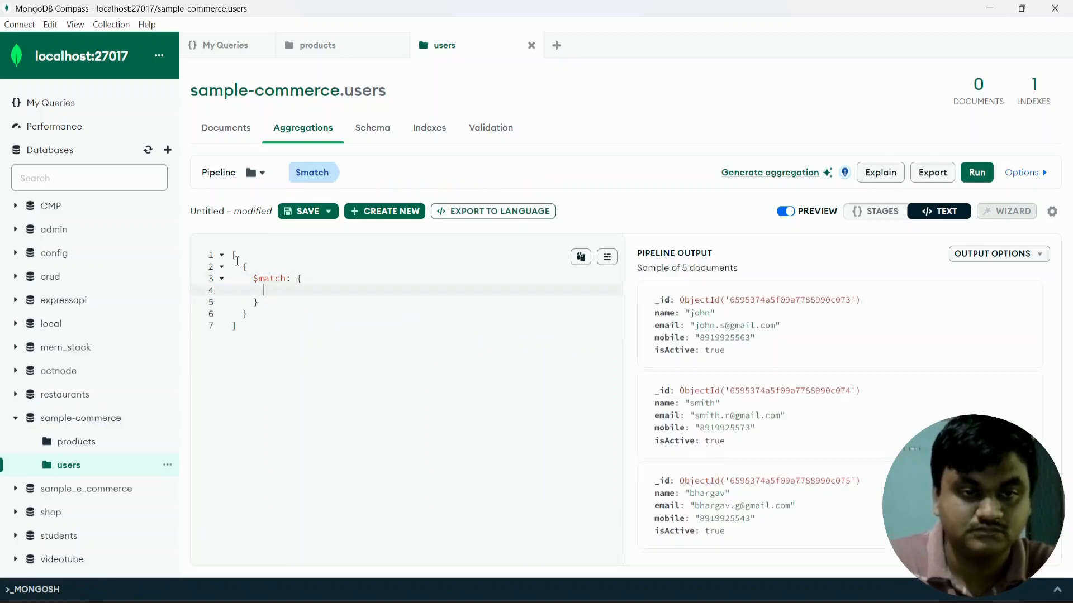
text(na)
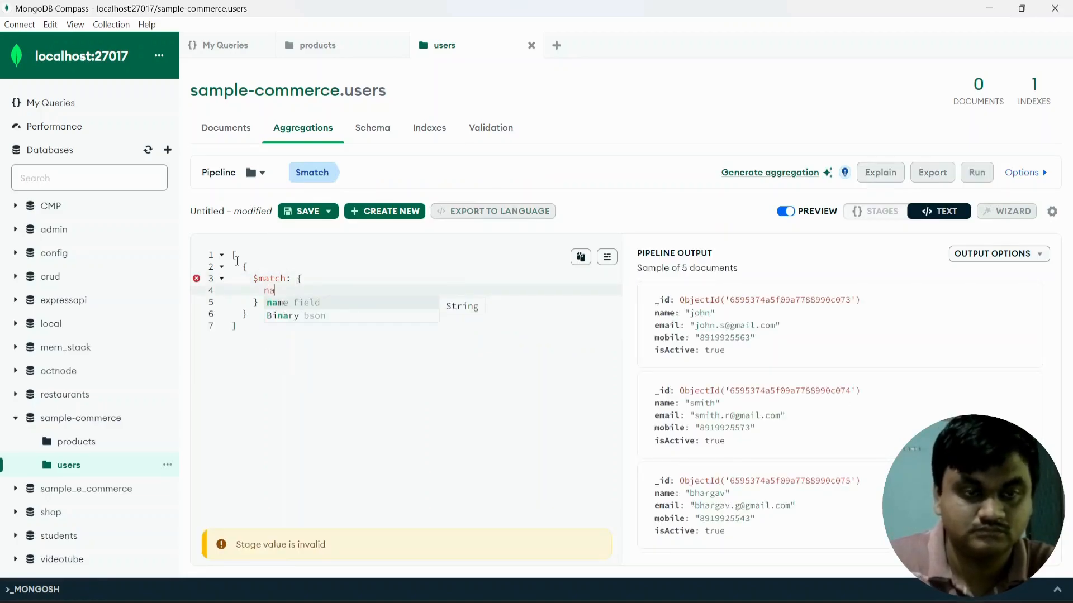
text(me: )
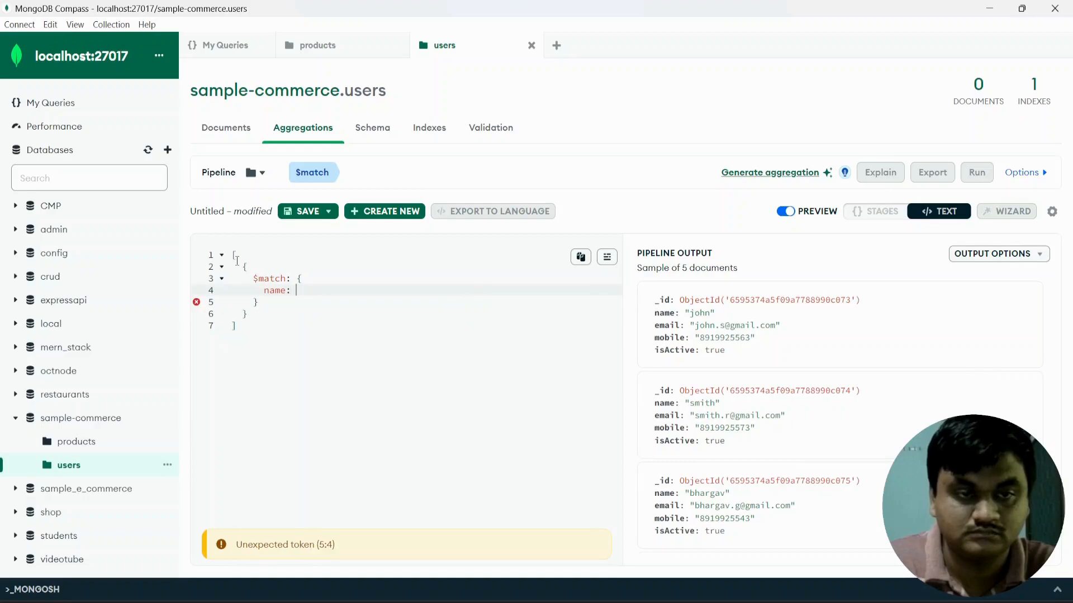
text("")
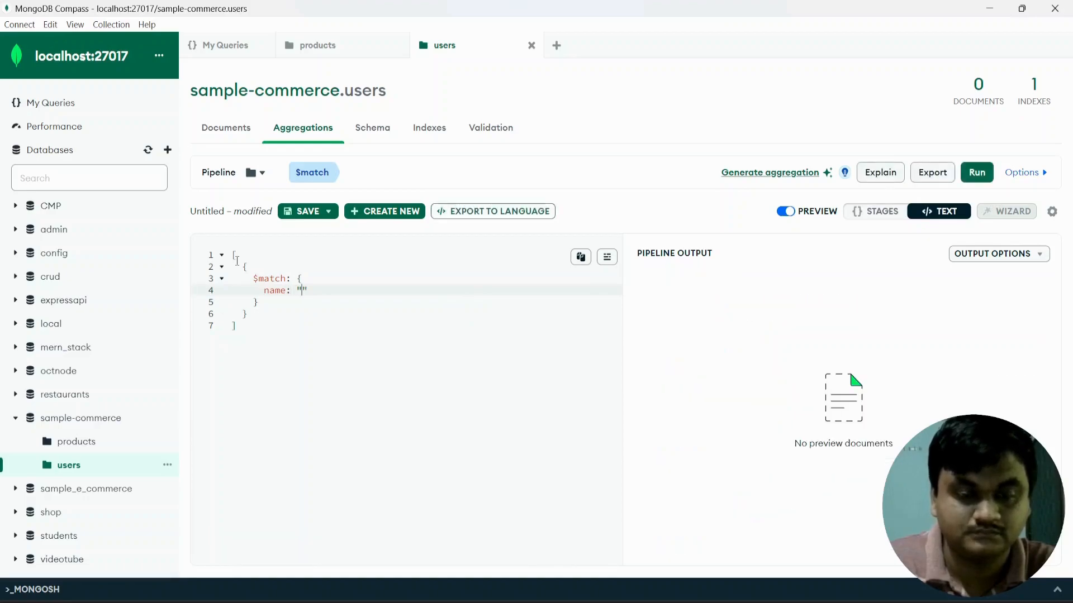
text(john)
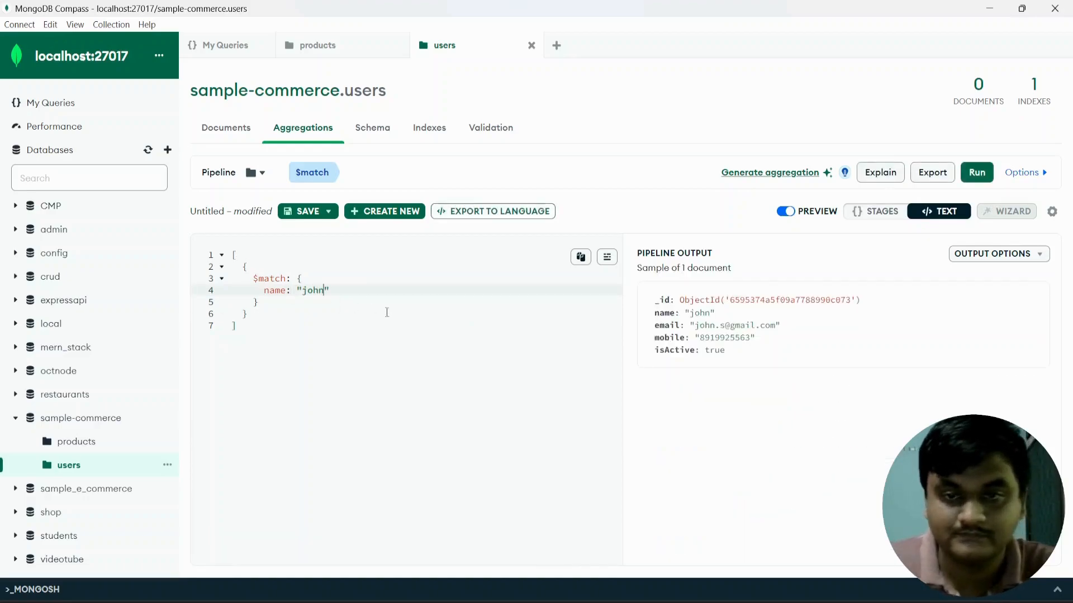
Change the $match name value to "smith", then to "kirsh".
key(BackSpace)
key(BackSpace)
key(BackSpace)
key(BackSpace)
text(smith)
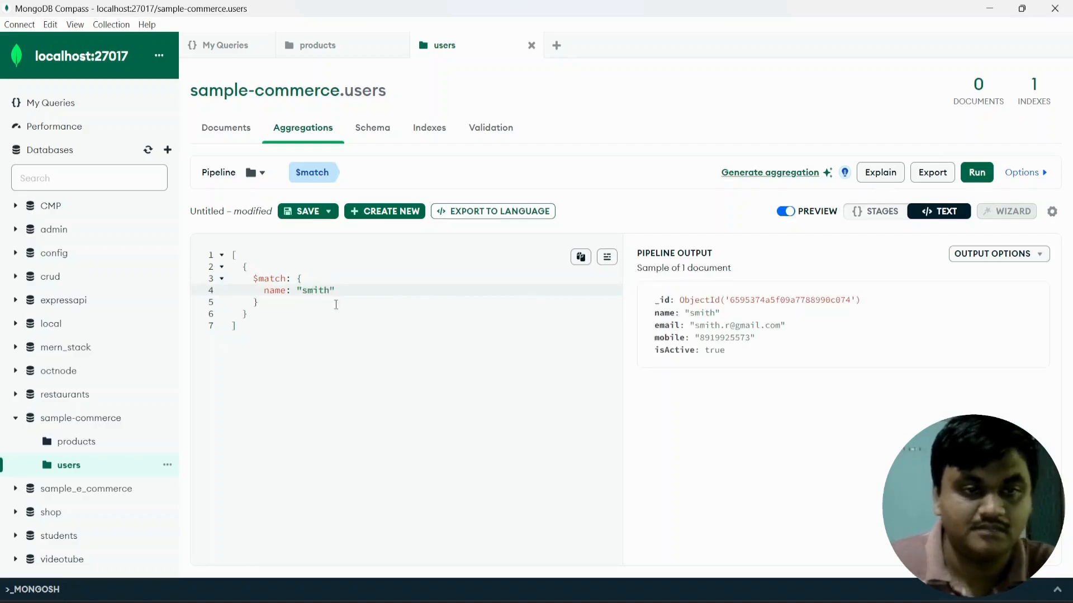
key(BackSpace)
key(BackSpace)
key(BackSpace)
key(BackSpace)
key(BackSpace)
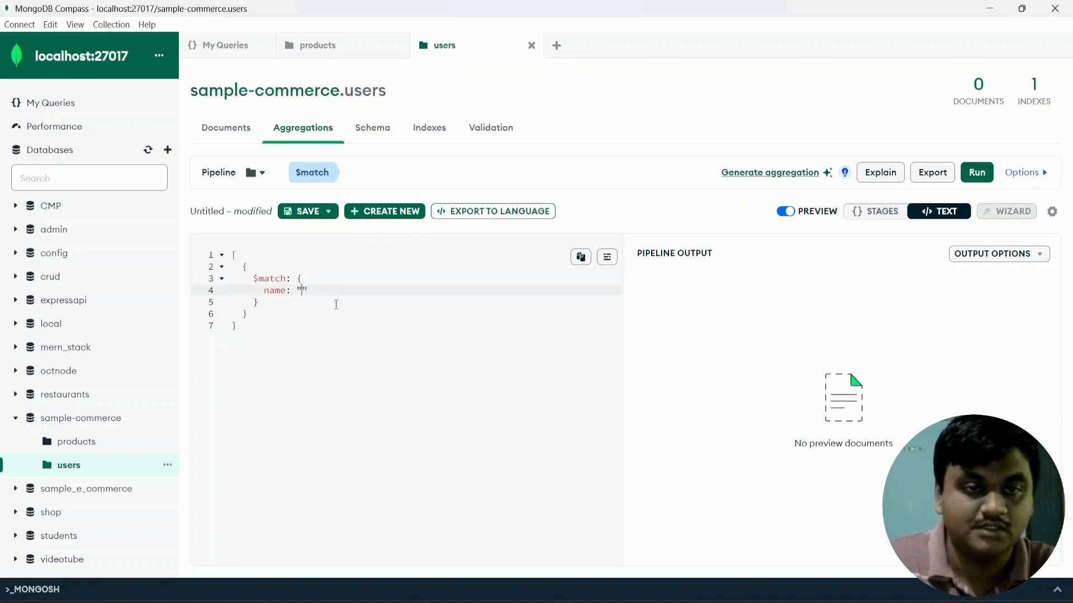
text(k)
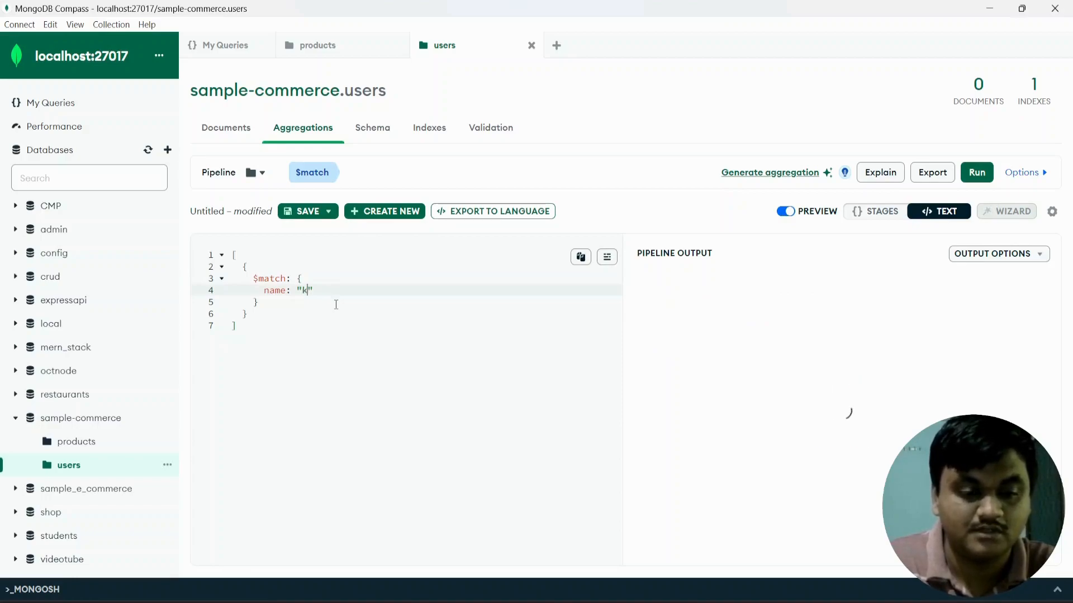
text(irsh)
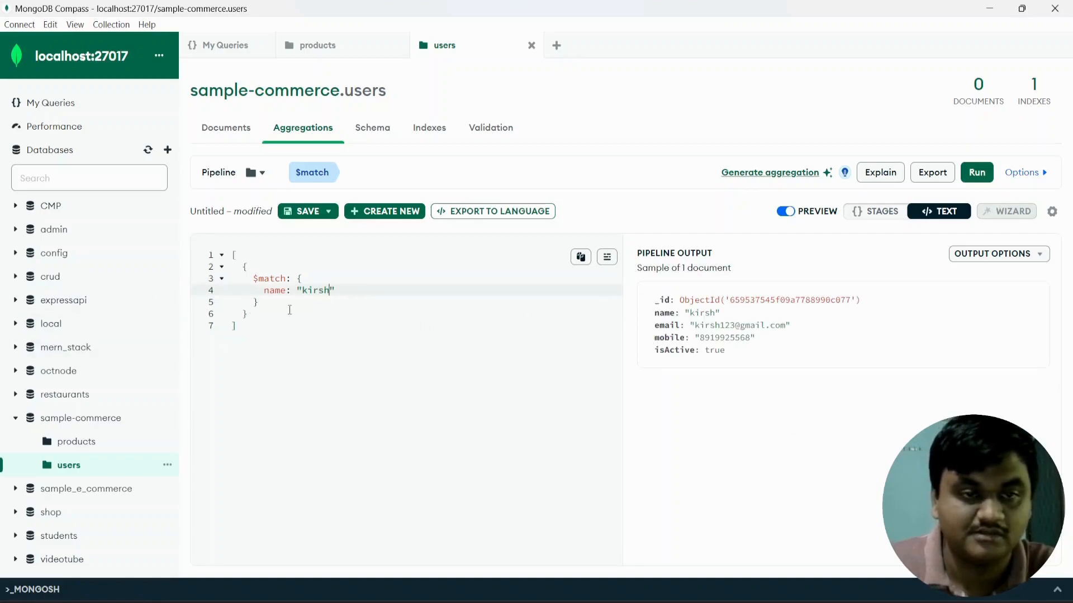
Select and delete the entire pipeline text.
click(278, 324)
drag(340, 292, 265, 293)
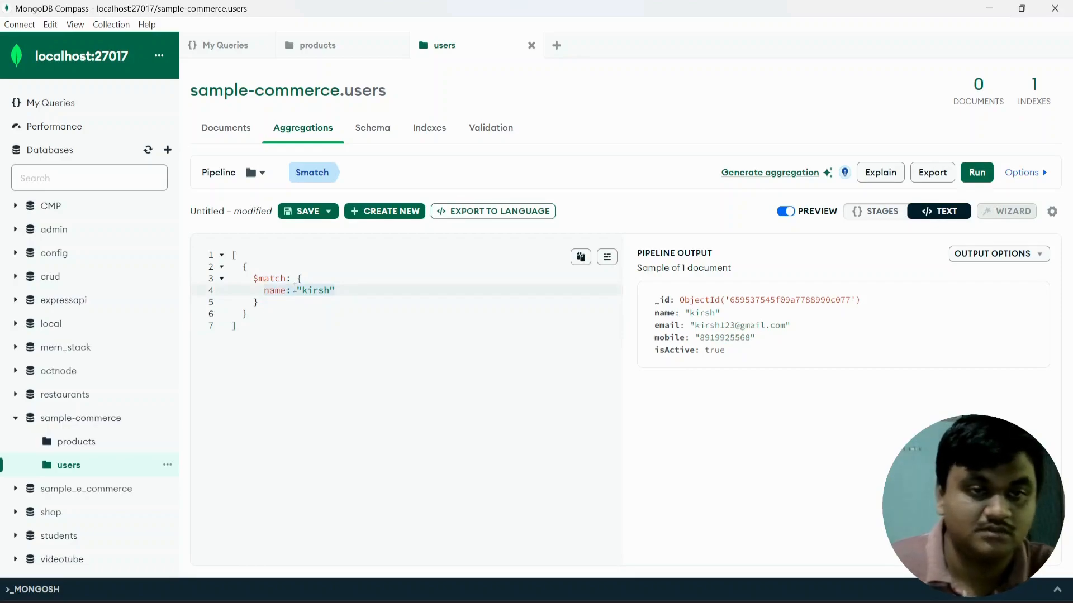
drag(278, 329, 225, 257)
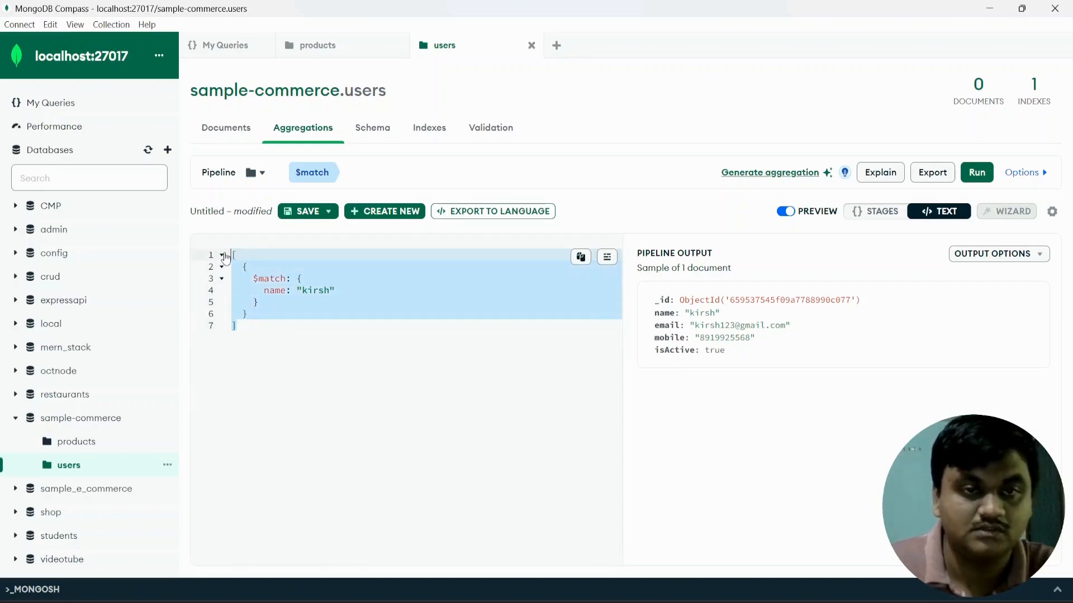
key(BackSpace)
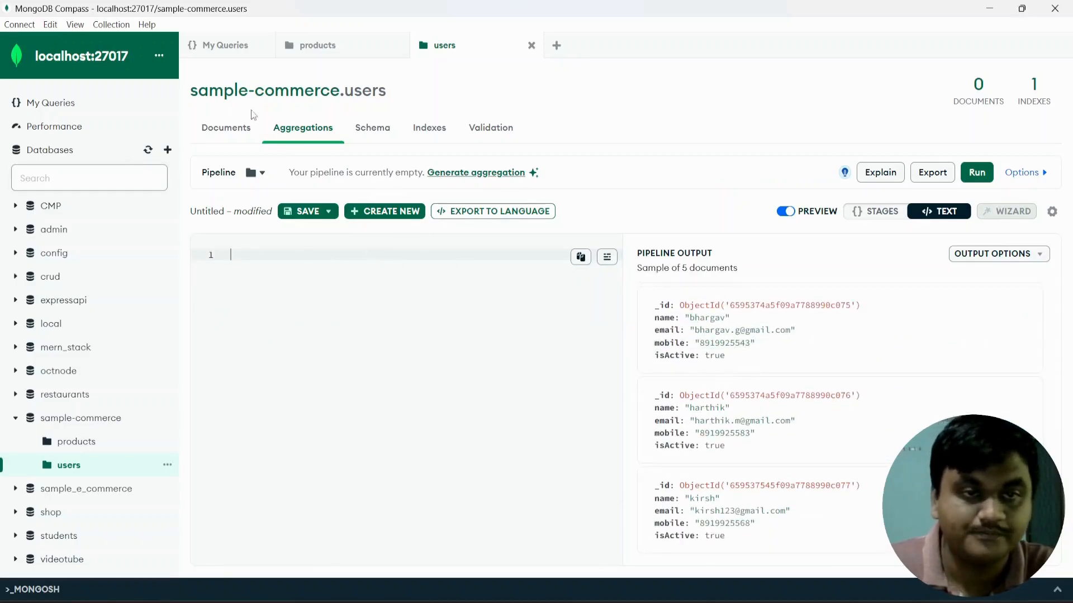
Tour the Documents, Schema, Indexes and Validation tabs, ending on Indexes.
click(222, 128)
click(385, 129)
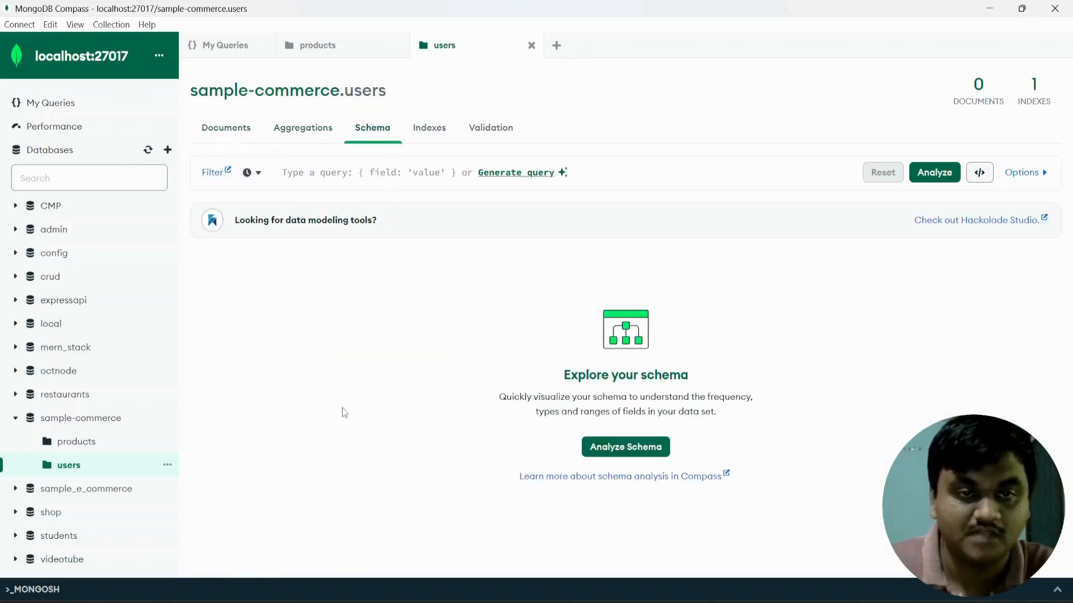
click(435, 130)
click(490, 134)
click(439, 133)
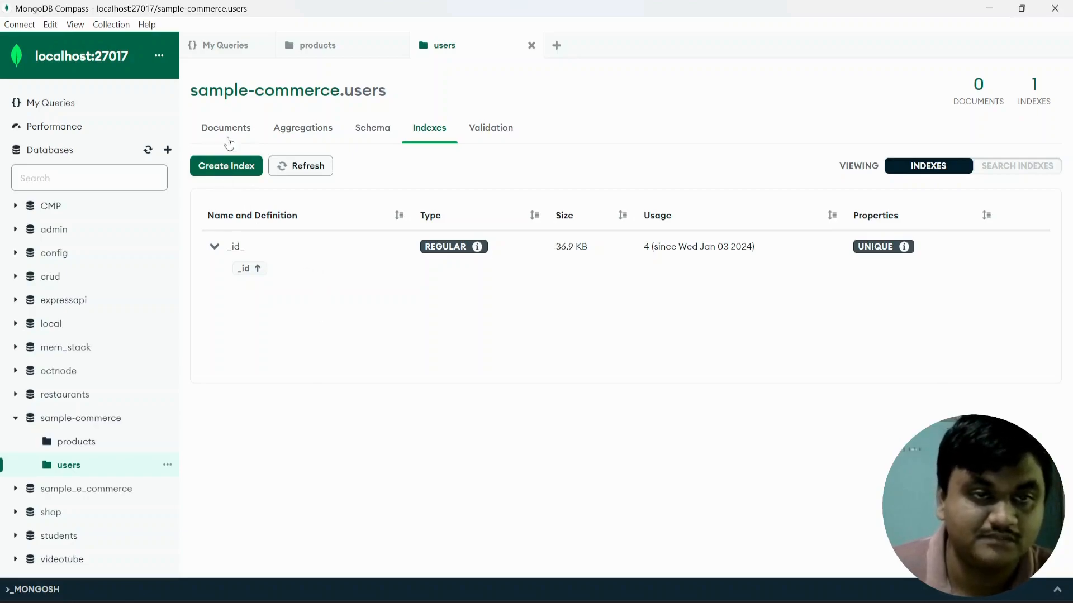
Expand the _id_ index in the users Indexes table to see its key.
click(227, 132)
click(423, 130)
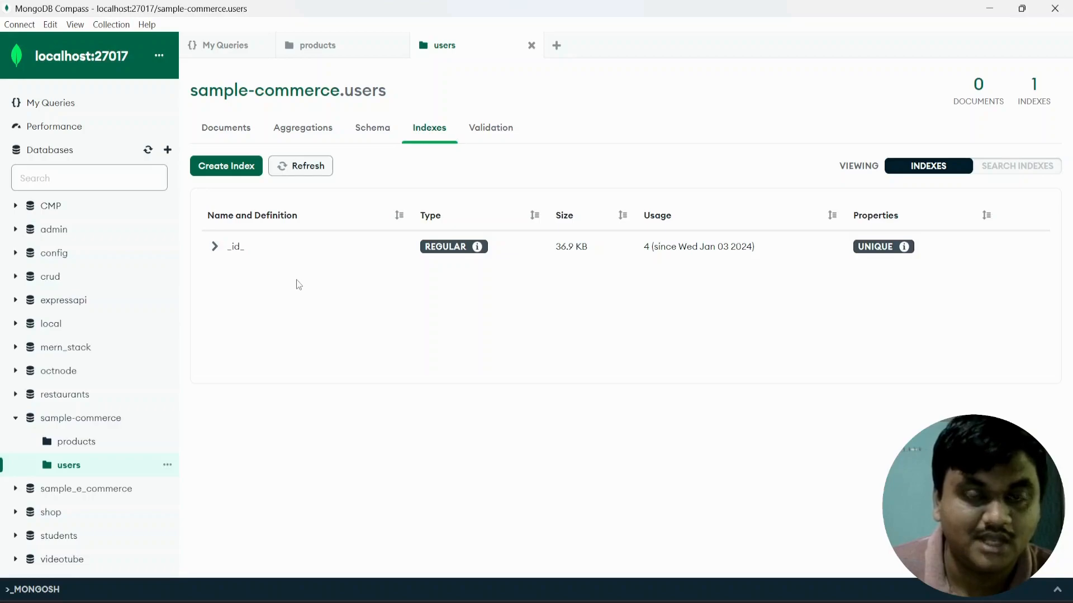
click(215, 246)
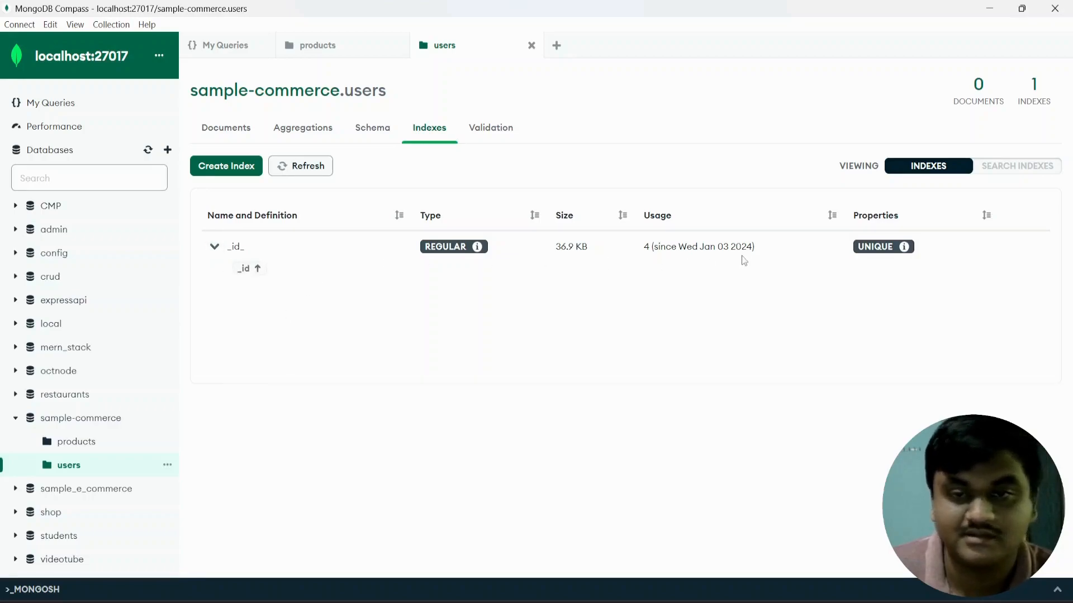
mouse_move(780, 249)
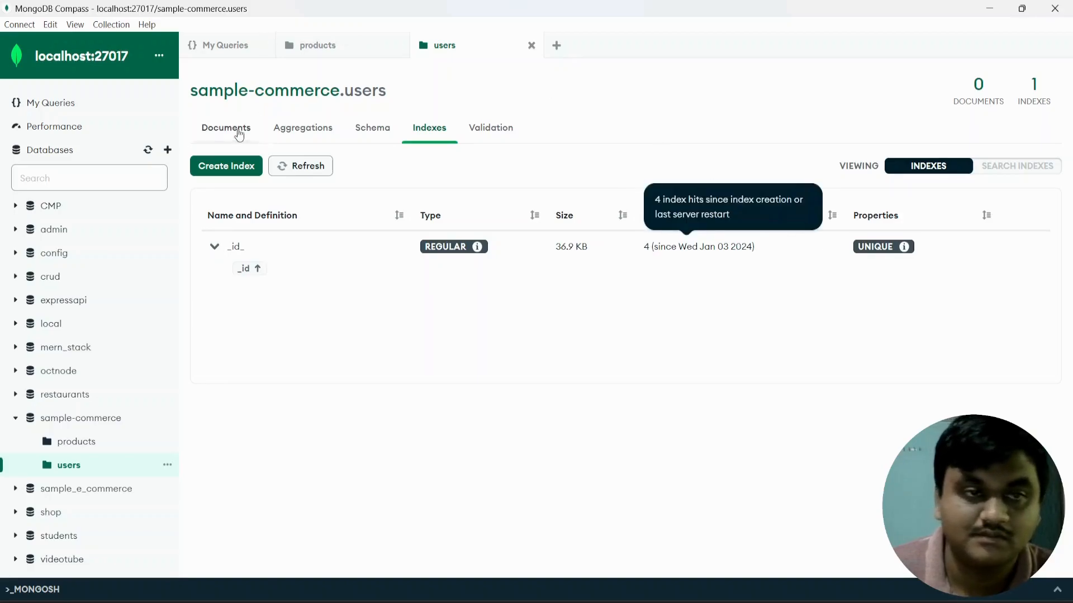
Check the empty validation rules, return to the users documents, and open the Connect menu.
click(237, 133)
scroll(218, 517, down, 2)
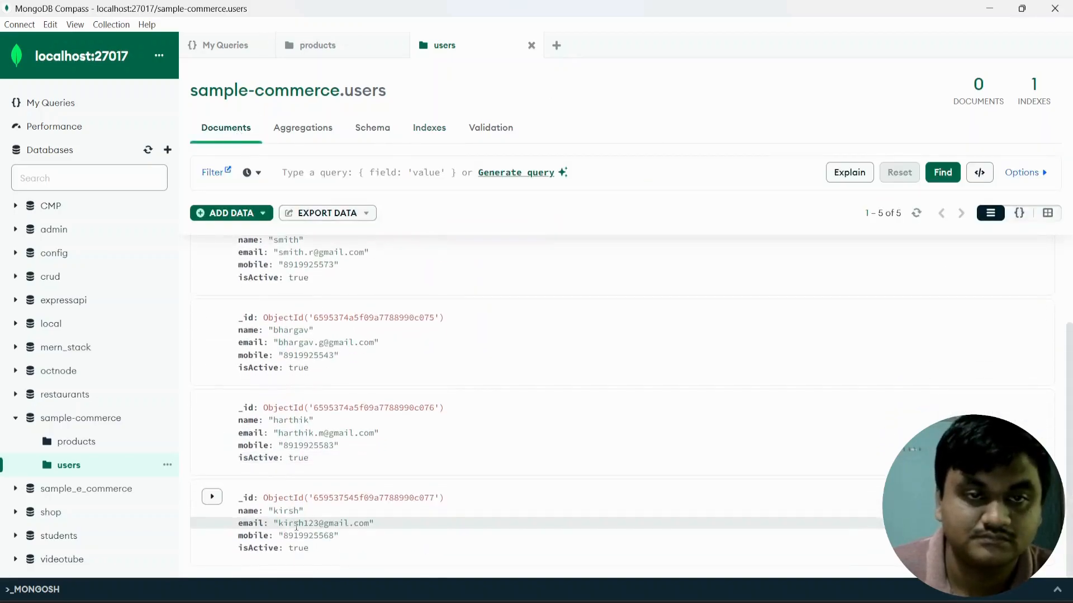
click(500, 134)
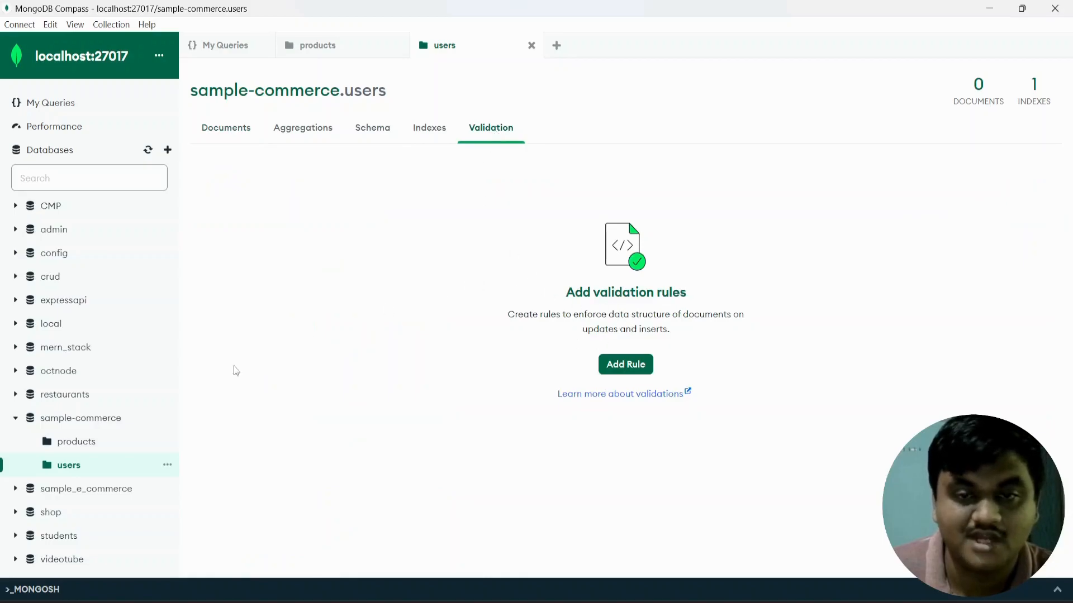
click(223, 138)
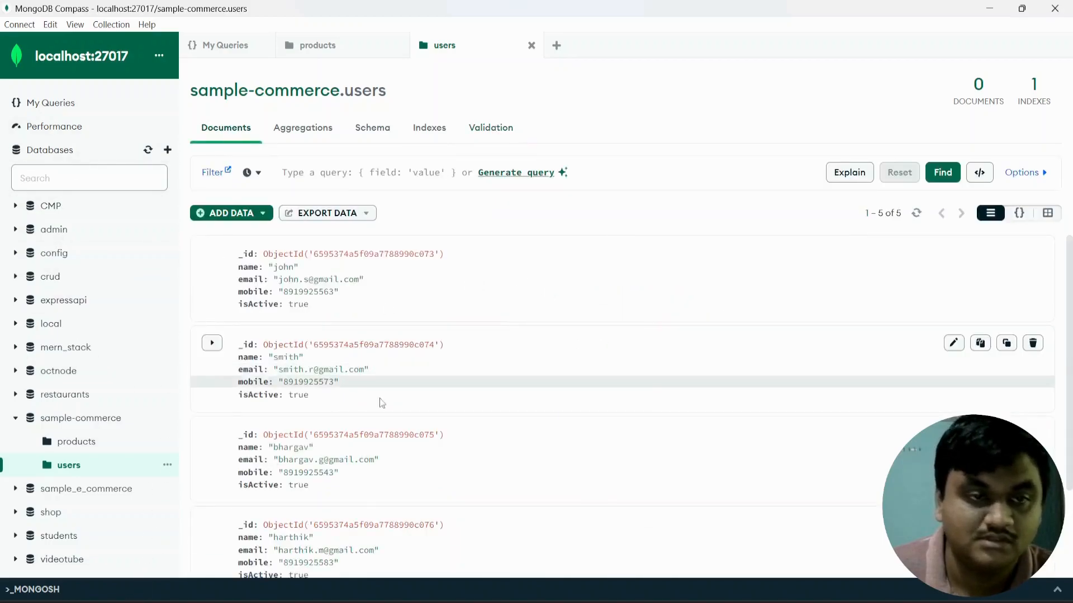
scroll(374, 462, down, 2)
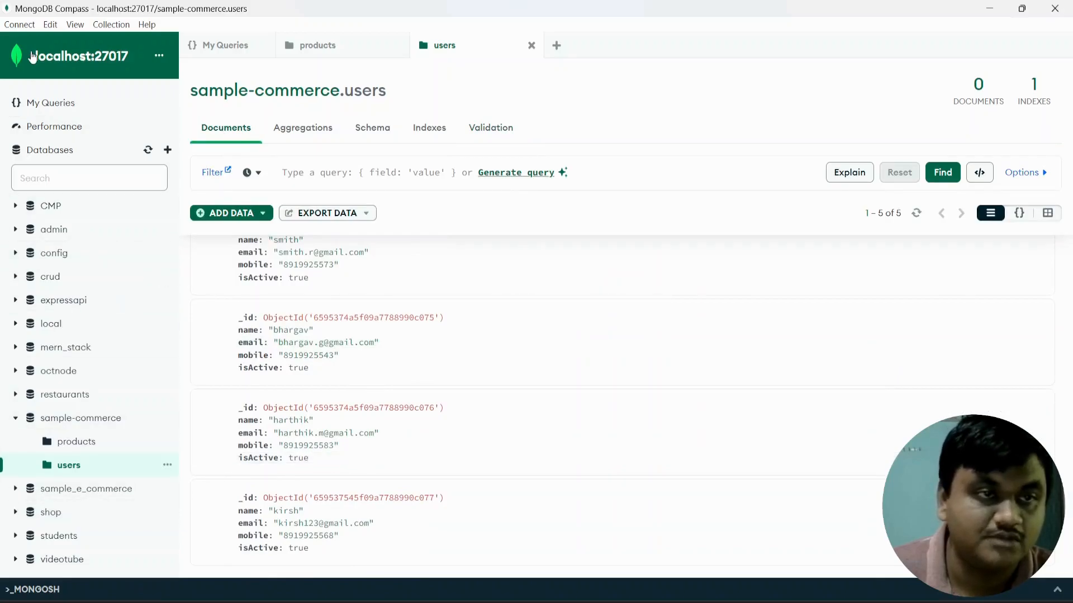
click(19, 25)
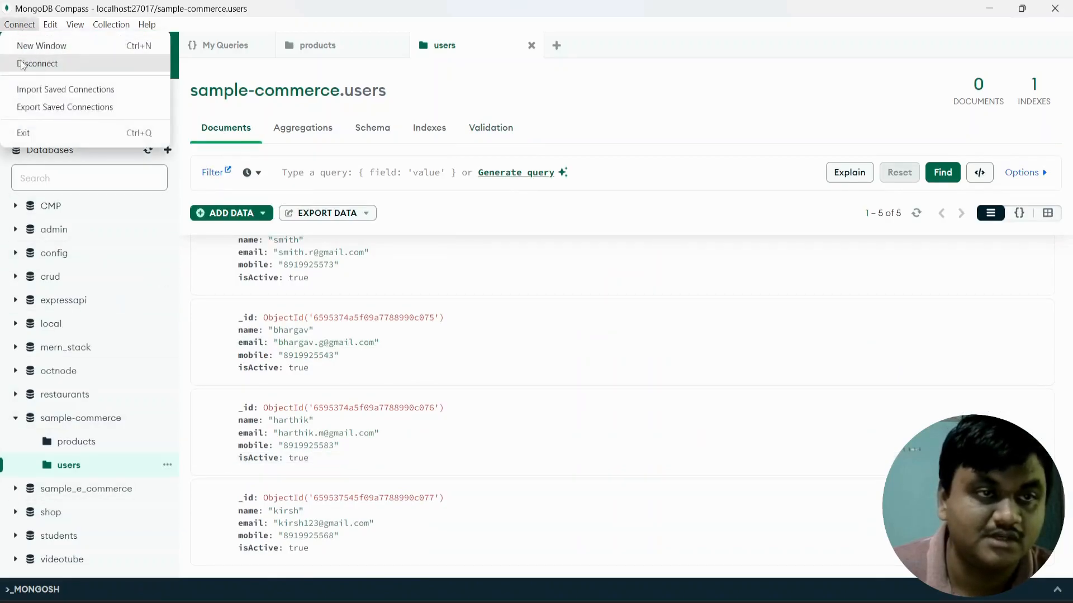
Disconnect from the local server and connect to the saved MERN_STACK Atlas connection.
click(22, 64)
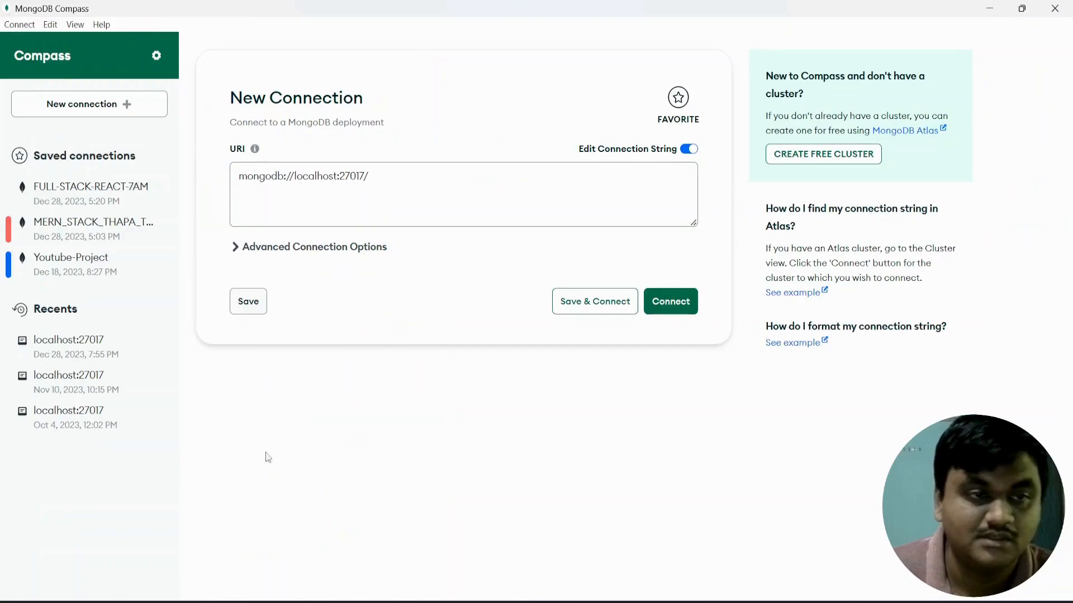
click(78, 241)
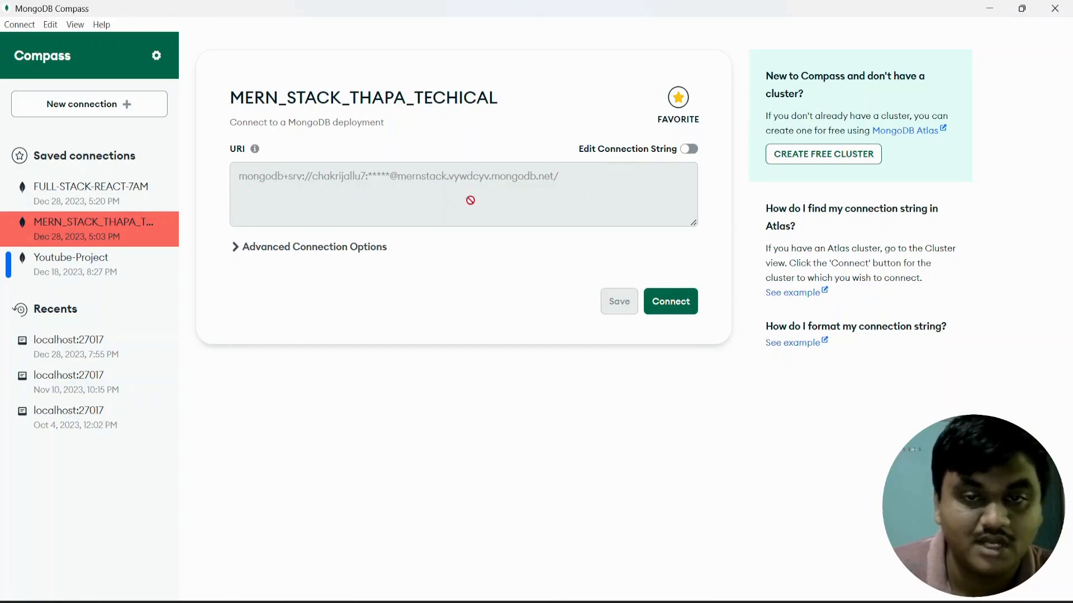
click(672, 302)
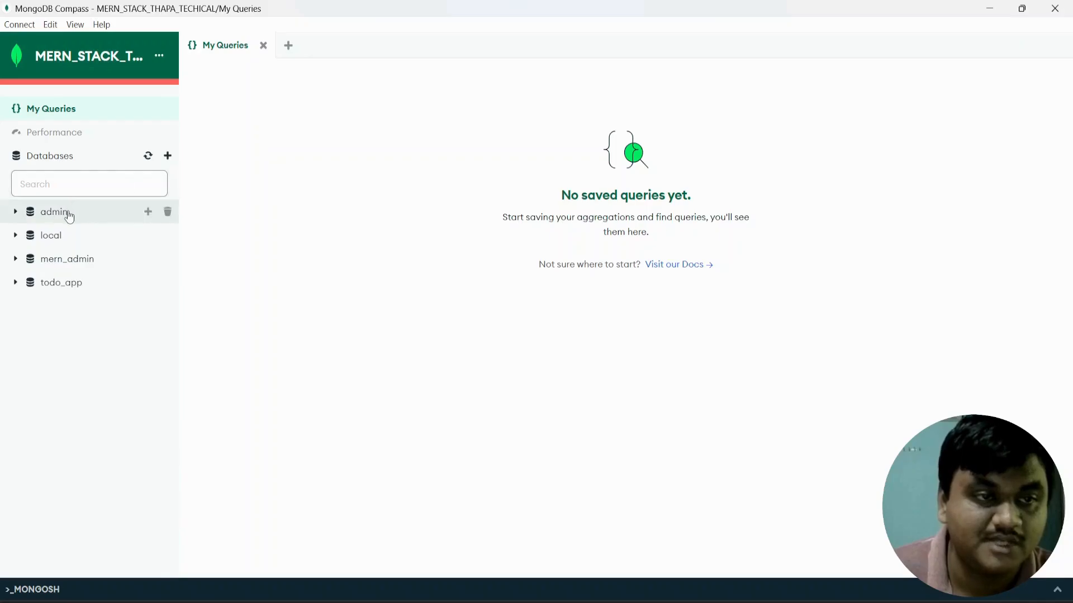
Create database sample-ecommerce with a first collection named products.
click(168, 157)
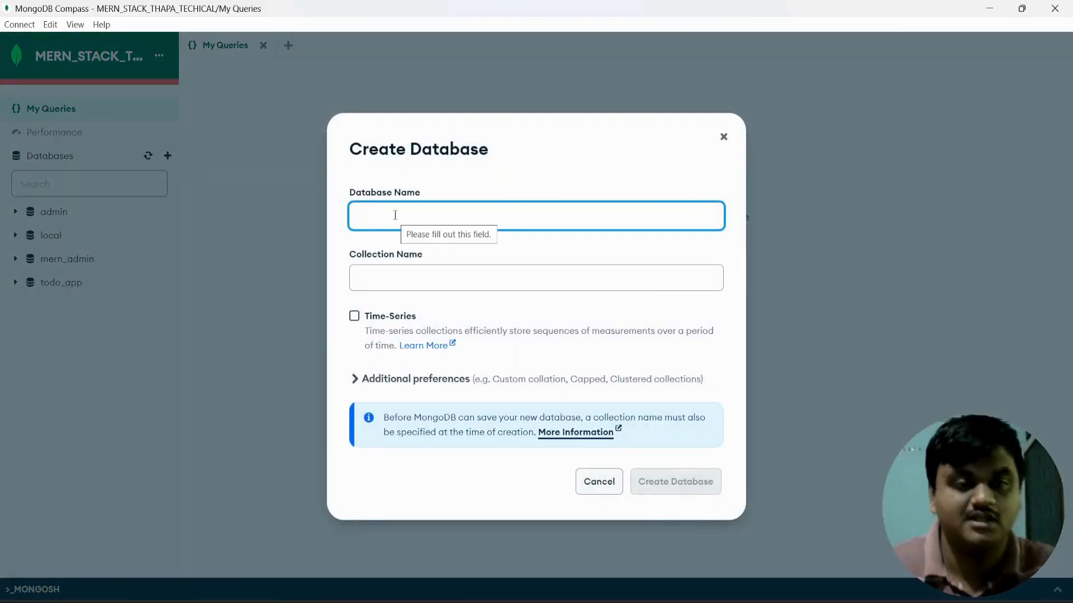
text(sample-eco)
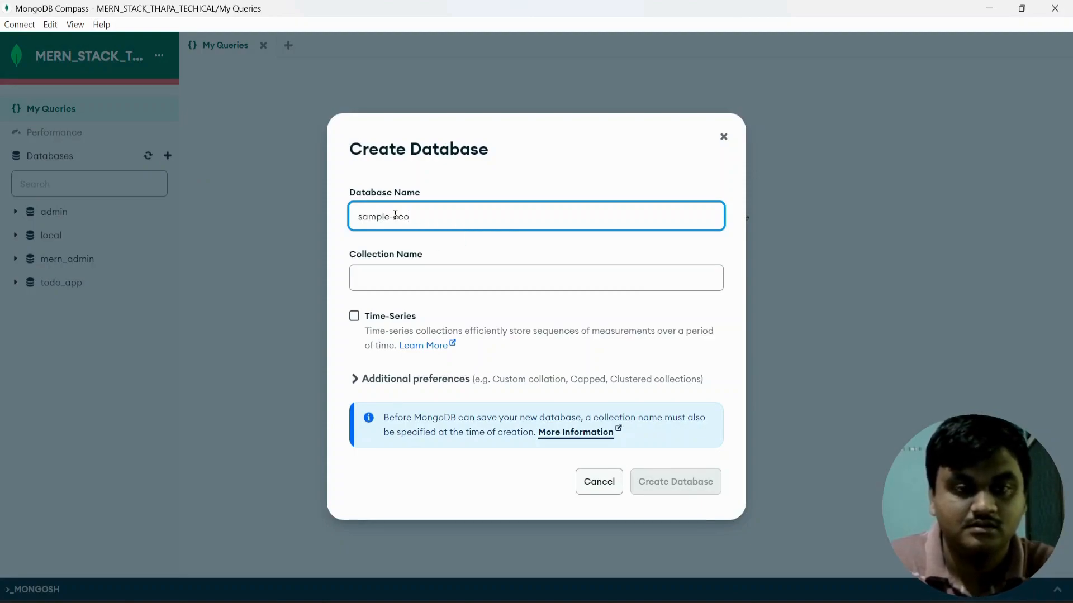
text(mmerce)
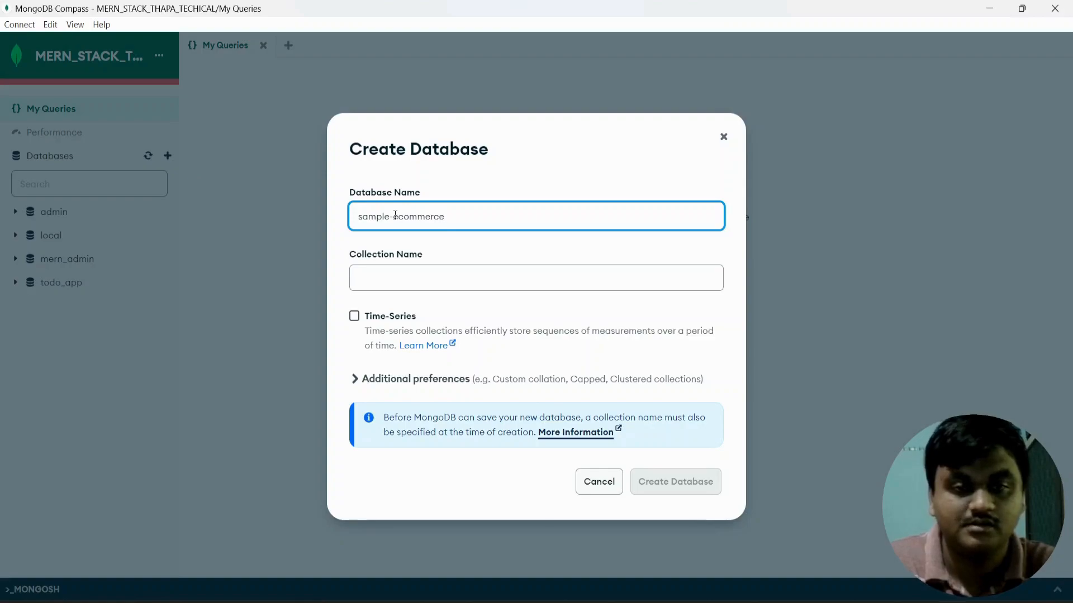
click(388, 277)
text(products)
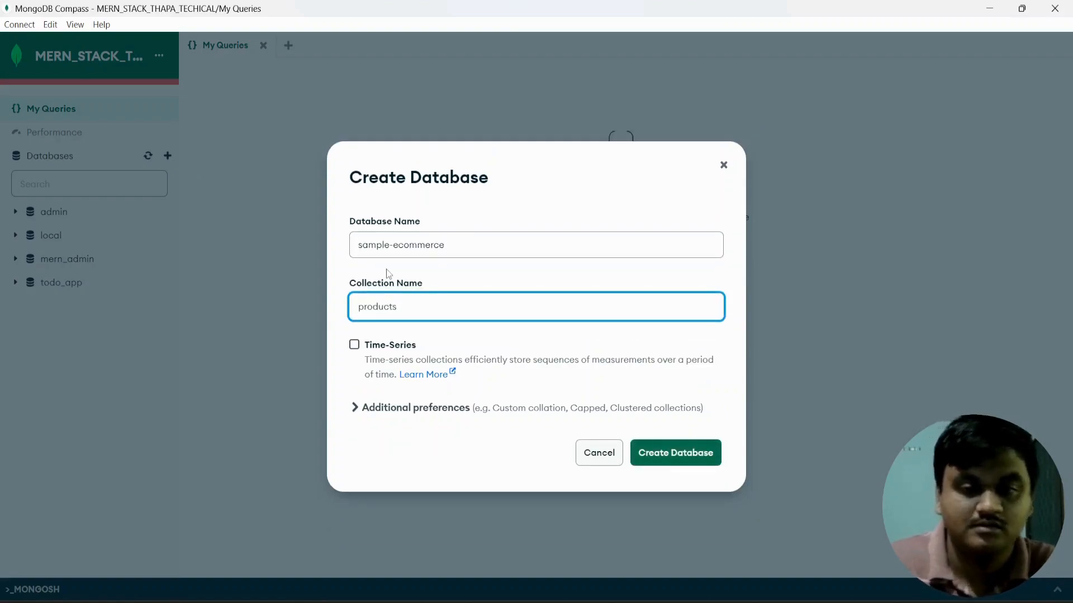
click(669, 453)
mouse_move(162, 295)
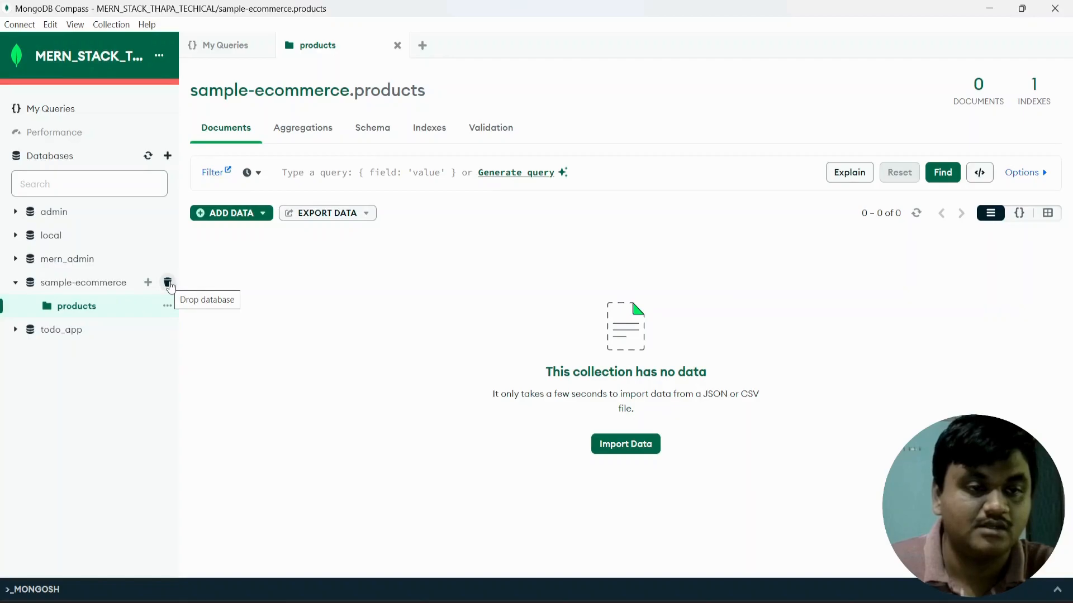
Drop the products collection, confirming with its name, then open the Connect menu.
click(167, 306)
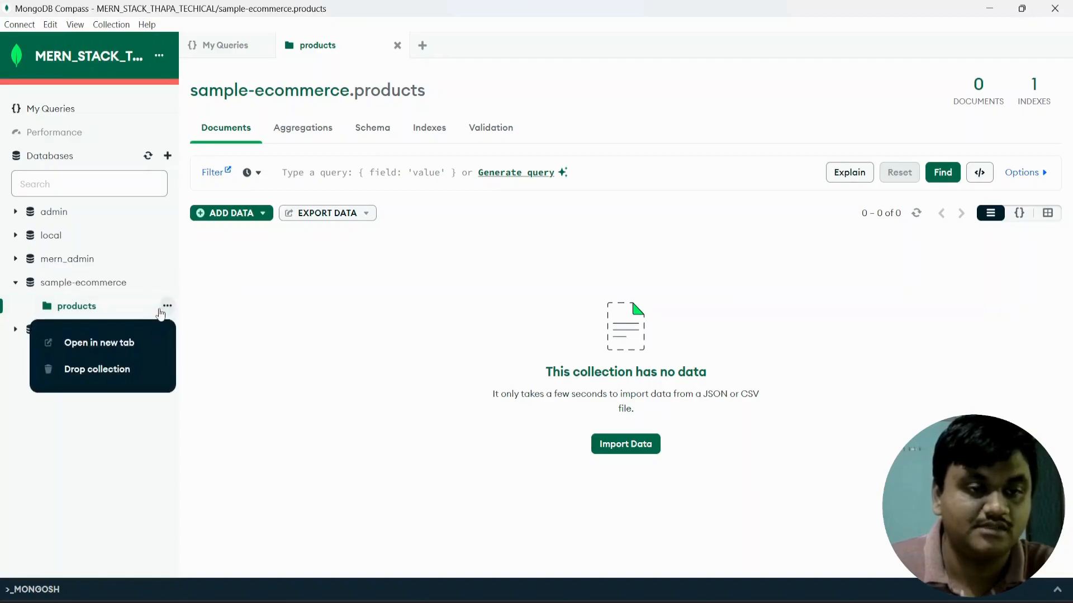
click(115, 370)
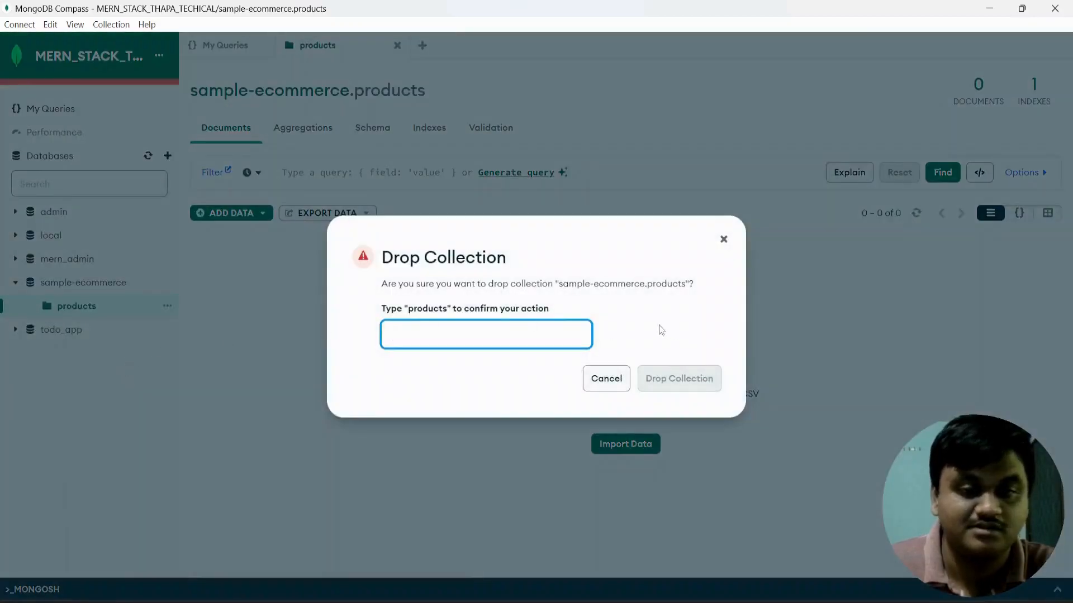
text(prod)
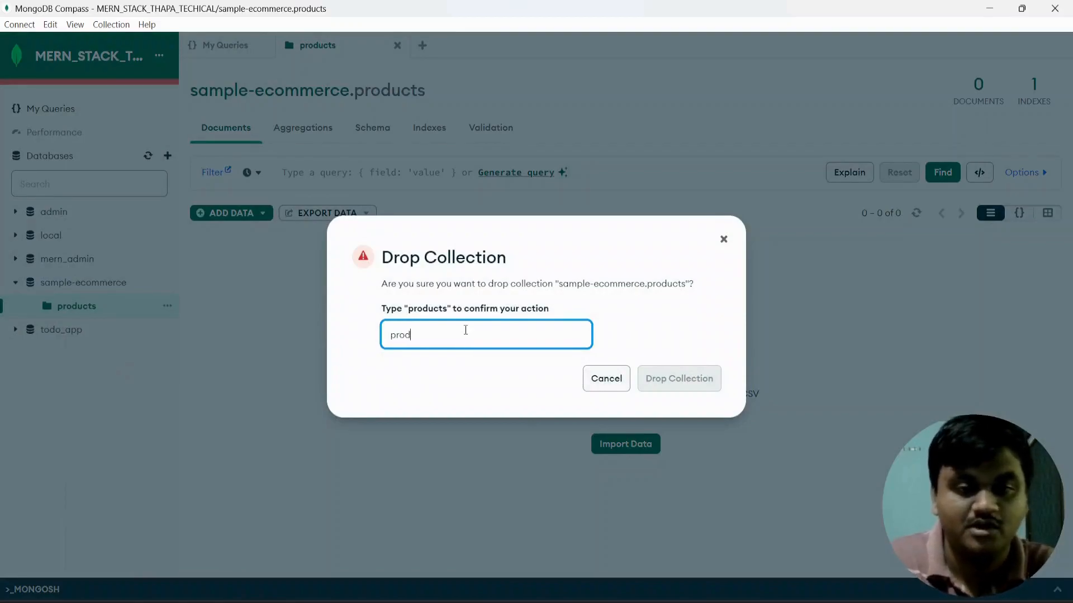
text(ucts)
click(678, 378)
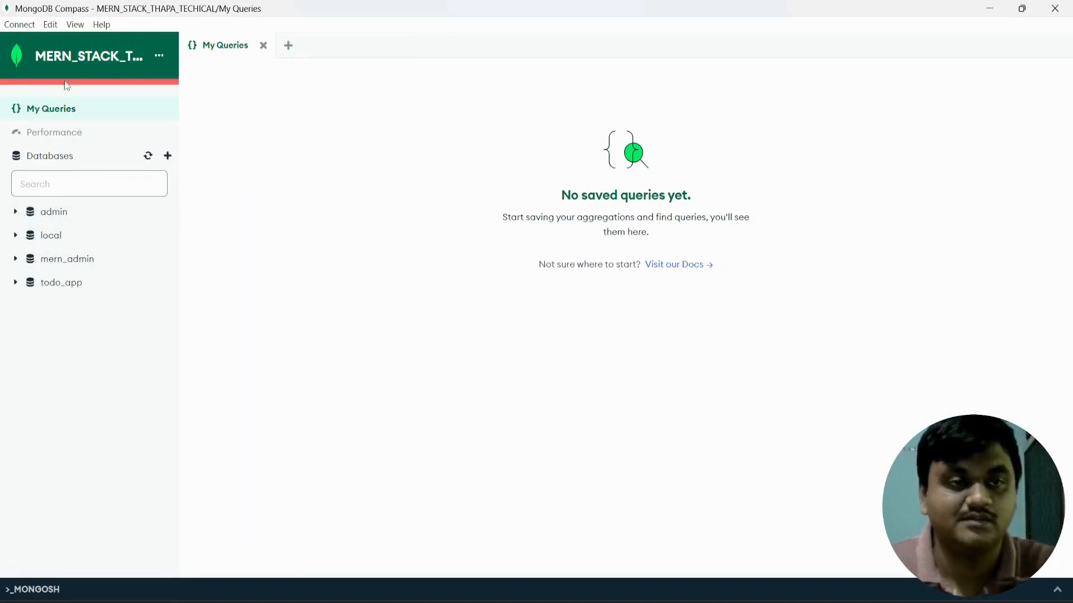
click(18, 25)
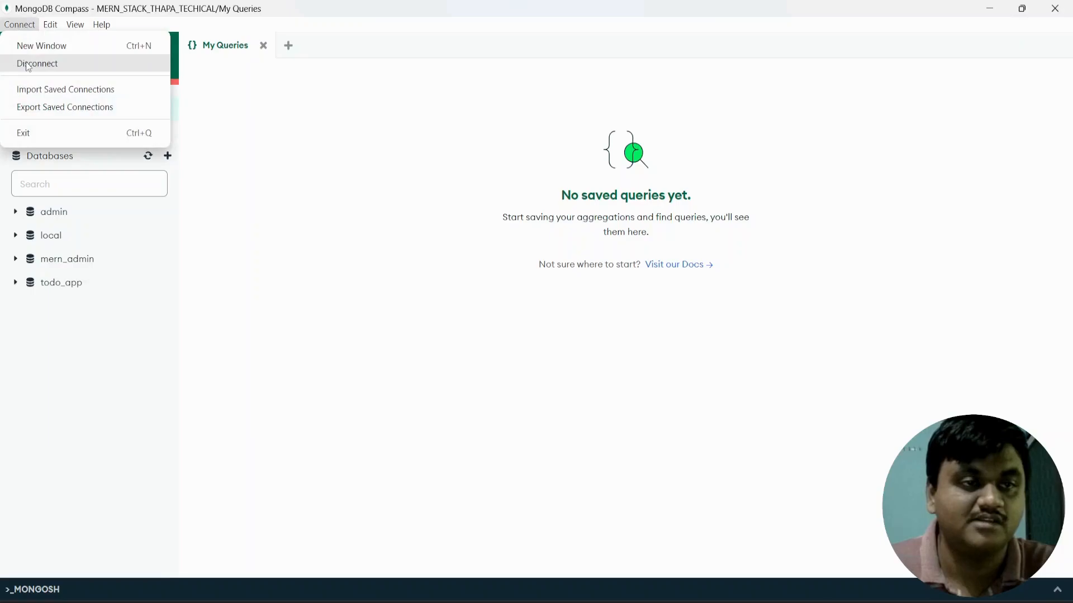
Disconnect from Atlas and highlight the saved MERN_STACK connection's name and subtitle.
click(28, 65)
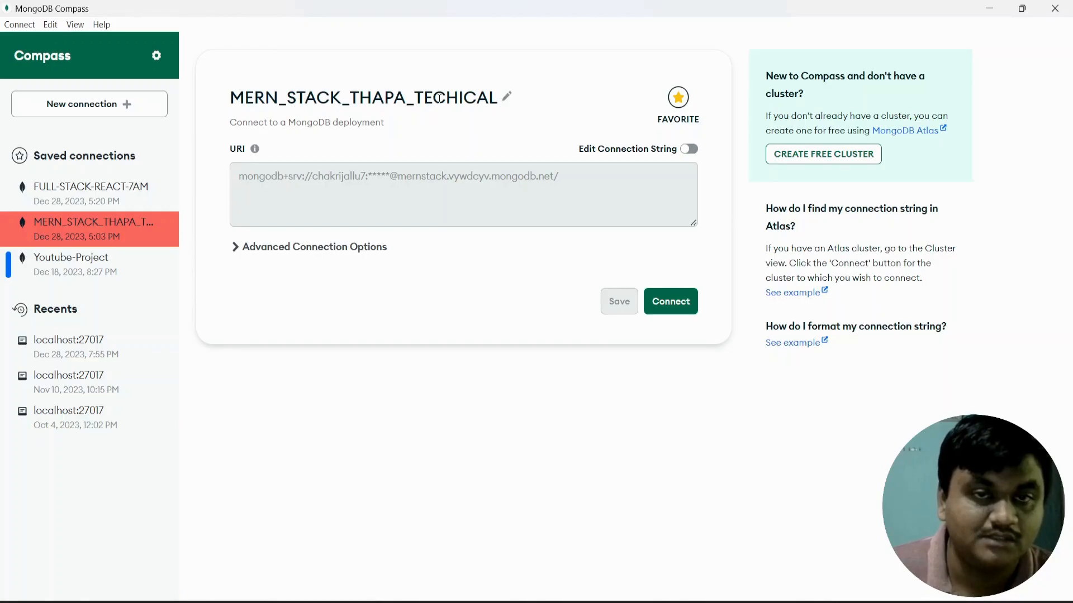
drag(497, 103, 236, 103)
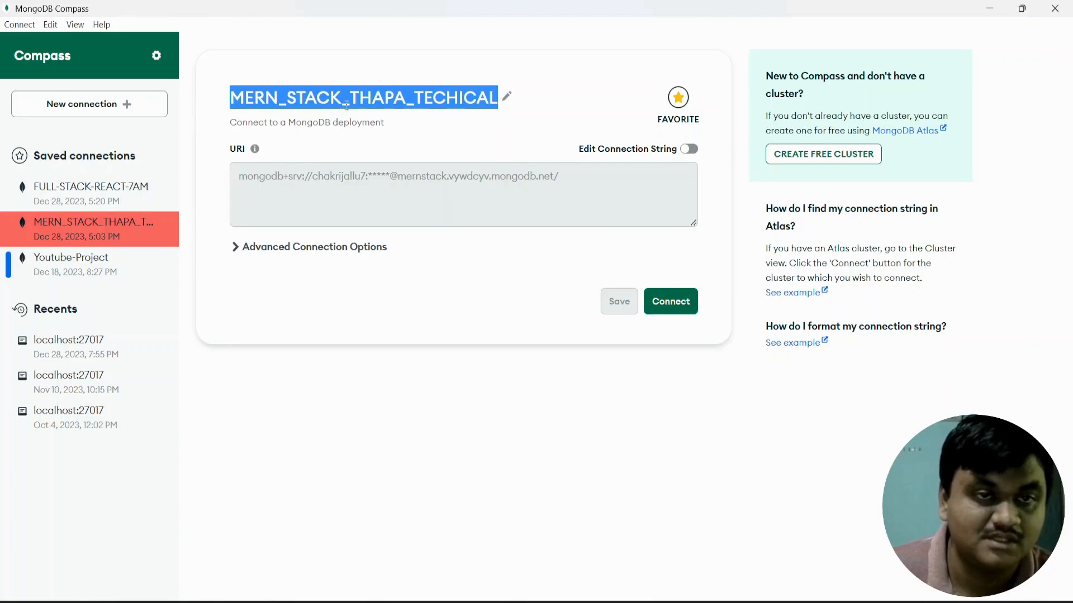
click(421, 119)
drag(417, 131, 230, 100)
click(406, 132)
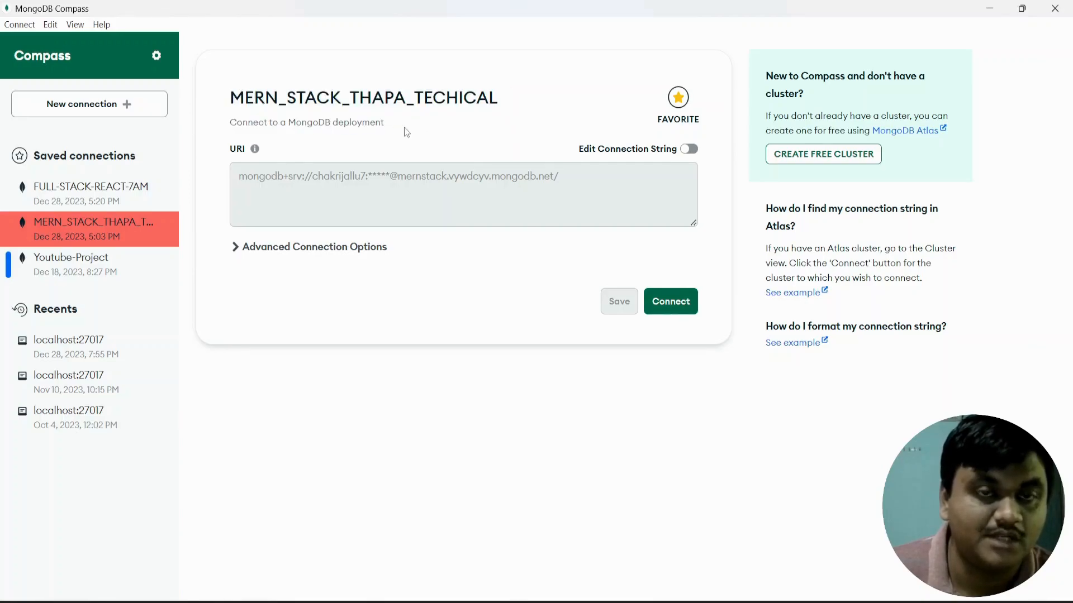
drag(404, 129, 347, 124)
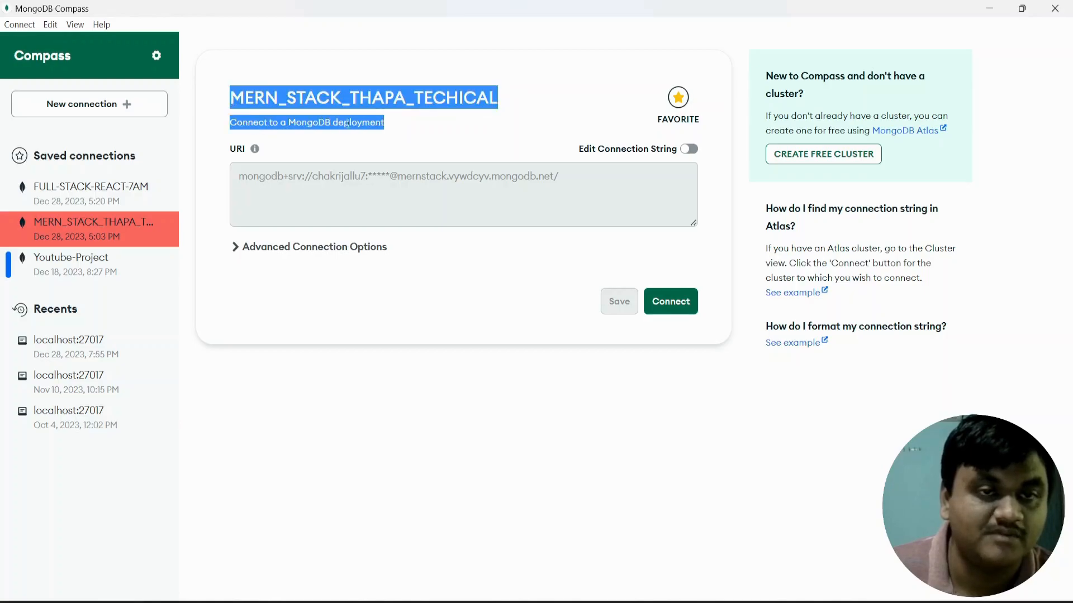
click(394, 125)
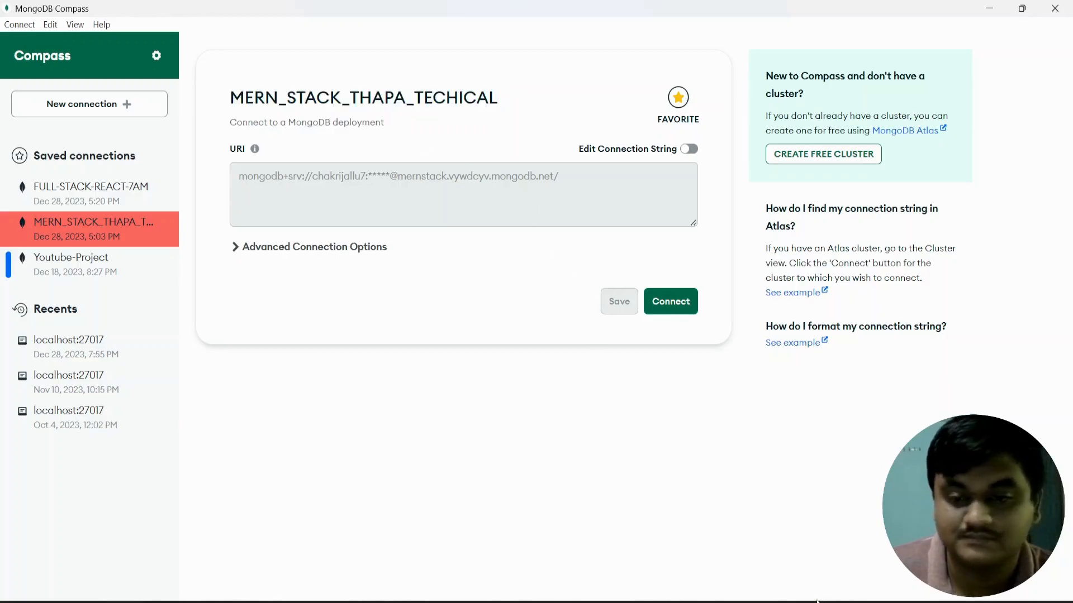